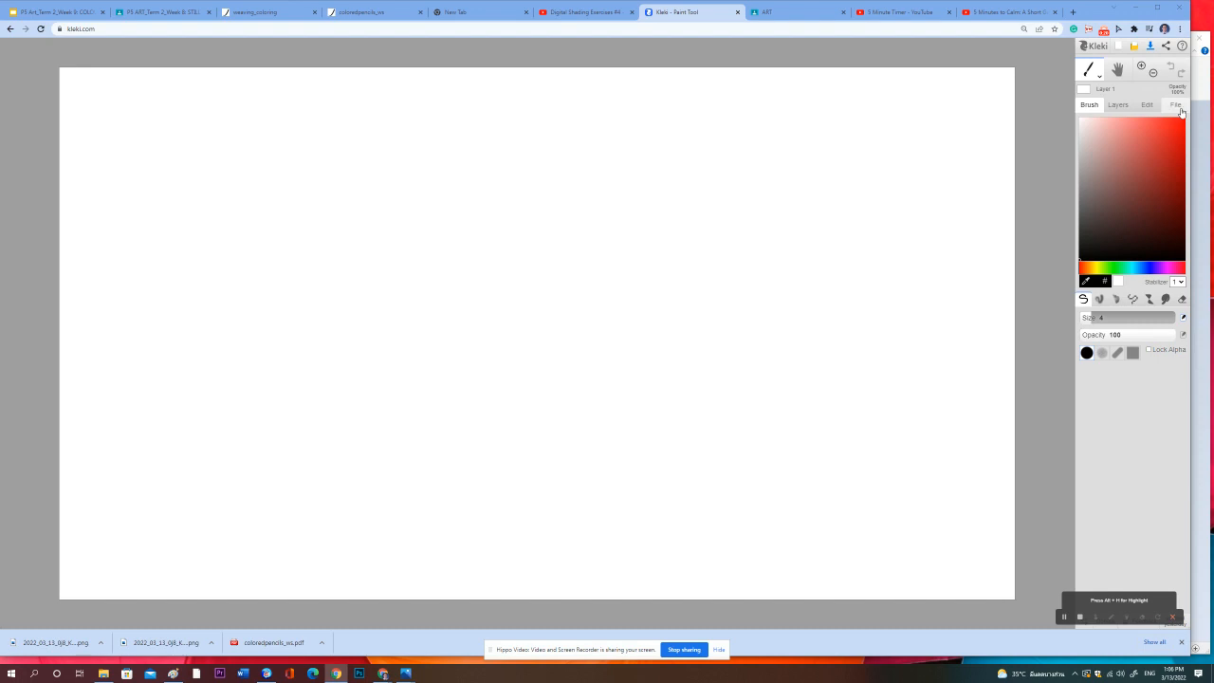
Step: Import the image "Coloured Pencil Blending 1.jpg" as a new layer, keeping its centered position
{"action": "left_click_drag", "start_coordinate": [1193, 104], "coordinate": [1181, 105]}
{"action": "left_click", "coordinate": [1164, 106]}
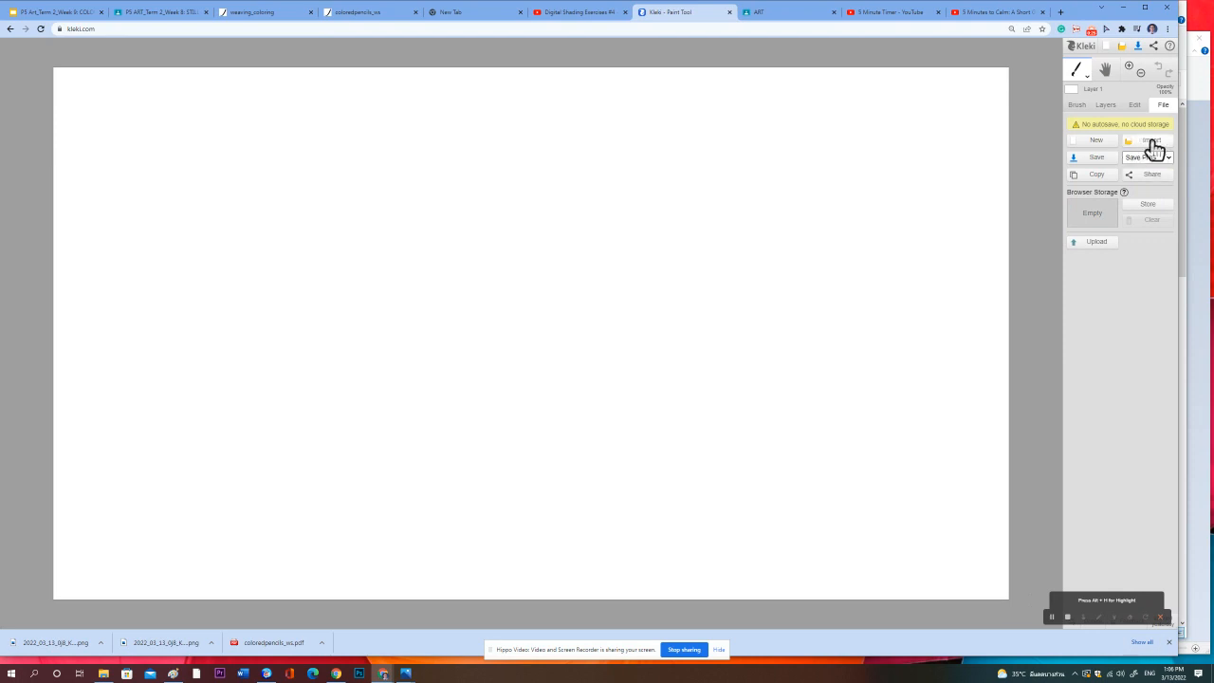
{"action": "left_click", "coordinate": [1150, 142]}
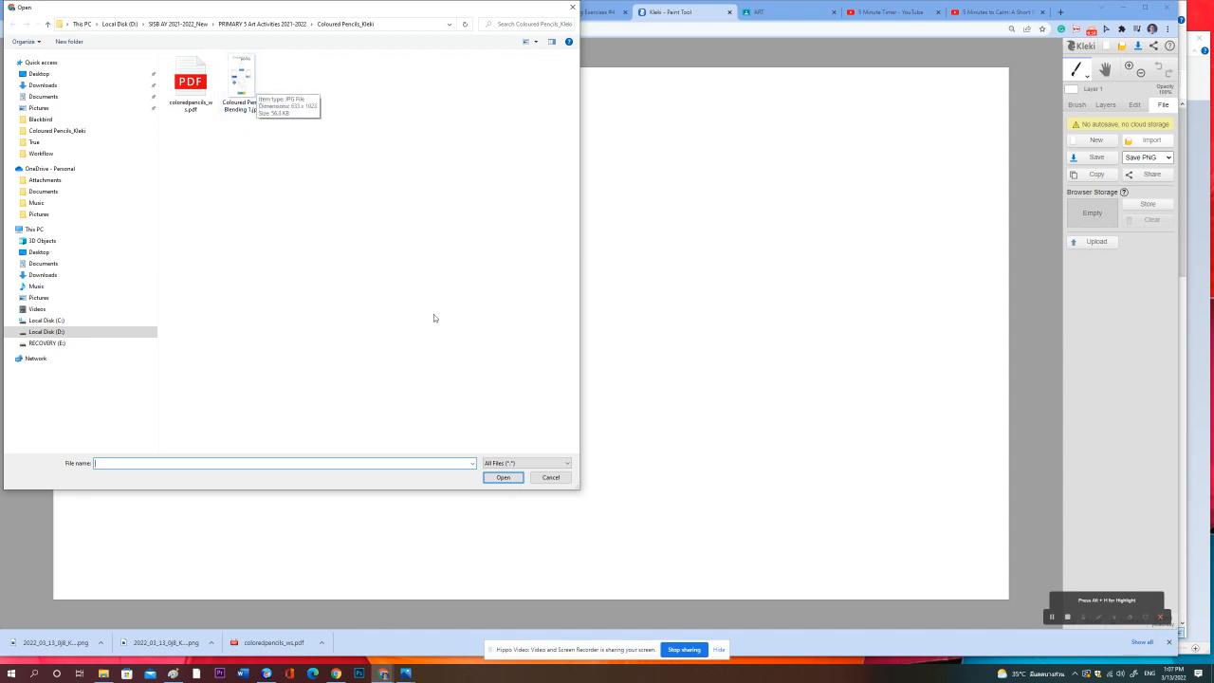
{"action": "left_click", "coordinate": [250, 94]}
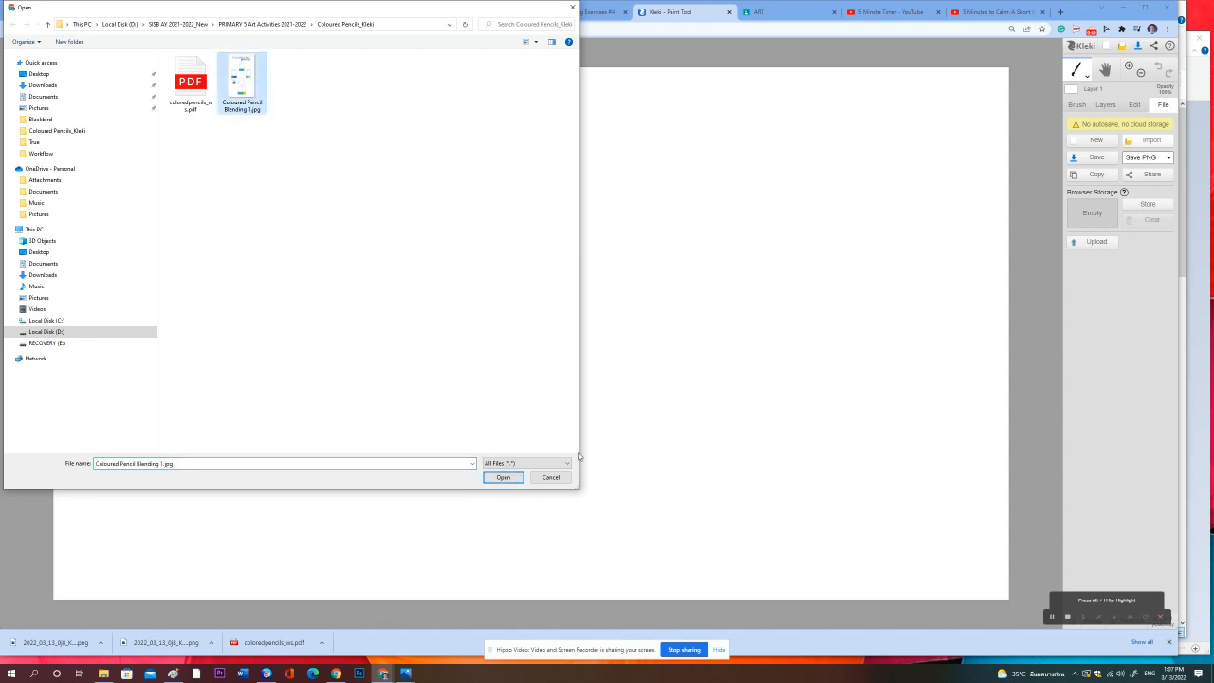
{"action": "left_click", "coordinate": [512, 479]}
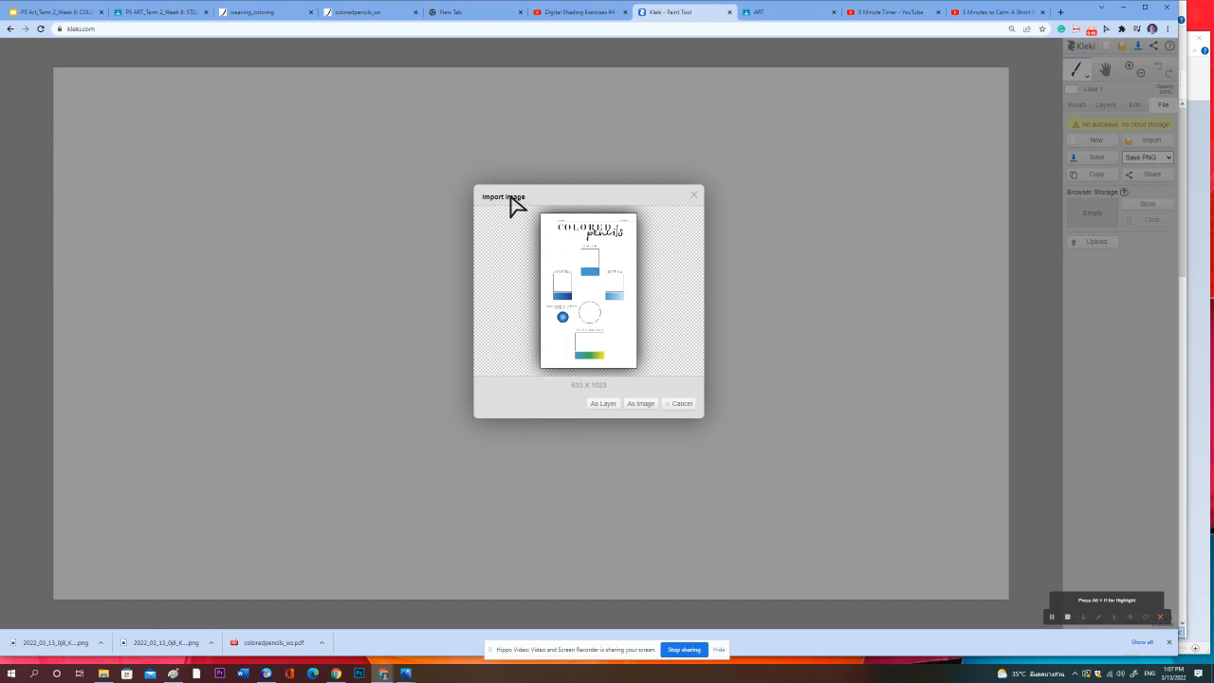
{"action": "left_click", "coordinate": [605, 404]}
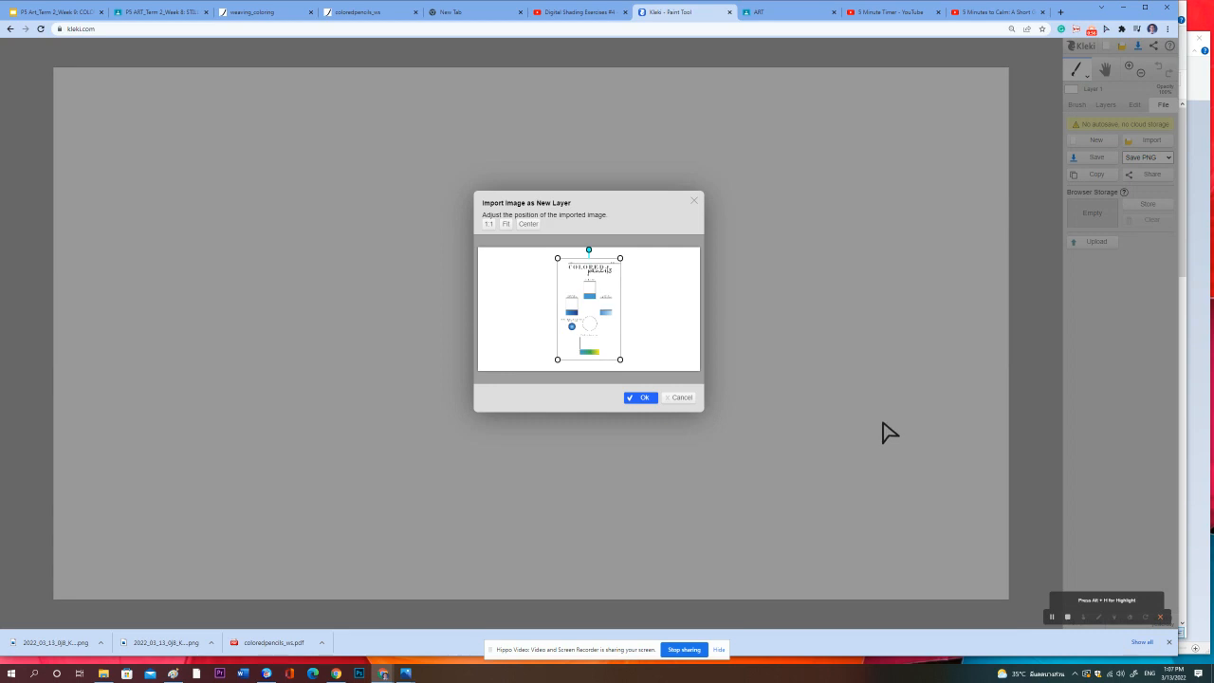
{"action": "left_click", "coordinate": [643, 399]}
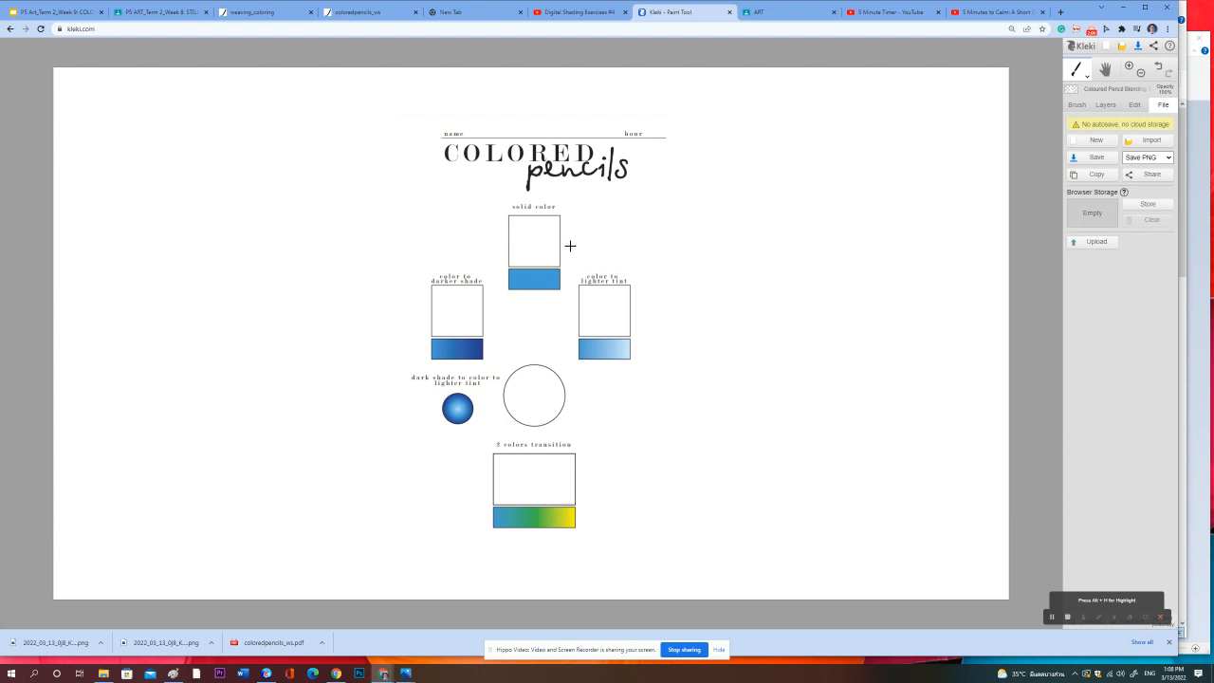
Step: Add a new layer above the imported worksheet and name it "Solid Colour"
{"action": "left_click", "coordinate": [1079, 106]}
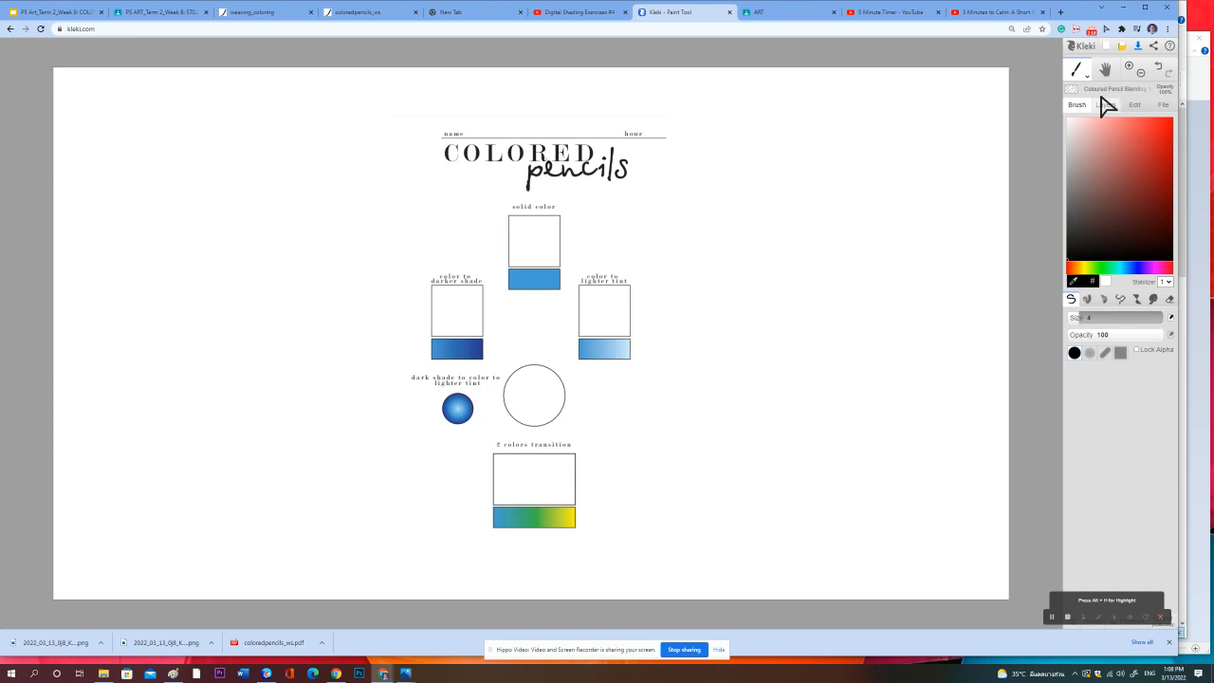
{"action": "left_click", "coordinate": [1131, 68]}
{"action": "left_click", "coordinate": [1131, 68]}
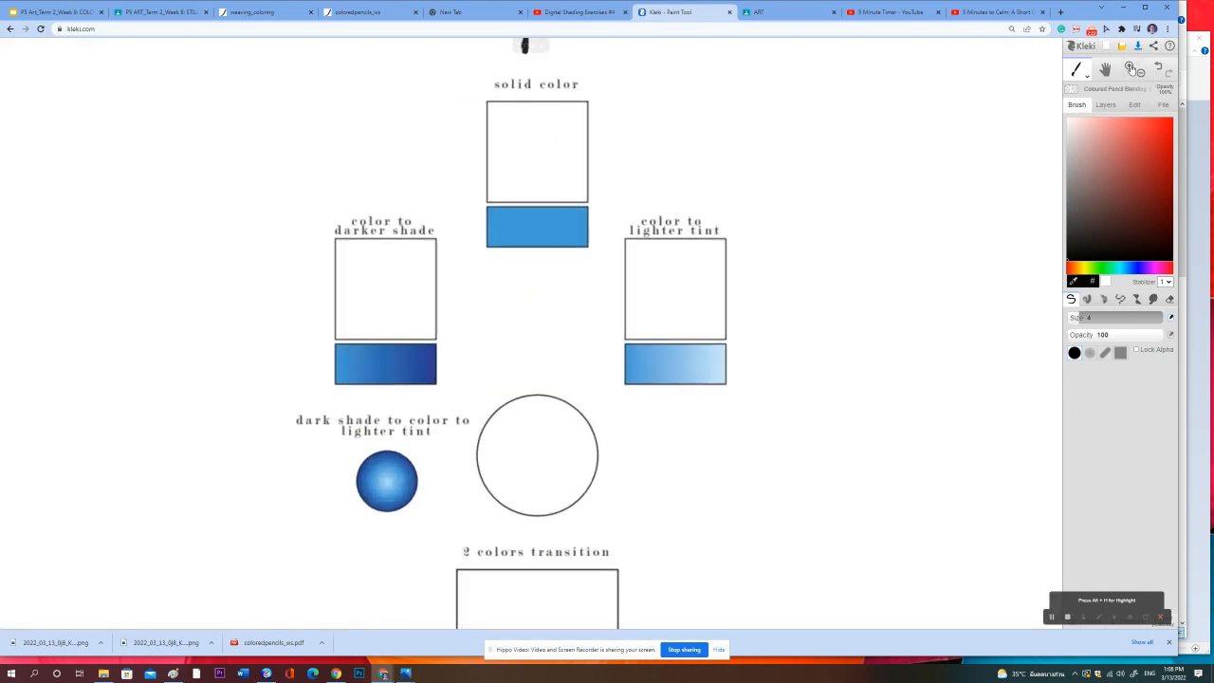
{"action": "left_click", "coordinate": [1131, 68]}
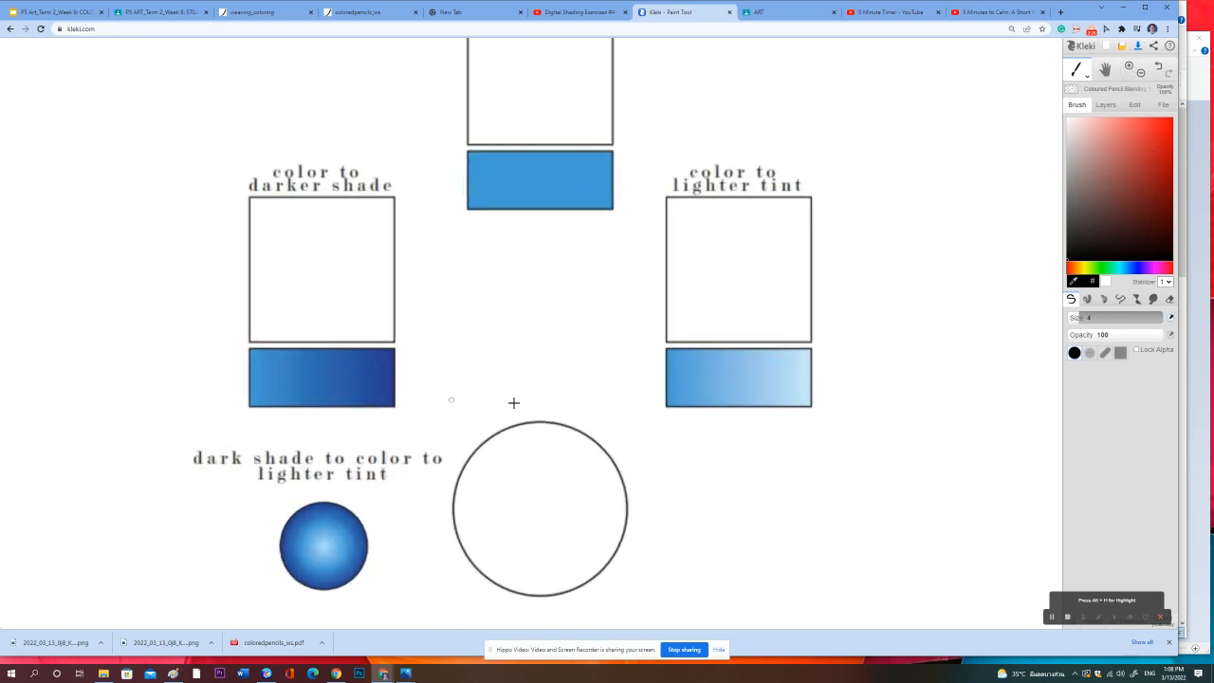
{"action": "left_click", "coordinate": [1105, 71]}
{"action": "left_click_drag", "start_coordinate": [686, 95], "coordinate": [654, 274]}
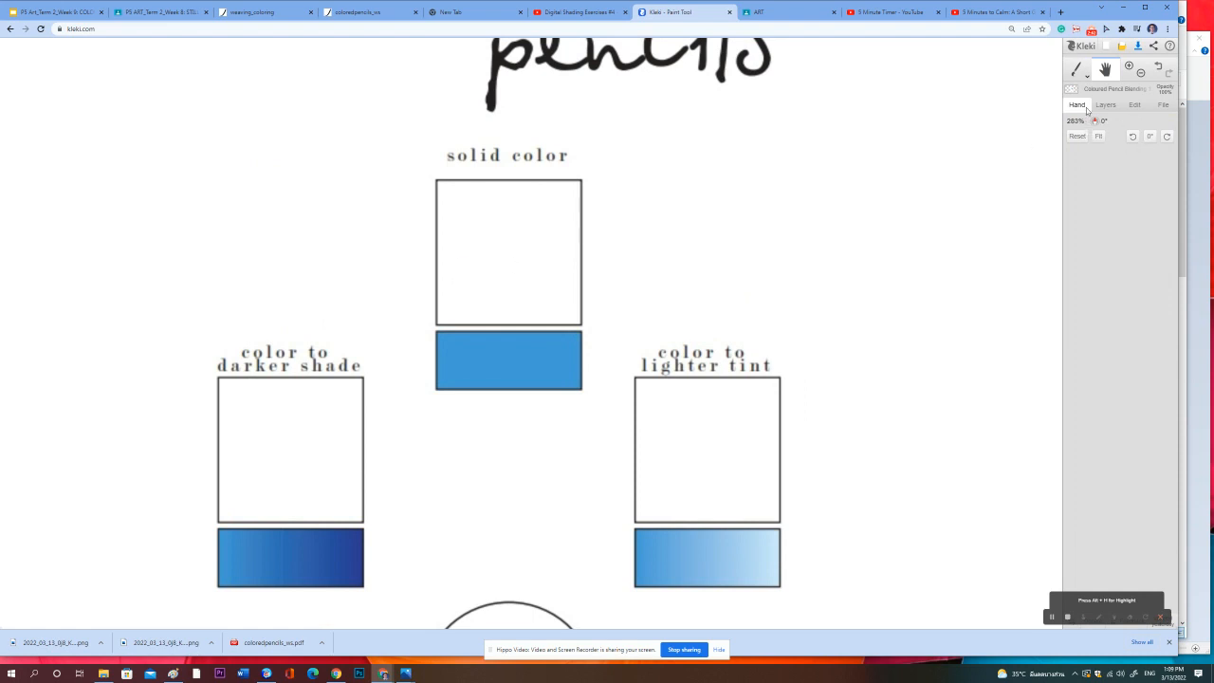
{"action": "left_click", "coordinate": [1137, 107]}
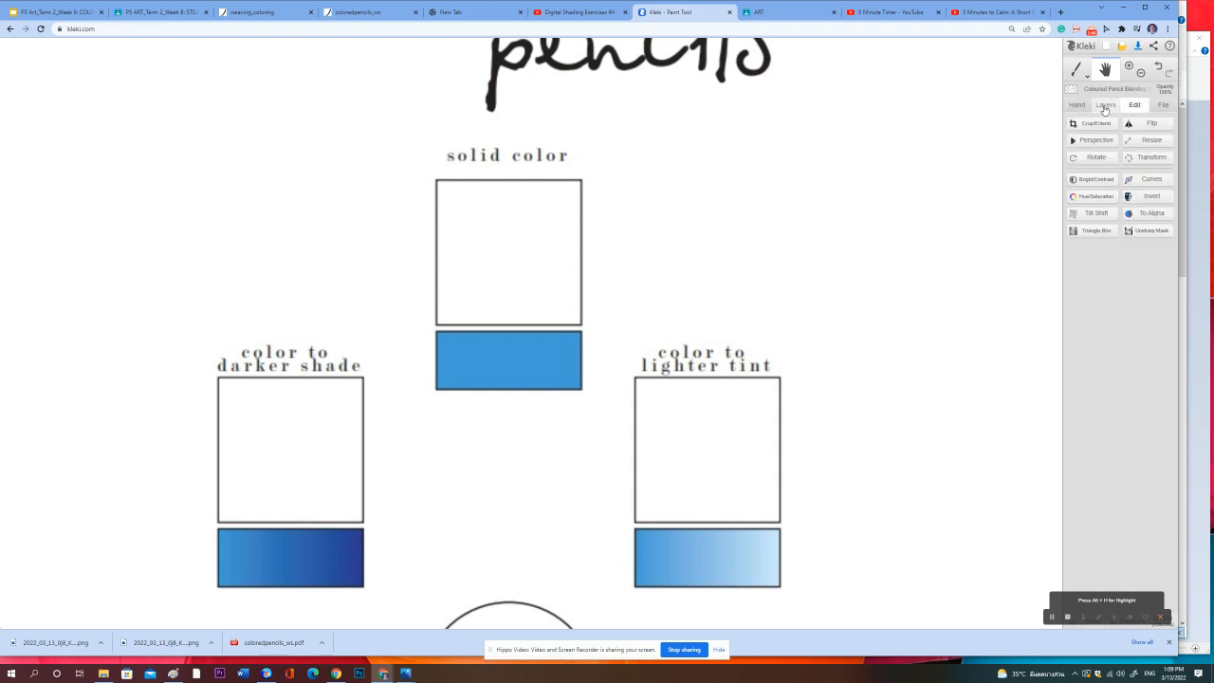
{"action": "left_click", "coordinate": [1106, 109]}
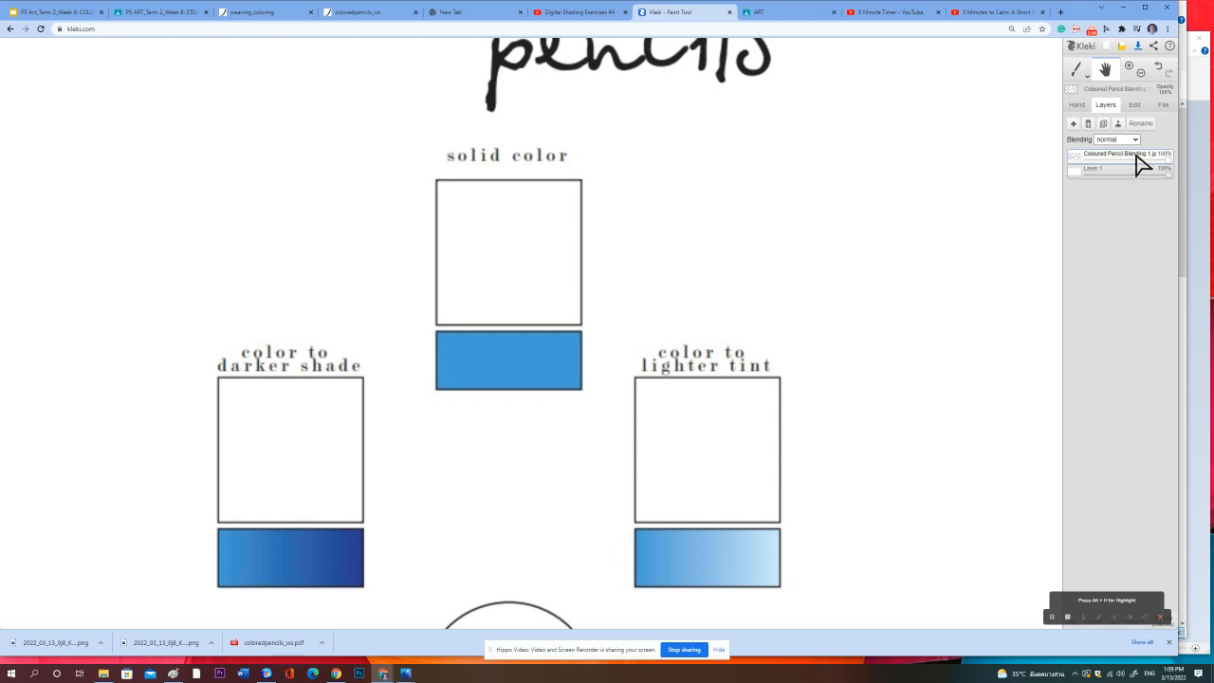
{"action": "left_click", "coordinate": [1074, 124]}
{"action": "double_click", "coordinate": [1093, 158]}
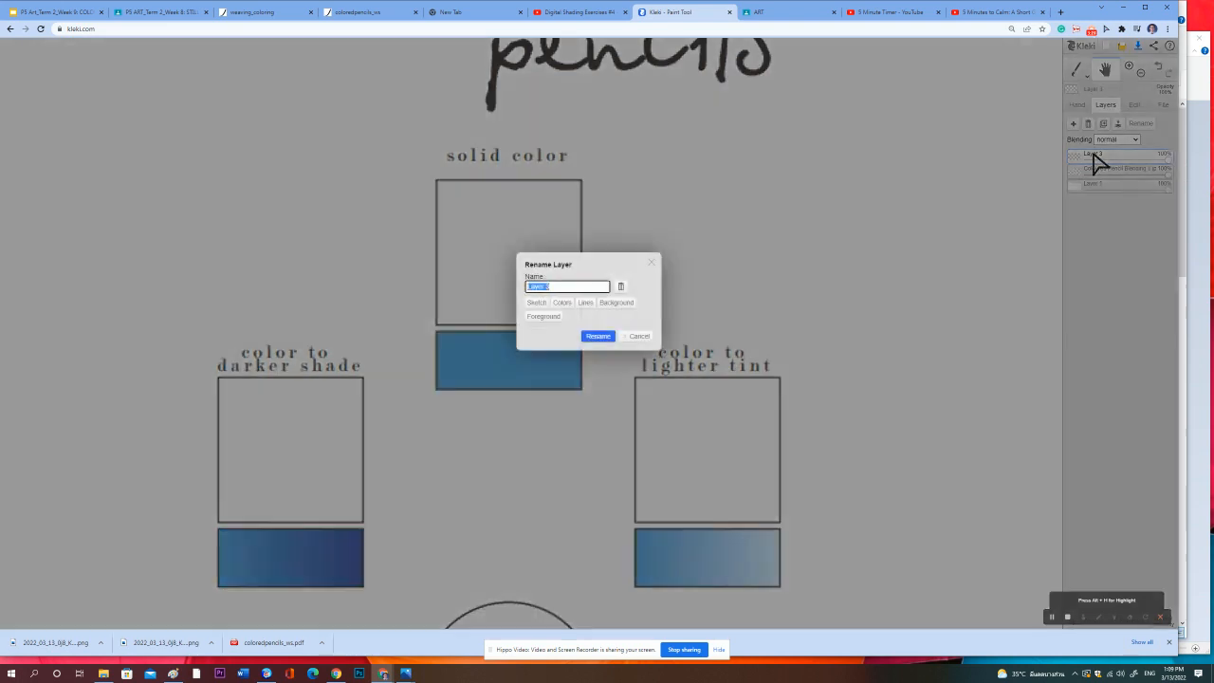
{"action": "type", "text": "Solid Colour"}
{"action": "left_click", "coordinate": [598, 338]}
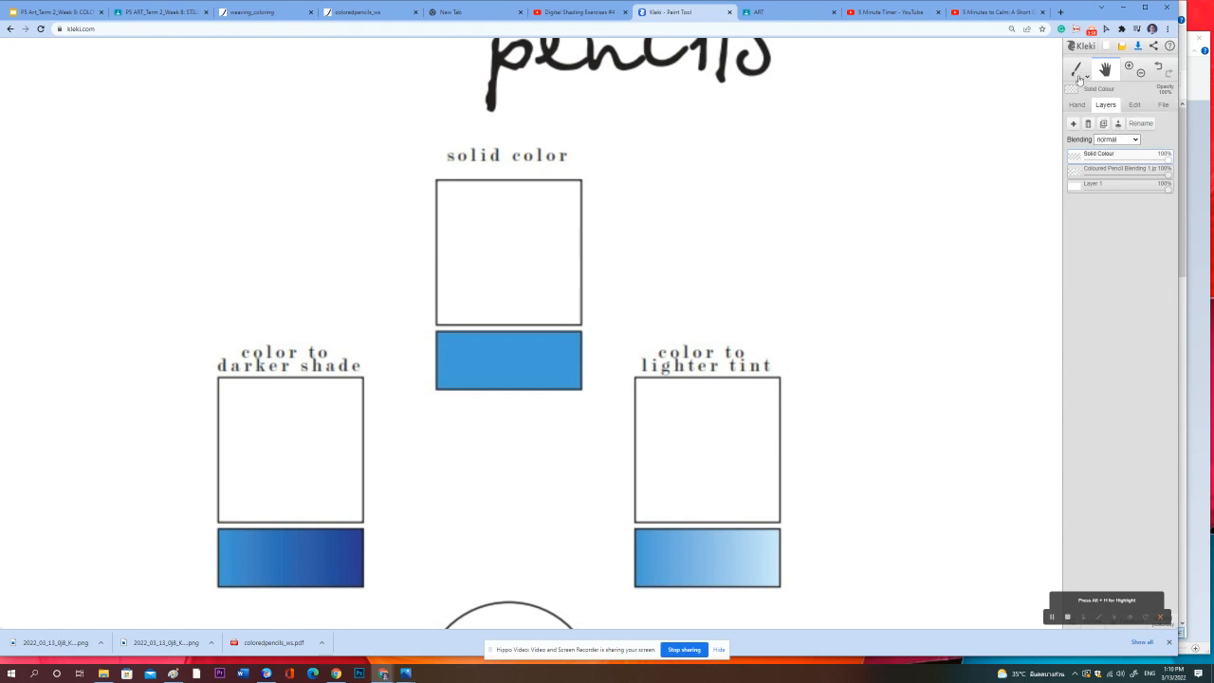
Step: Test a thin black pen stroke and a thick blending-brush stroke in the blank area beside the solid color square and erase both
{"action": "left_click", "coordinate": [1077, 73]}
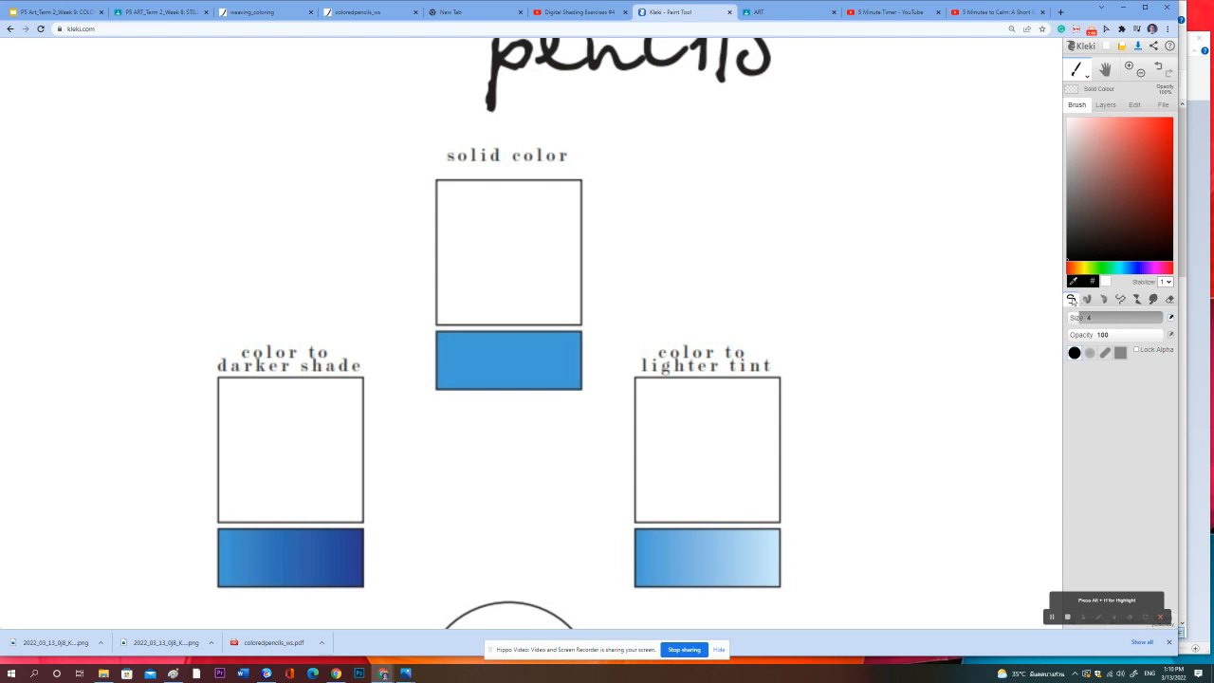
{"action": "left_click_drag", "start_coordinate": [916, 166], "coordinate": [917, 264]}
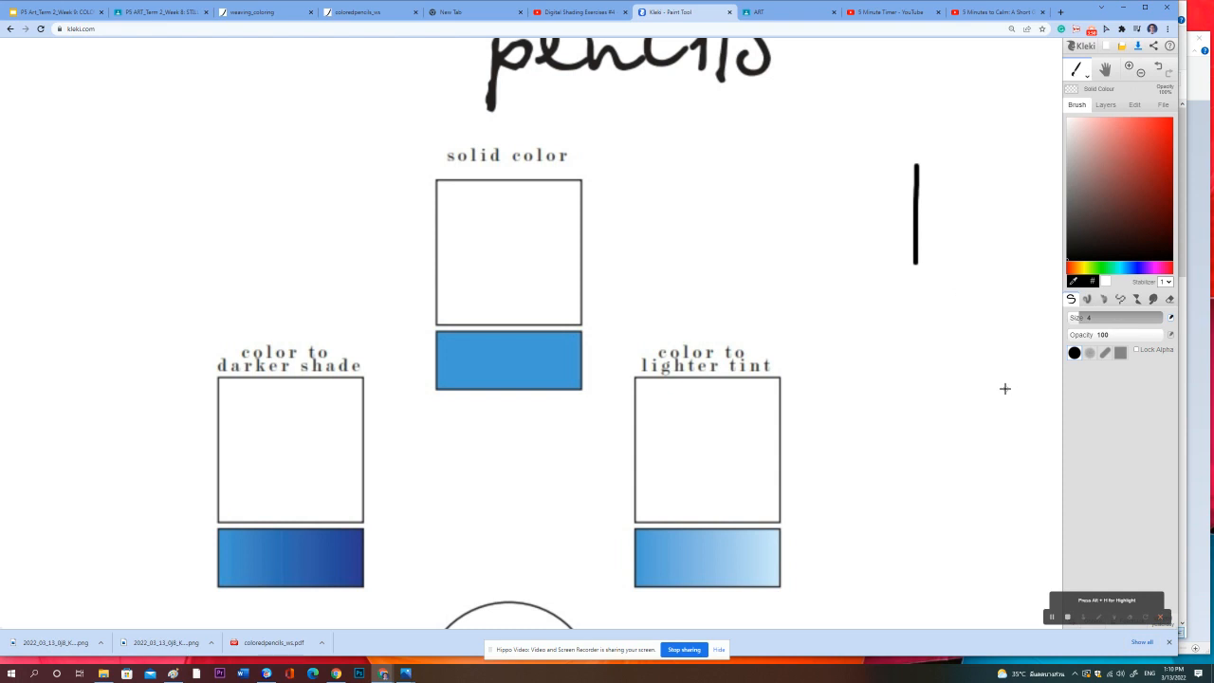
{"action": "left_click", "coordinate": [1089, 300]}
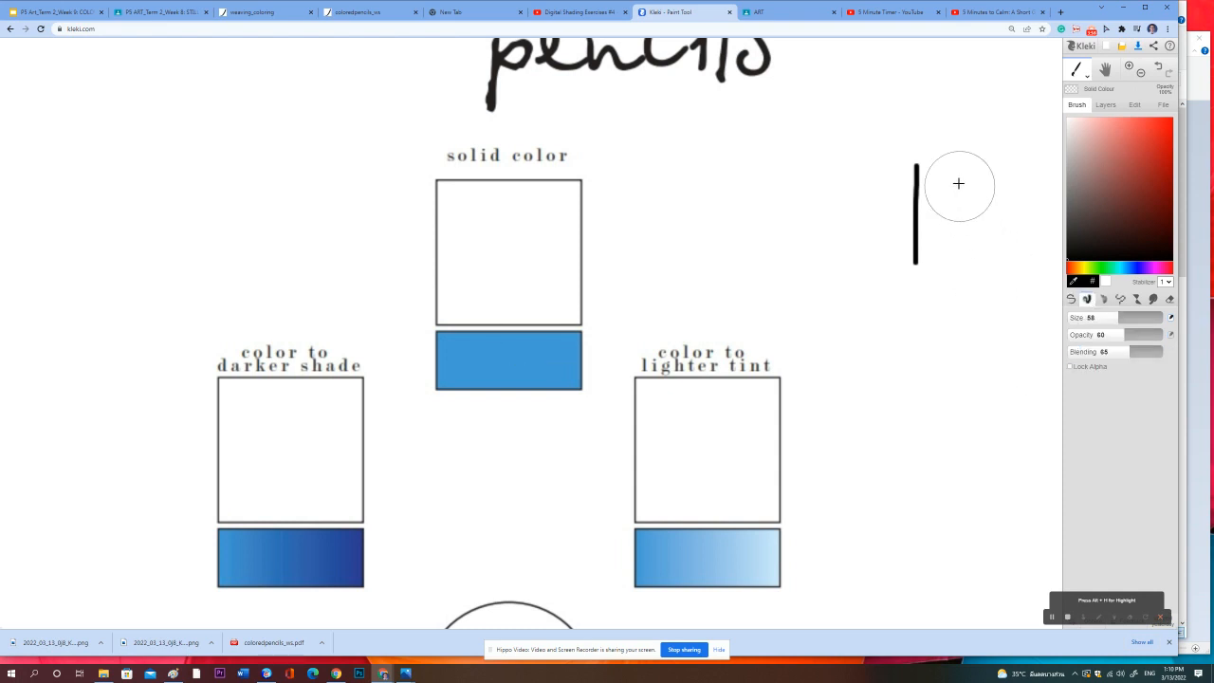
{"action": "mouse_move", "coordinate": [969, 171]}
{"action": "left_mouse_down"}
{"action": "mouse_move", "coordinate": [970, 319]}
{"action": "mouse_move", "coordinate": [991, 239]}
{"action": "mouse_move", "coordinate": [975, 151]}
{"action": "mouse_move", "coordinate": [970, 316]}
{"action": "mouse_move", "coordinate": [983, 235]}
{"action": "mouse_move", "coordinate": [973, 152]}
{"action": "mouse_move", "coordinate": [972, 307]}
{"action": "mouse_move", "coordinate": [967, 167]}
{"action": "mouse_move", "coordinate": [976, 312]}
{"action": "left_mouse_up"}
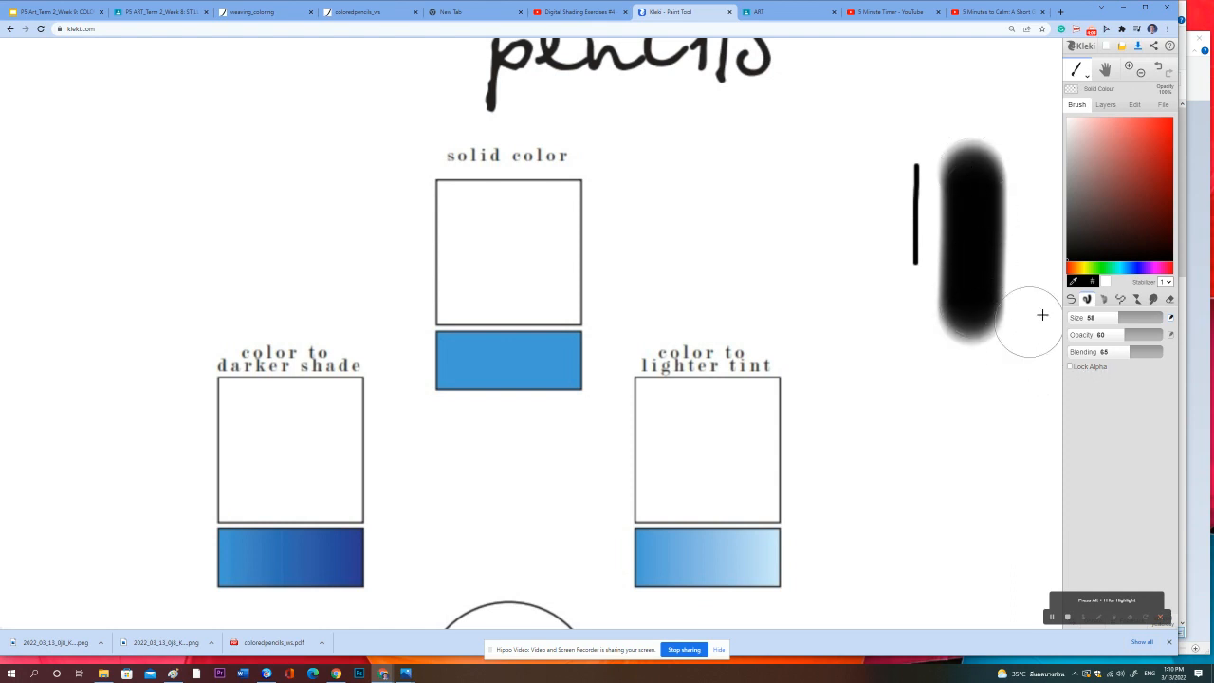
{"action": "left_click", "coordinate": [1169, 299]}
{"action": "mouse_move", "coordinate": [987, 355]}
{"action": "left_mouse_down"}
{"action": "mouse_move", "coordinate": [922, 342]}
{"action": "mouse_move", "coordinate": [969, 334]}
{"action": "mouse_move", "coordinate": [985, 316]}
{"action": "mouse_move", "coordinate": [909, 287]}
{"action": "mouse_move", "coordinate": [980, 269]}
{"action": "mouse_move", "coordinate": [977, 250]}
{"action": "mouse_move", "coordinate": [930, 246]}
{"action": "mouse_move", "coordinate": [916, 224]}
{"action": "mouse_move", "coordinate": [984, 202]}
{"action": "mouse_move", "coordinate": [991, 186]}
{"action": "mouse_move", "coordinate": [956, 162]}
{"action": "mouse_move", "coordinate": [914, 171]}
{"action": "left_mouse_up"}
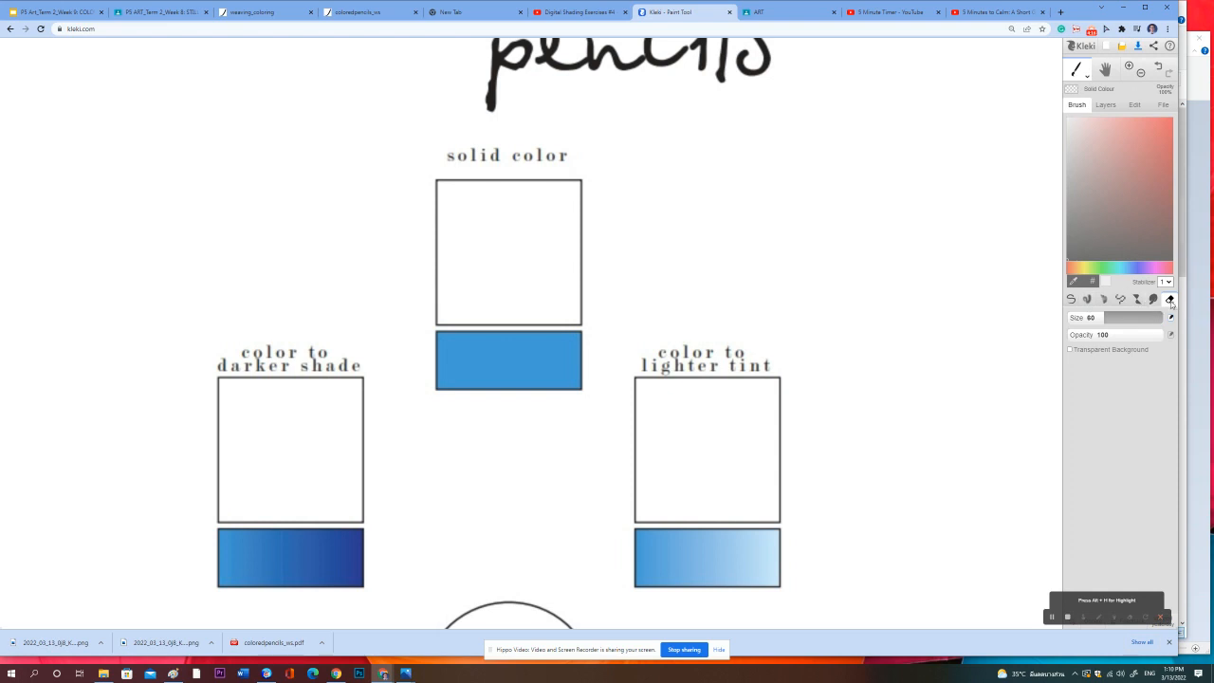
Step: Try another thick black blending-brush stroke, reduce the brush size to 4 and erase the stroke
{"action": "left_click", "coordinate": [1089, 300]}
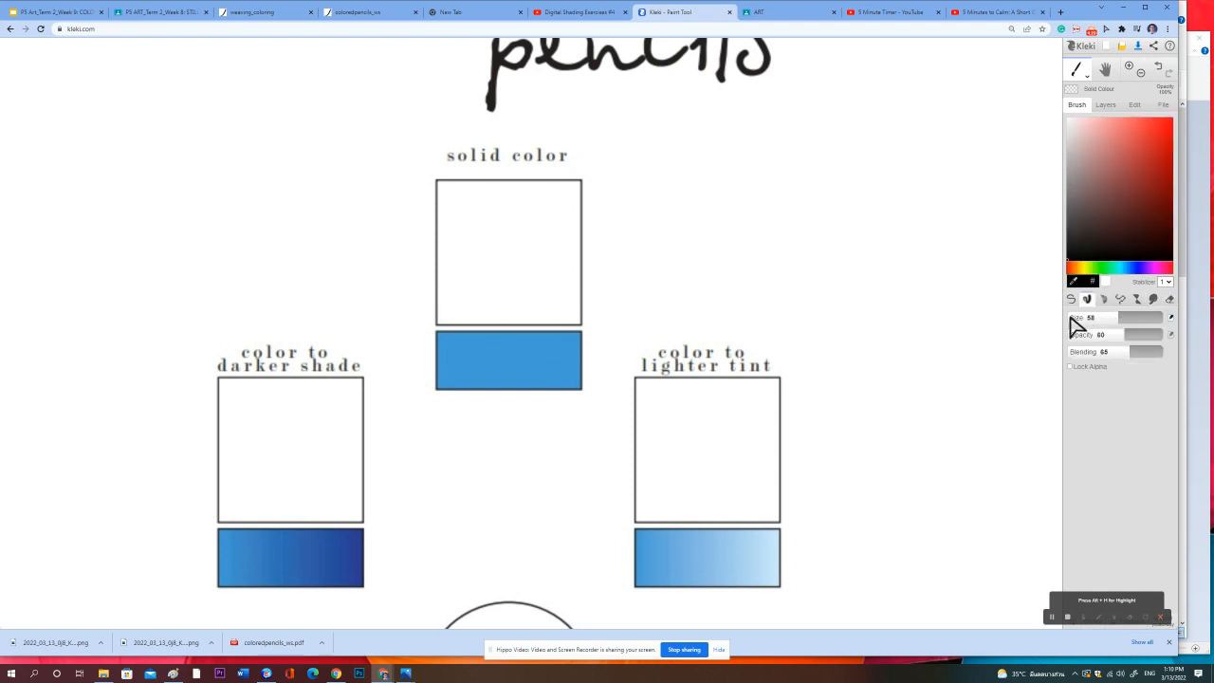
{"action": "left_click_drag", "start_coordinate": [927, 170], "coordinate": [923, 310]}
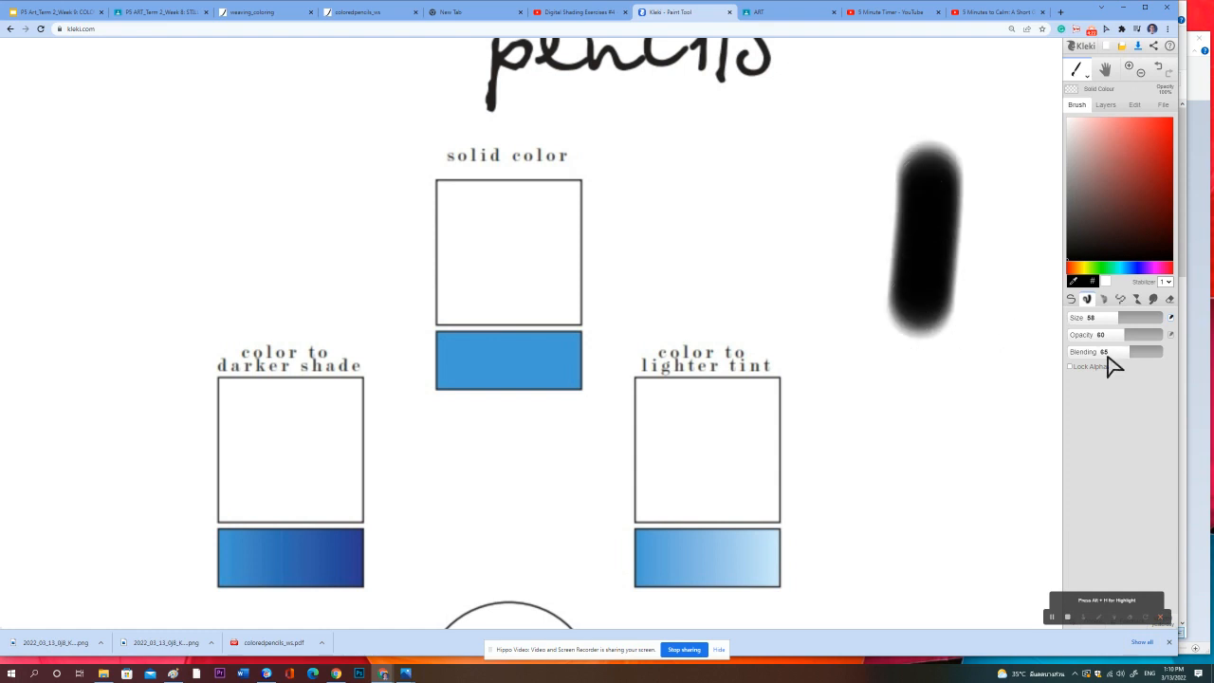
{"action": "left_click_drag", "start_coordinate": [1120, 318], "coordinate": [1081, 316]}
{"action": "mouse_move", "coordinate": [1004, 303]}
{"action": "left_mouse_down"}
{"action": "mouse_move", "coordinate": [968, 416]}
{"action": "mouse_move", "coordinate": [989, 254]}
{"action": "mouse_move", "coordinate": [899, 242]}
{"action": "mouse_move", "coordinate": [881, 315]}
{"action": "mouse_move", "coordinate": [933, 199]}
{"action": "mouse_move", "coordinate": [932, 156]}
{"action": "mouse_move", "coordinate": [907, 284]}
{"action": "mouse_move", "coordinate": [940, 328]}
{"action": "mouse_move", "coordinate": [933, 184]}
{"action": "left_mouse_up"}
{"action": "left_click", "coordinate": [1170, 300]}
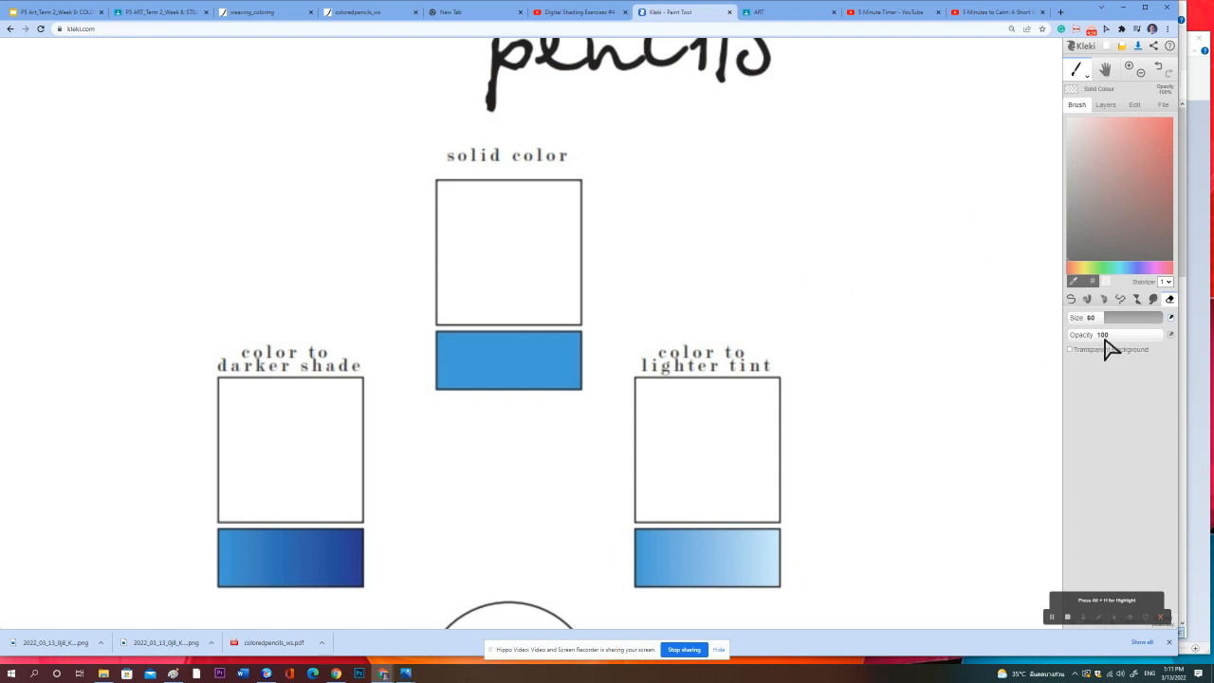
Step: Choose the blending brush and pick a medium blue similar to the worksheet's solid color sample
{"action": "left_click", "coordinate": [1089, 300]}
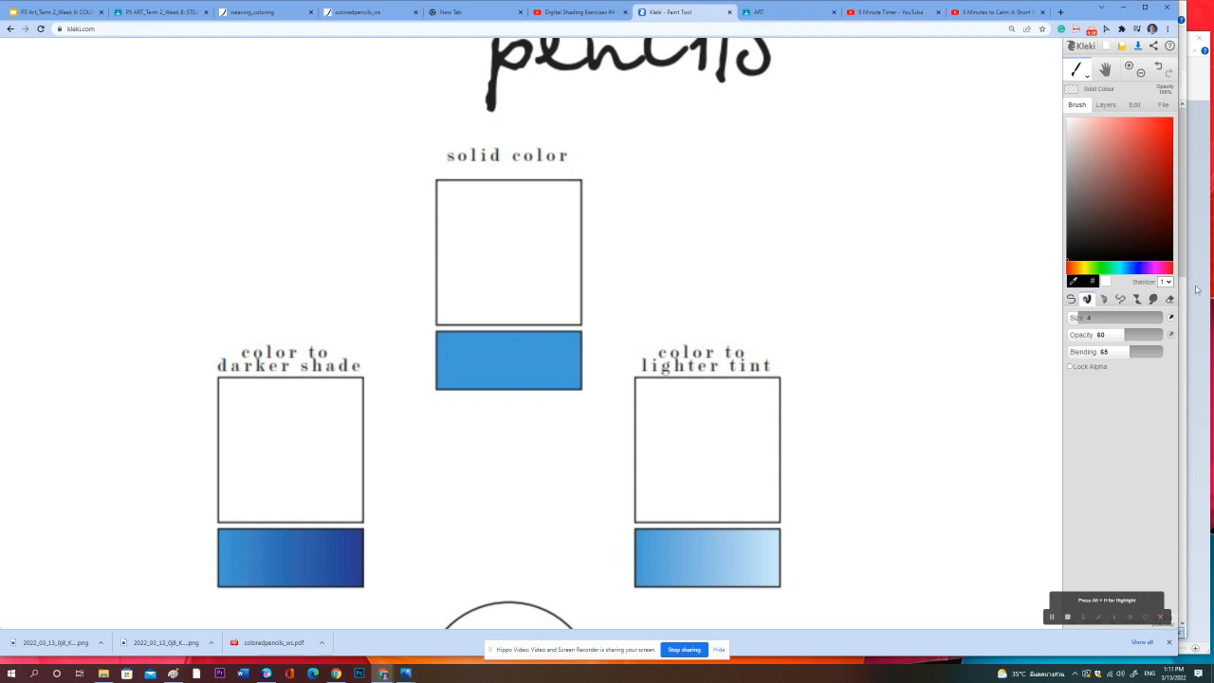
{"action": "left_click", "coordinate": [1142, 267]}
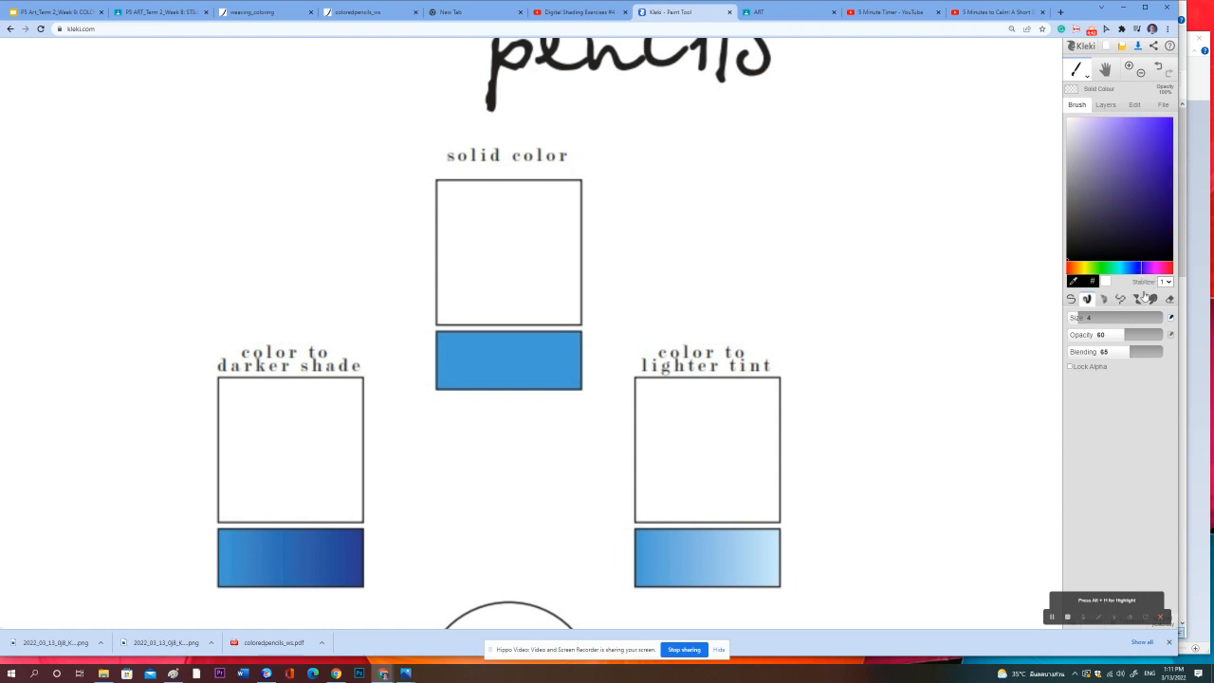
{"action": "left_click", "coordinate": [1129, 267]}
{"action": "left_click_drag", "start_coordinate": [1129, 269], "coordinate": [1126, 270]}
{"action": "left_click", "coordinate": [1164, 149]}
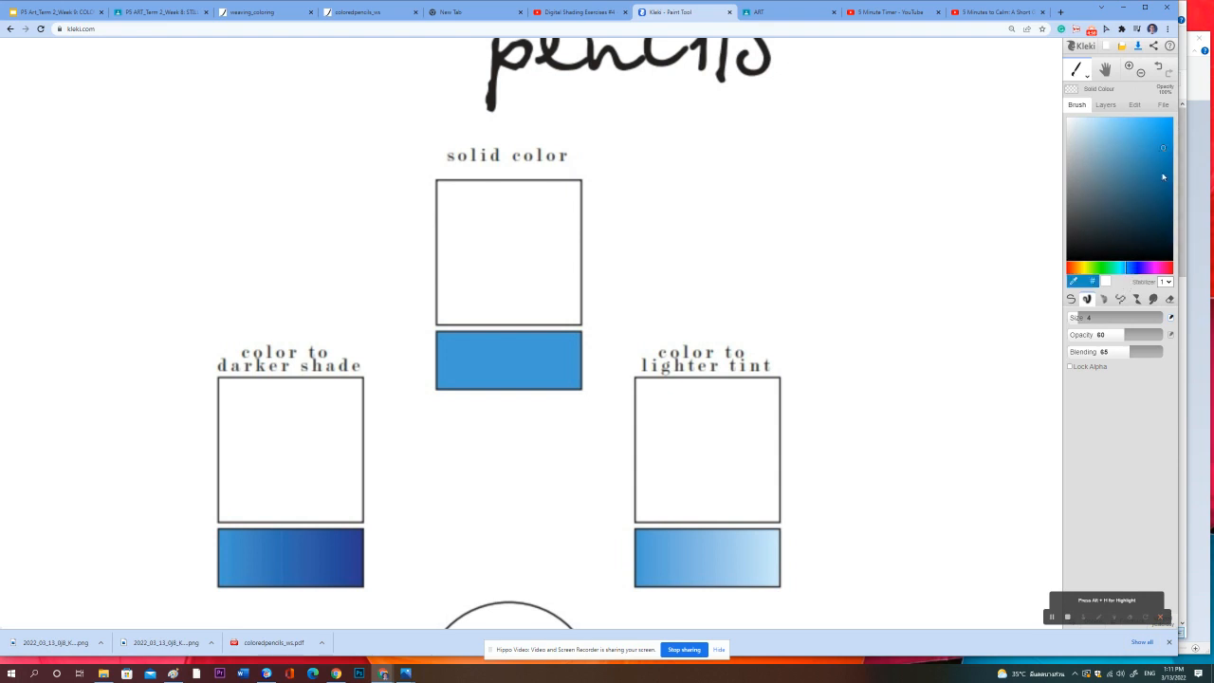
{"action": "left_click", "coordinate": [1150, 246]}
{"action": "left_click", "coordinate": [1156, 144]}
{"action": "left_click", "coordinate": [1075, 283]}
{"action": "left_click", "coordinate": [1158, 248]}
{"action": "left_click", "coordinate": [1166, 168]}
{"action": "left_click", "coordinate": [1169, 124]}
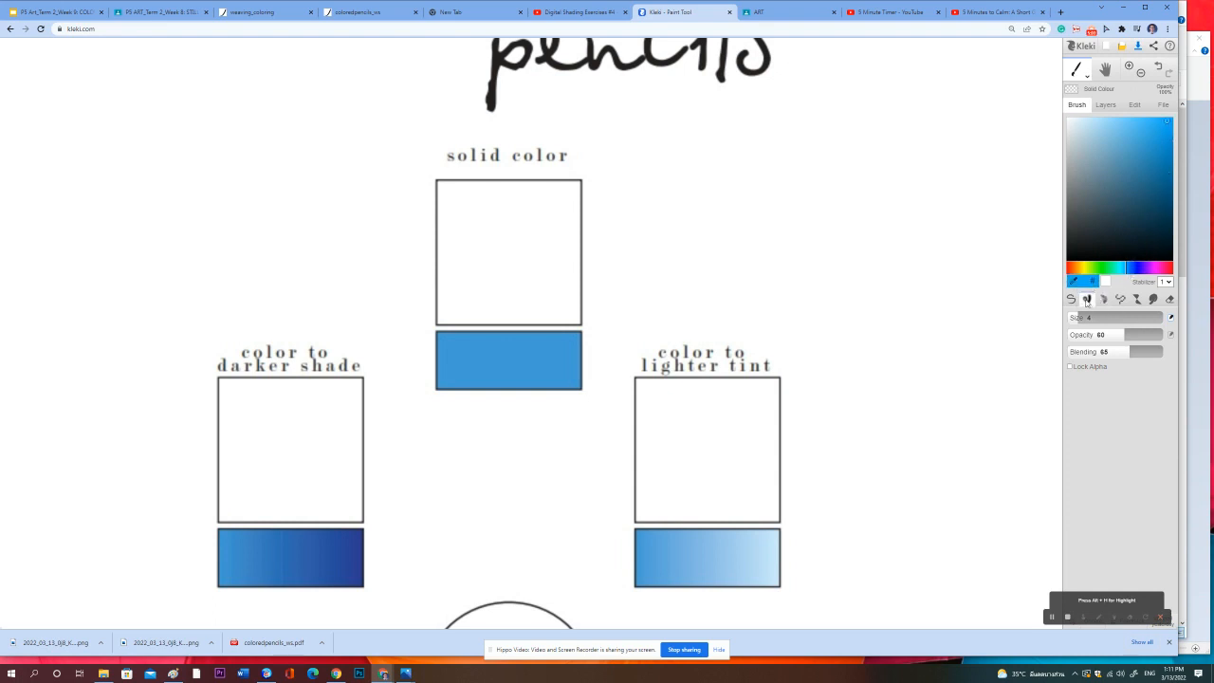
{"action": "left_click", "coordinate": [1165, 149]}
Step: Set the blending brush size to 27 while testing blue strokes in the blank area, and erase the test strokes
{"action": "left_click_drag", "start_coordinate": [889, 146], "coordinate": [890, 233]}
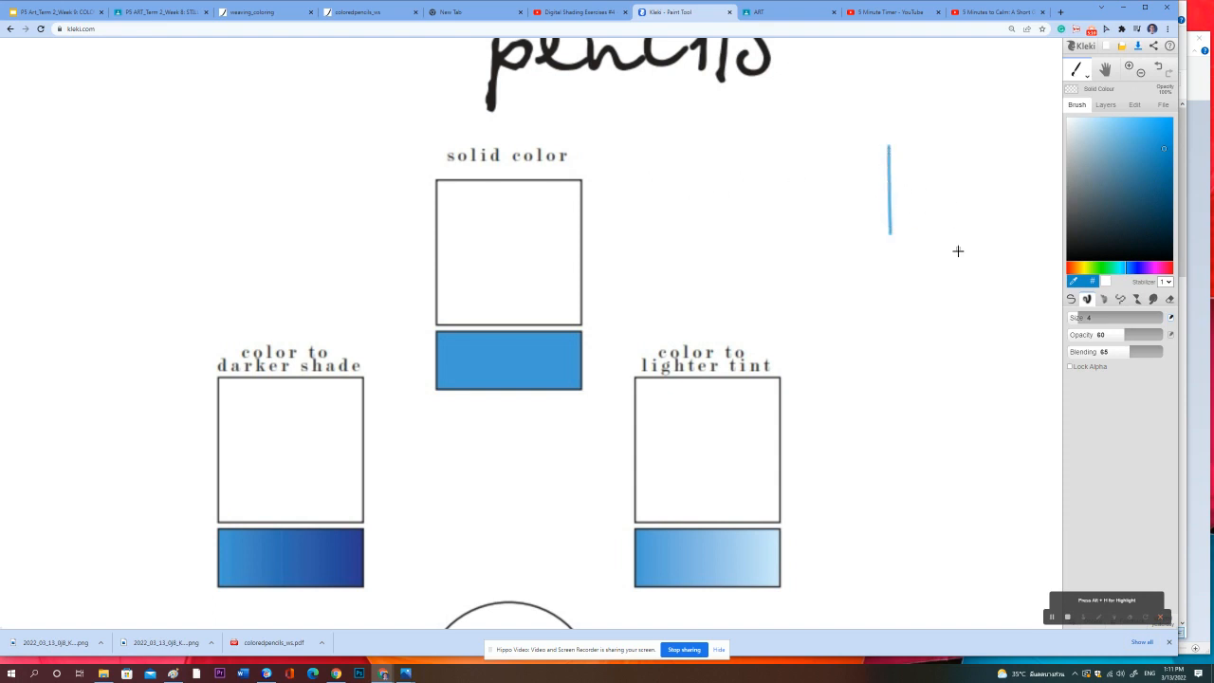
{"action": "left_click_drag", "start_coordinate": [1076, 318], "coordinate": [1108, 321]}
{"action": "mouse_move", "coordinate": [917, 254]}
{"action": "left_mouse_down"}
{"action": "mouse_move", "coordinate": [927, 321]}
{"action": "mouse_move", "coordinate": [937, 295]}
{"action": "left_mouse_up"}
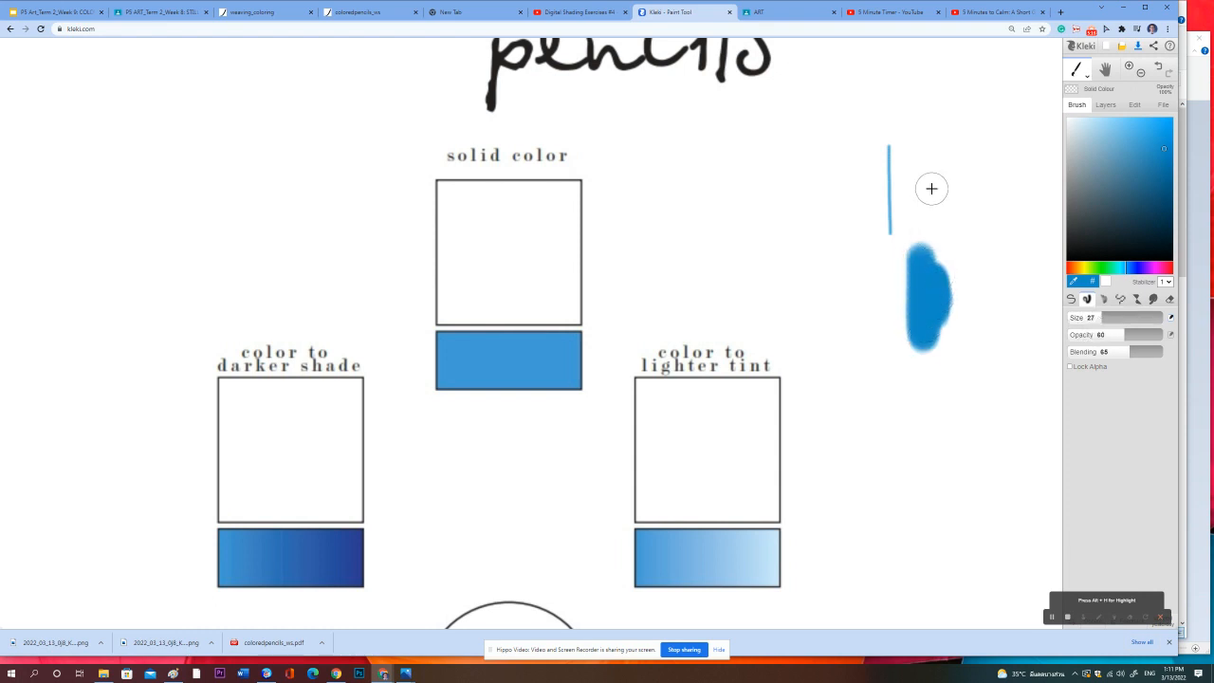
{"action": "left_click", "coordinate": [1172, 300]}
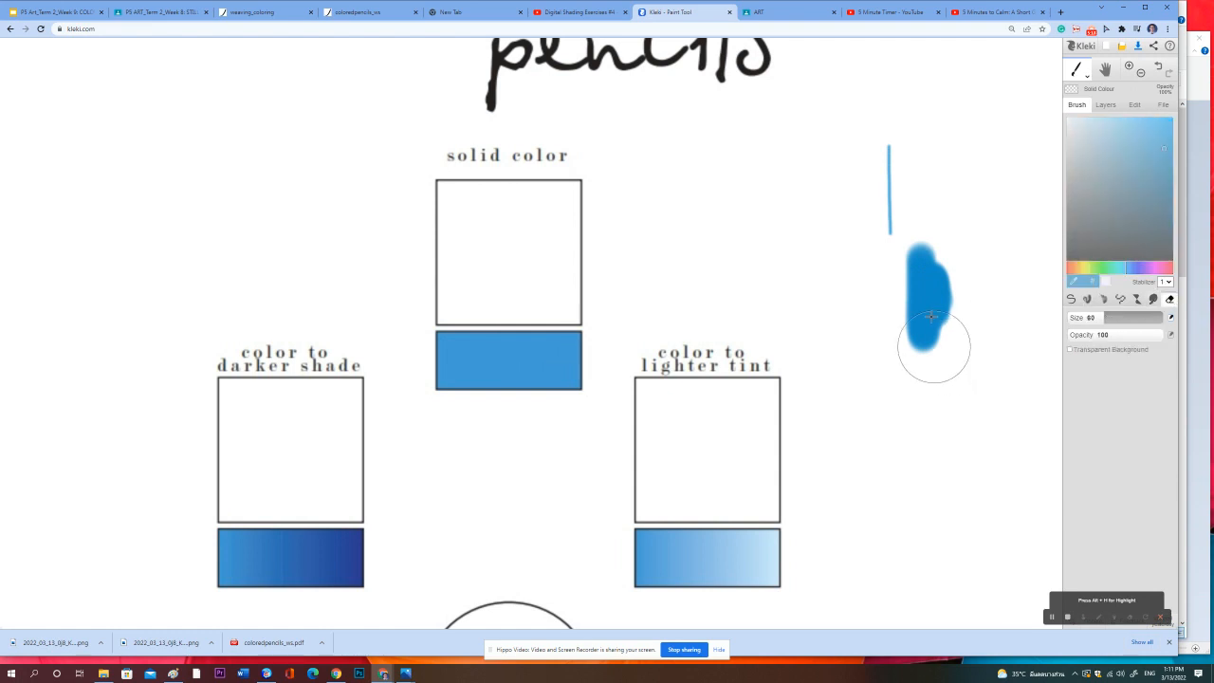
{"action": "left_click_drag", "start_coordinate": [933, 347], "coordinate": [908, 204]}
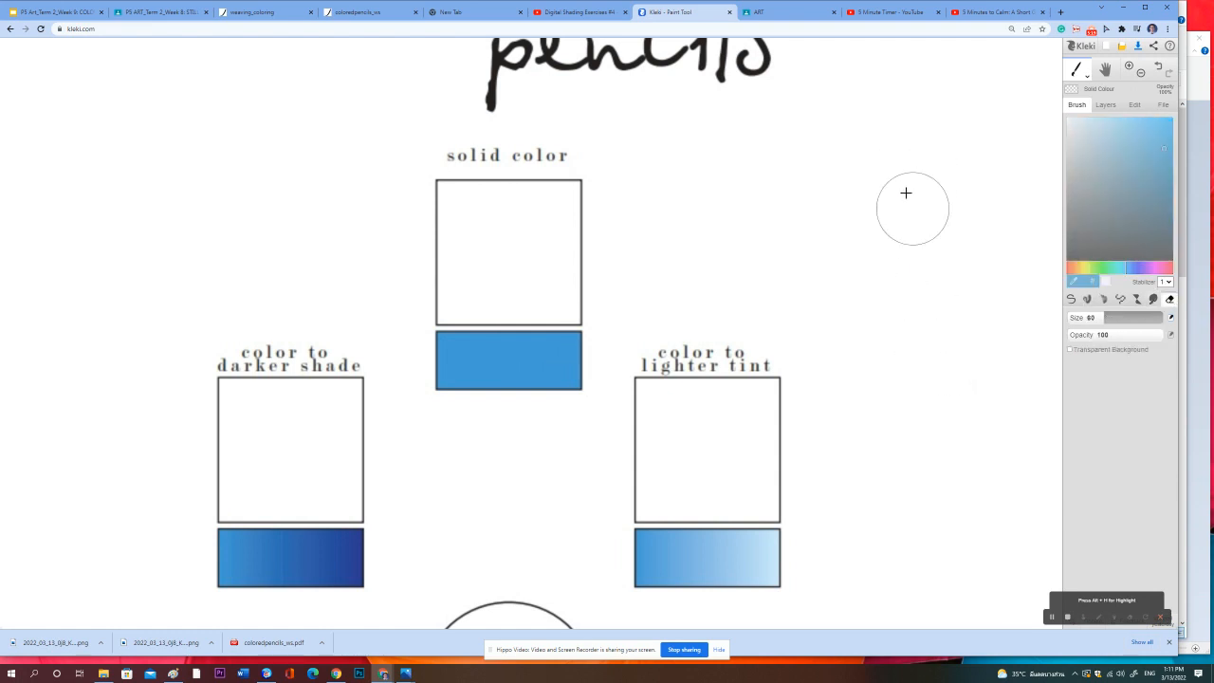
Step: Paint the whole solid color square blue with the blending brush and lower the Solid Colour layer's opacity to about 70%
{"action": "left_click", "coordinate": [1088, 300]}
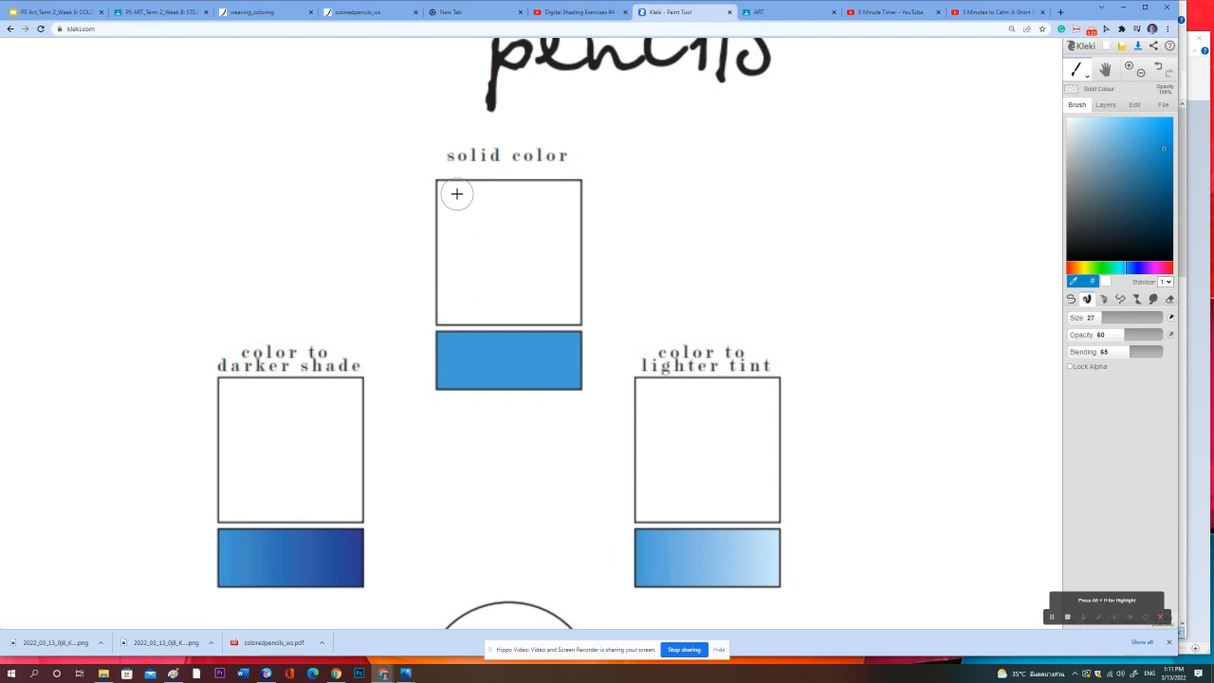
{"action": "mouse_move", "coordinate": [442, 189]}
{"action": "left_mouse_down"}
{"action": "mouse_move", "coordinate": [564, 190]}
{"action": "mouse_move", "coordinate": [581, 199]}
{"action": "mouse_move", "coordinate": [436, 209]}
{"action": "mouse_move", "coordinate": [581, 230]}
{"action": "mouse_move", "coordinate": [451, 236]}
{"action": "mouse_move", "coordinate": [593, 243]}
{"action": "mouse_move", "coordinate": [427, 251]}
{"action": "mouse_move", "coordinate": [557, 250]}
{"action": "mouse_move", "coordinate": [590, 273]}
{"action": "mouse_move", "coordinate": [438, 275]}
{"action": "mouse_move", "coordinate": [484, 287]}
{"action": "mouse_move", "coordinate": [583, 278]}
{"action": "mouse_move", "coordinate": [498, 294]}
{"action": "mouse_move", "coordinate": [427, 287]}
{"action": "mouse_move", "coordinate": [508, 302]}
{"action": "mouse_move", "coordinate": [589, 296]}
{"action": "mouse_move", "coordinate": [526, 313]}
{"action": "mouse_move", "coordinate": [425, 311]}
{"action": "mouse_move", "coordinate": [561, 309]}
{"action": "mouse_move", "coordinate": [536, 323]}
{"action": "mouse_move", "coordinate": [425, 309]}
{"action": "left_mouse_up"}
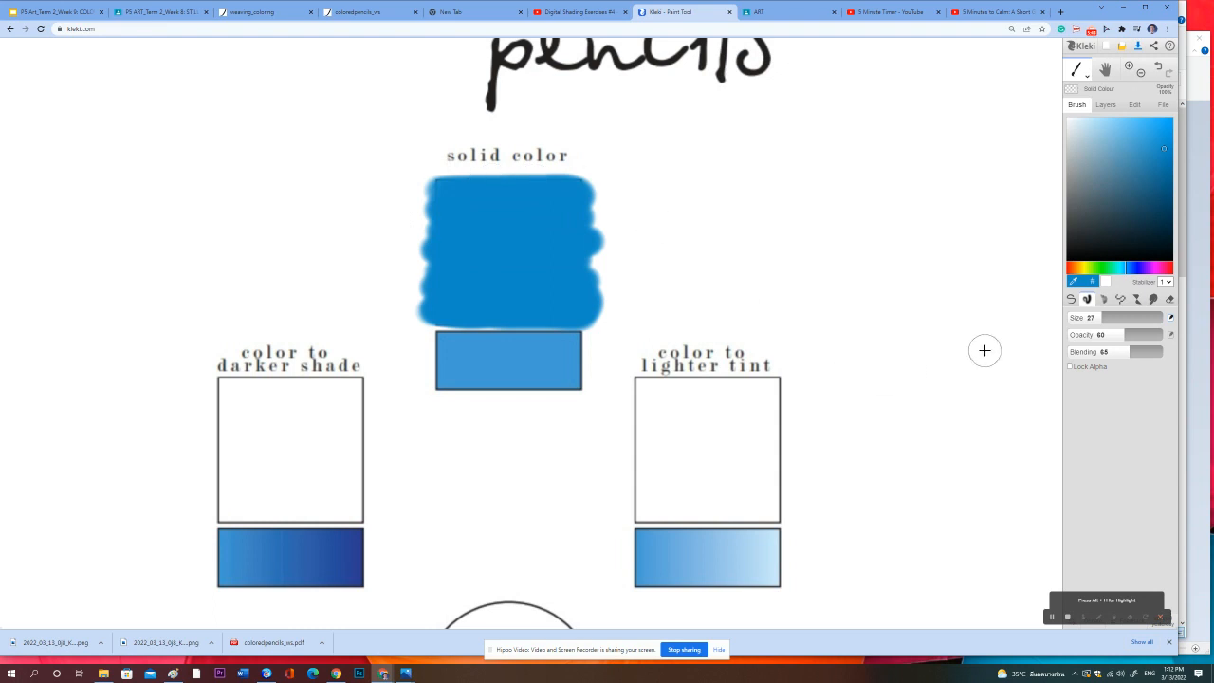
{"action": "left_click", "coordinate": [1107, 108]}
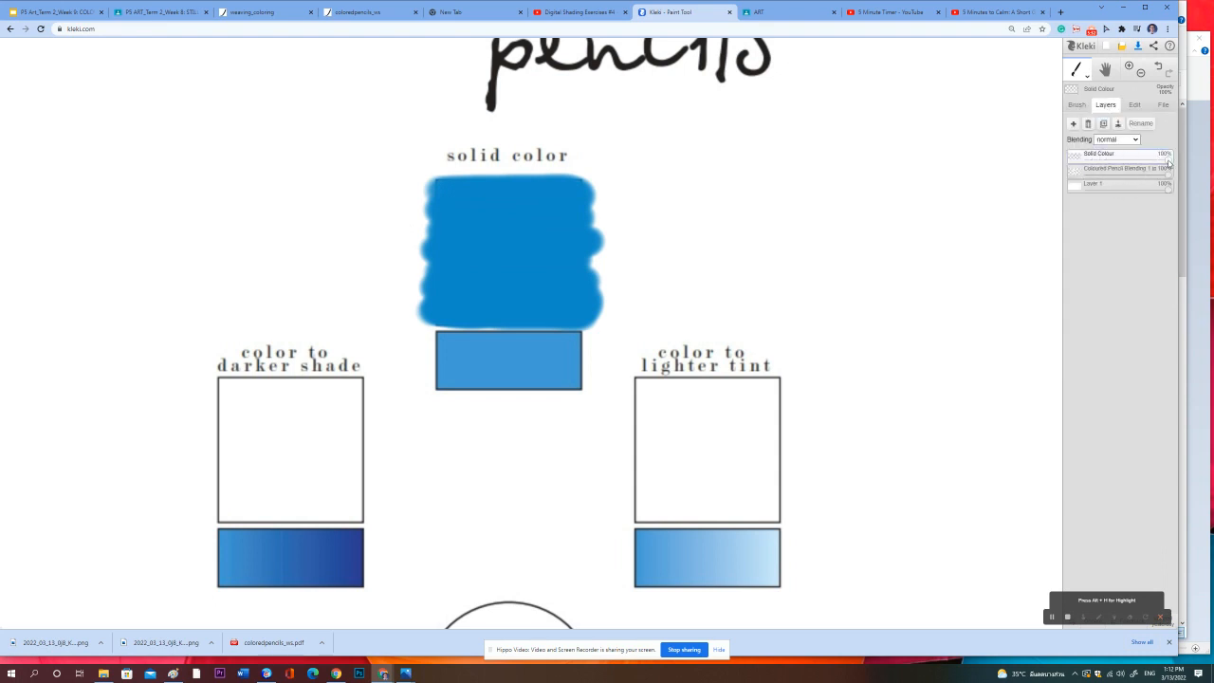
{"action": "mouse_move", "coordinate": [1169, 163]}
{"action": "left_mouse_down"}
{"action": "mouse_move", "coordinate": [1133, 168]}
{"action": "mouse_move", "coordinate": [1170, 163]}
{"action": "mouse_move", "coordinate": [1147, 163]}
{"action": "left_mouse_up"}
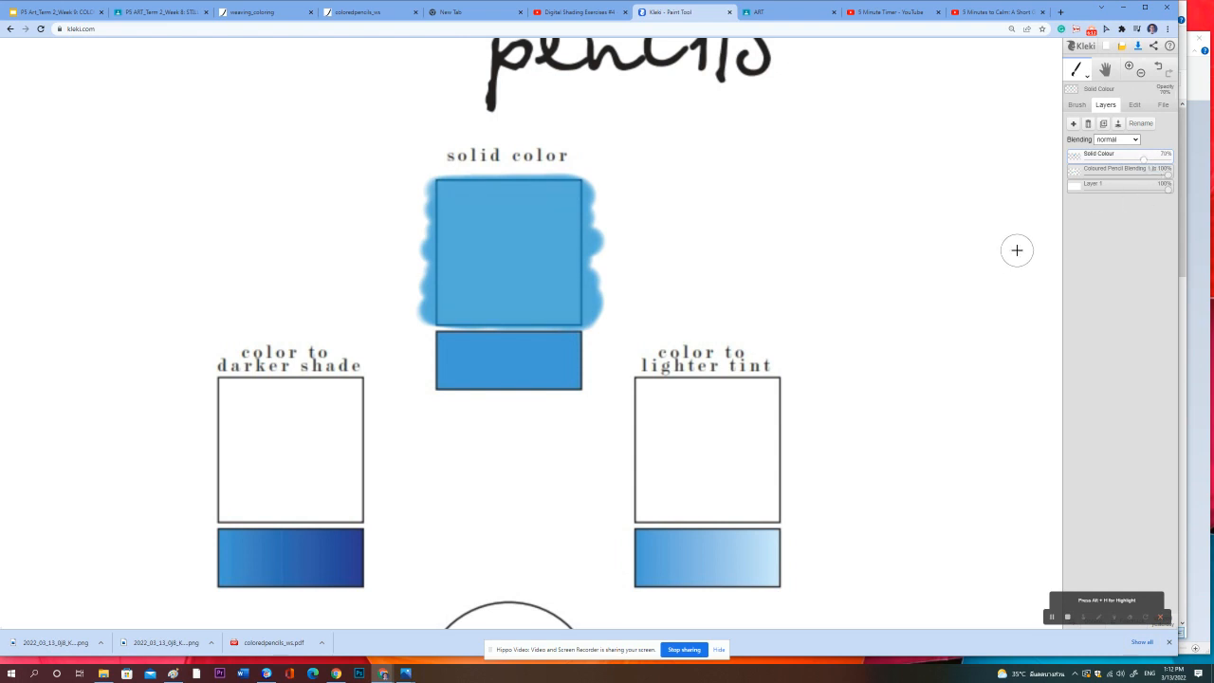
{"action": "left_click", "coordinate": [1079, 105]}
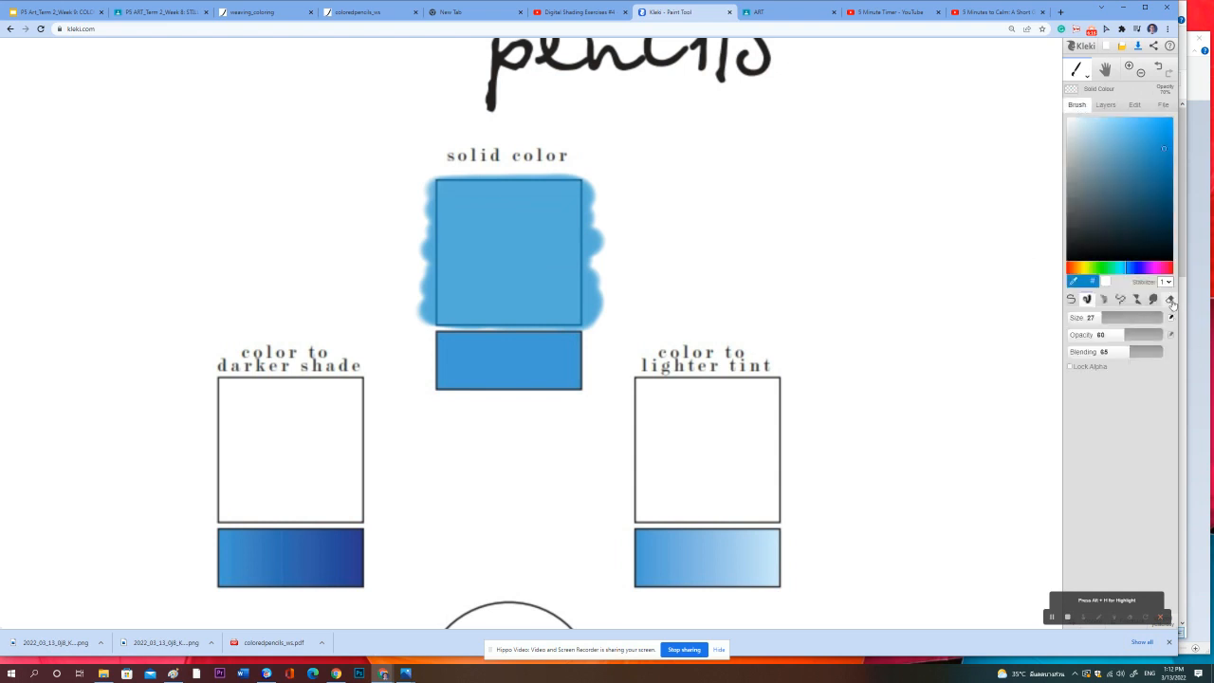
Step: Erase the blue paint spilling outside the solid color square's edges, using a smaller eraser size
{"action": "left_click", "coordinate": [1171, 300]}
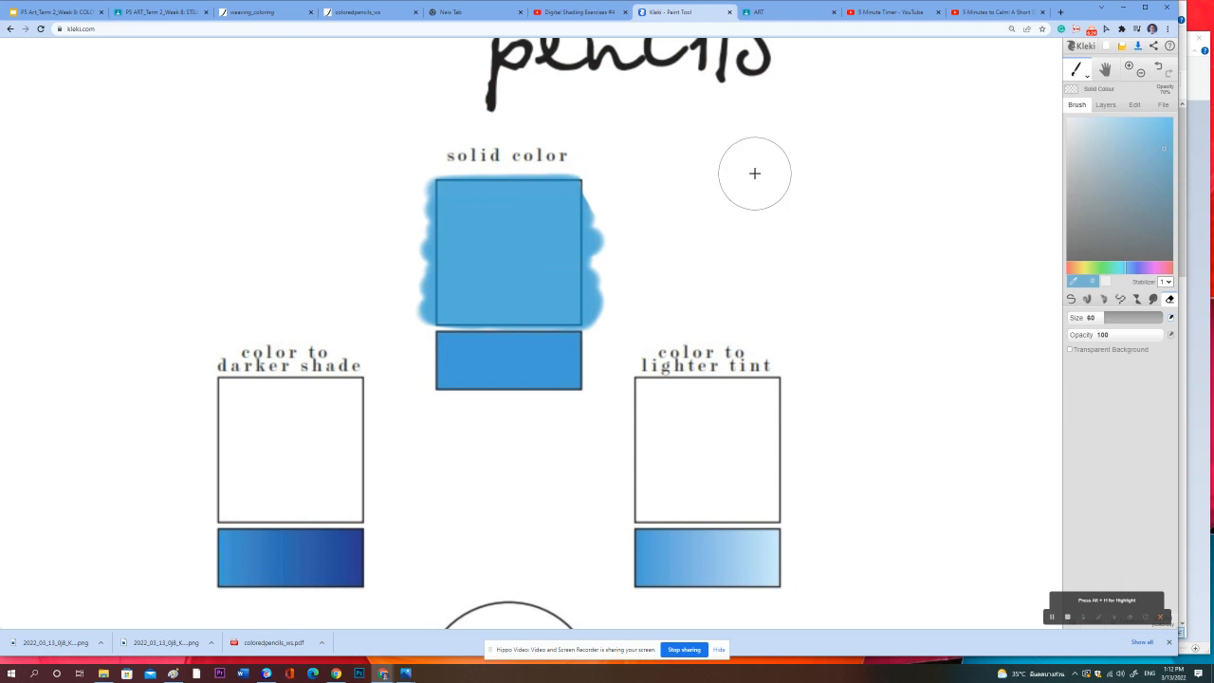
{"action": "key", "text": "minus"}
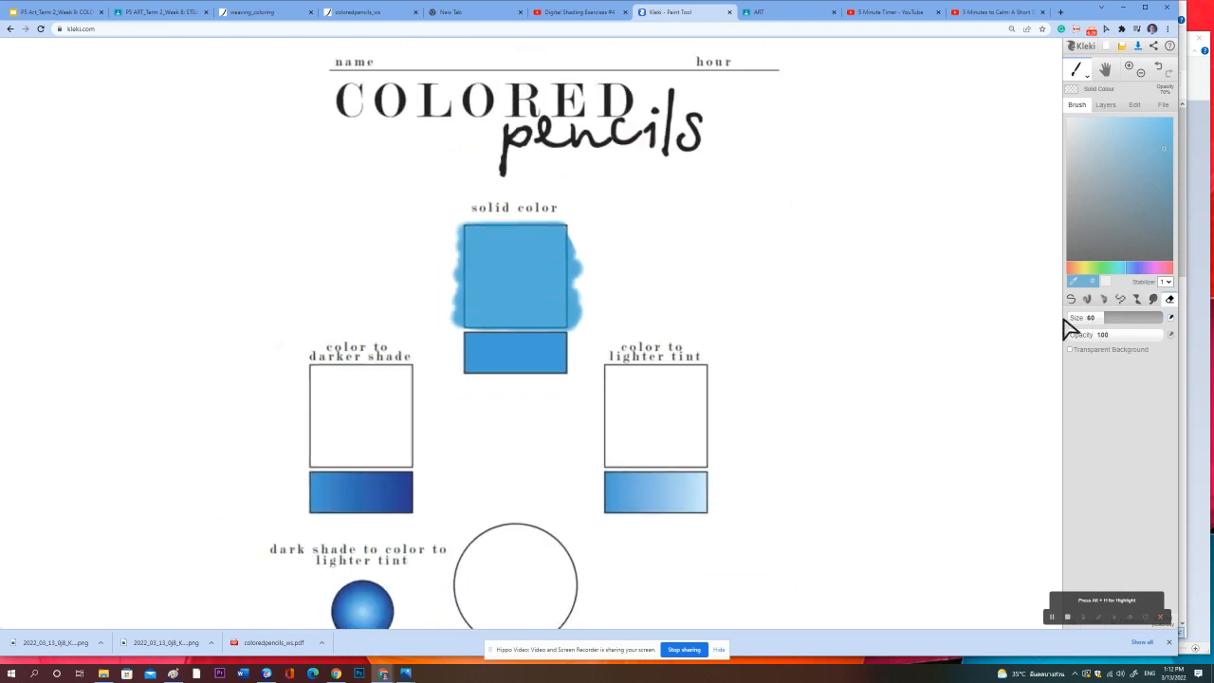
{"action": "left_click_drag", "start_coordinate": [1103, 317], "coordinate": [1088, 325]}
{"action": "left_click_drag", "start_coordinate": [578, 251], "coordinate": [580, 294]}
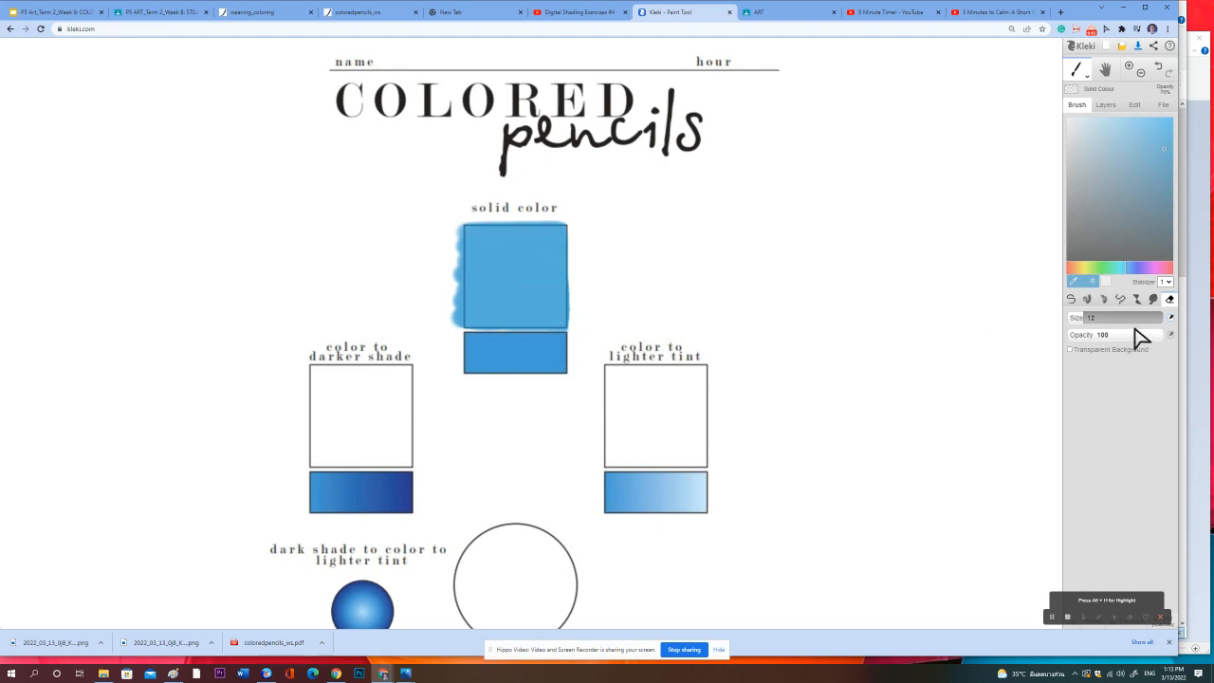
{"action": "left_click", "coordinate": [1089, 319]}
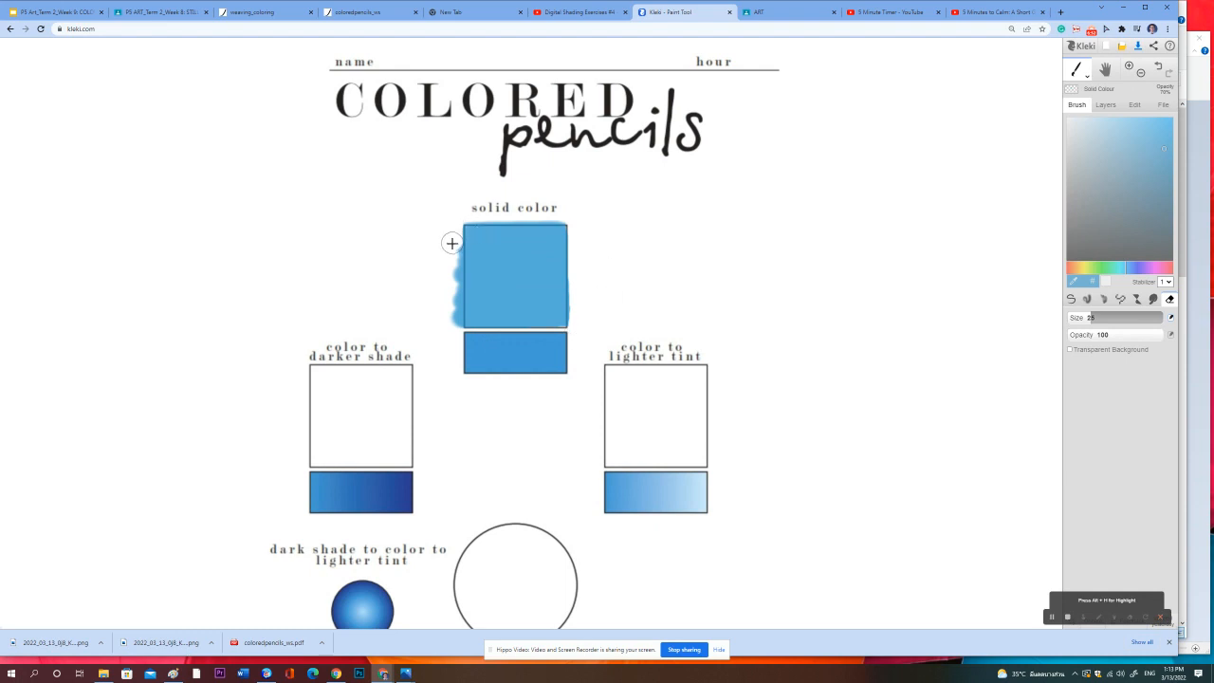
{"action": "left_click_drag", "start_coordinate": [452, 253], "coordinate": [454, 316]}
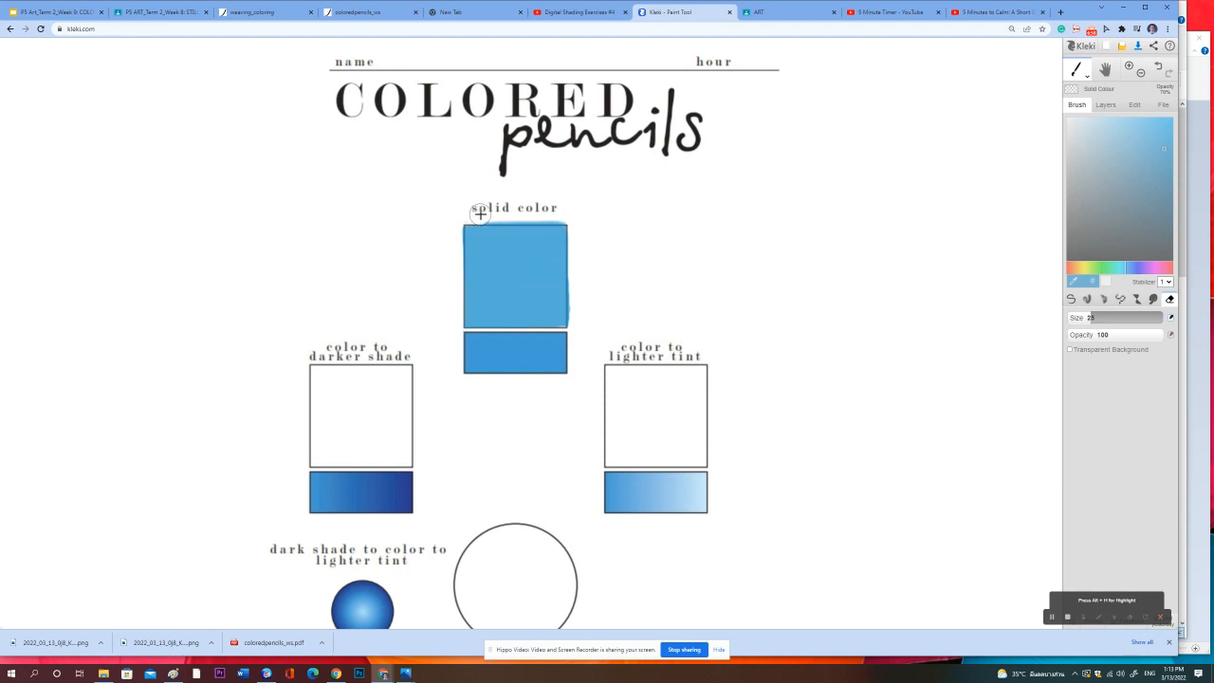
{"action": "left_click_drag", "start_coordinate": [499, 215], "coordinate": [592, 217]}
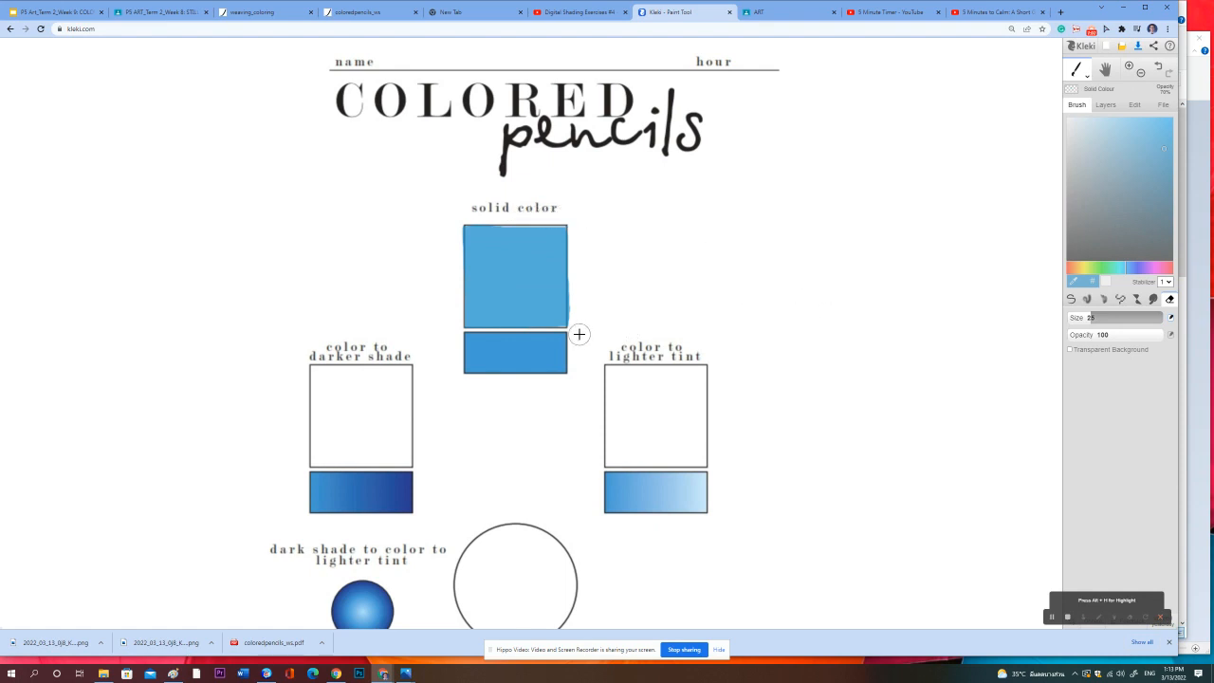
{"action": "left_click_drag", "start_coordinate": [579, 322], "coordinate": [581, 283]}
Step: Add a new layer above Solid Colour and name it "Colour to Darker Shade"
{"action": "key", "text": "h"}
{"action": "left_click_drag", "start_coordinate": [450, 431], "coordinate": [461, 316]}
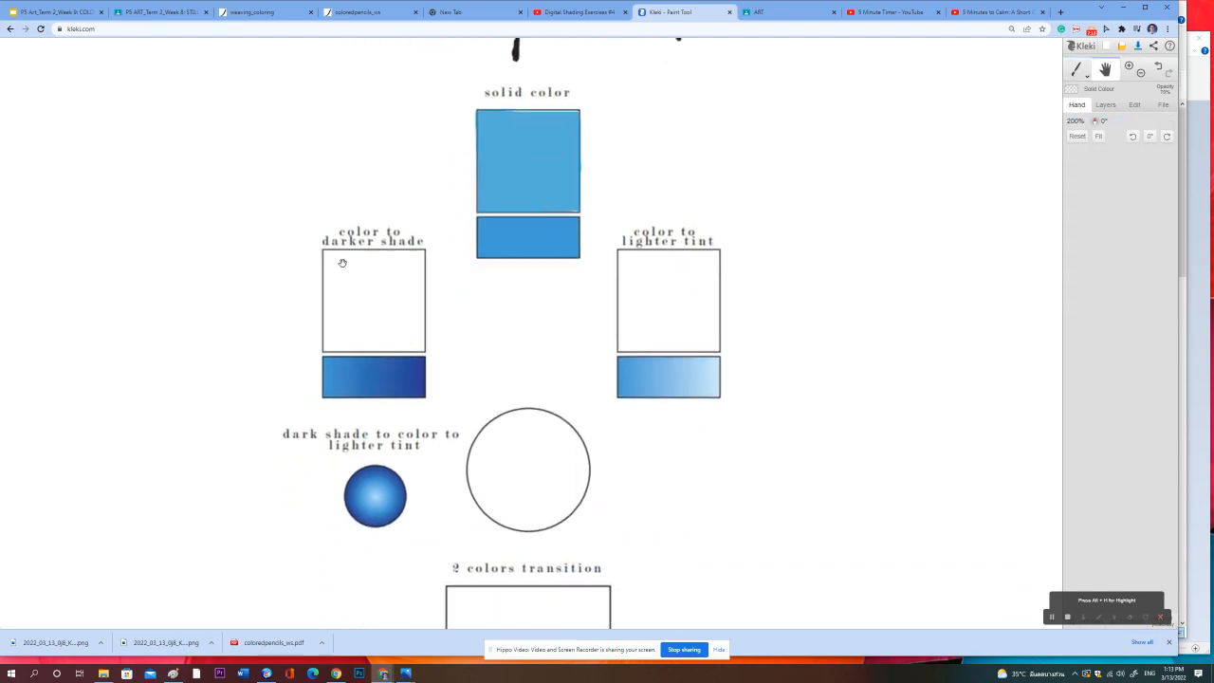
{"action": "scroll", "coordinate": [874, 342], "scroll_direction": "up", "scroll_amount": 1}
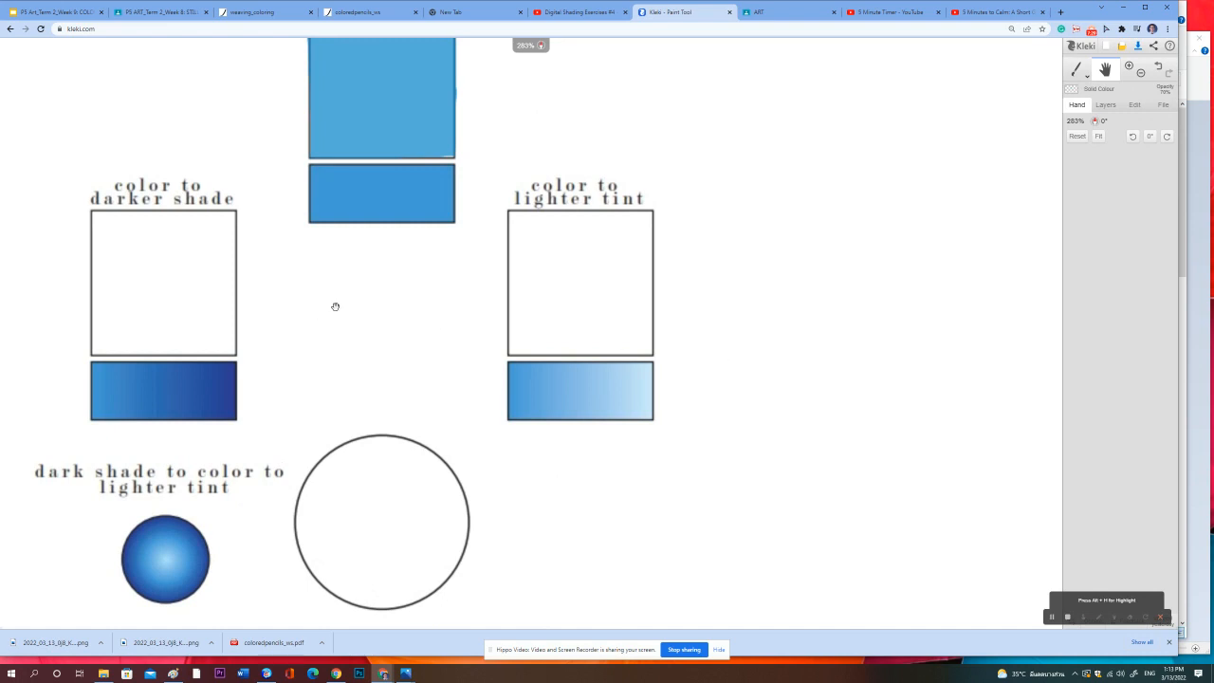
{"action": "left_click_drag", "start_coordinate": [190, 311], "coordinate": [388, 336]}
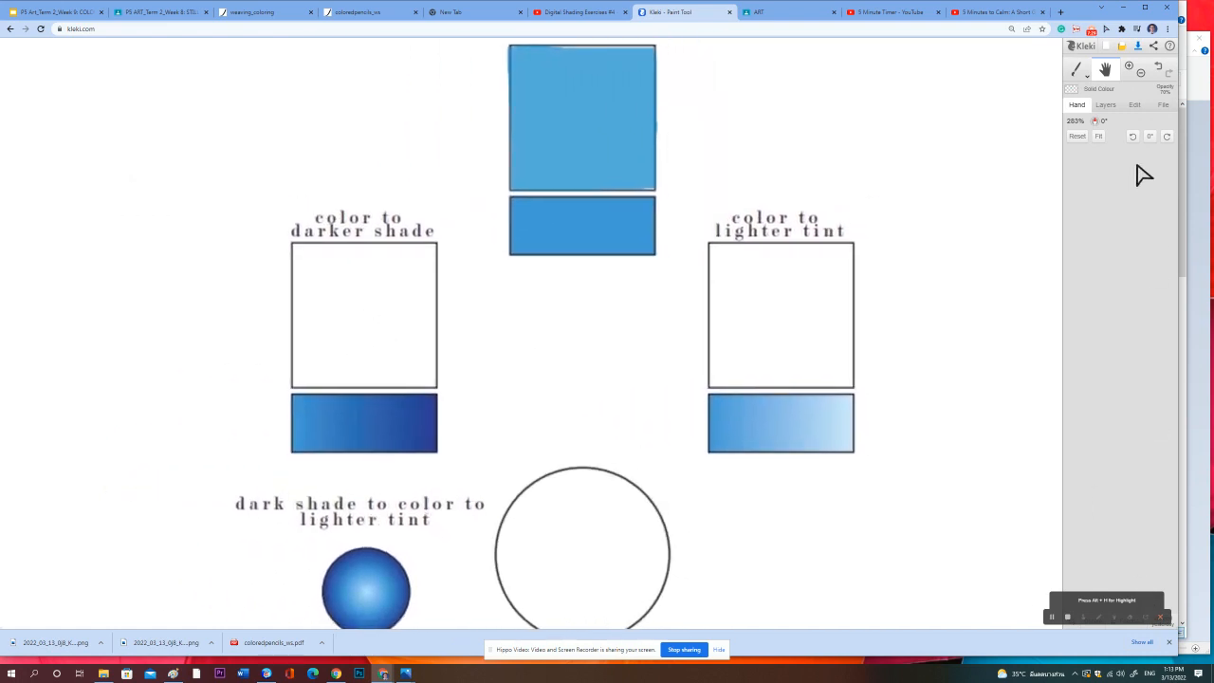
{"action": "left_click", "coordinate": [1106, 106]}
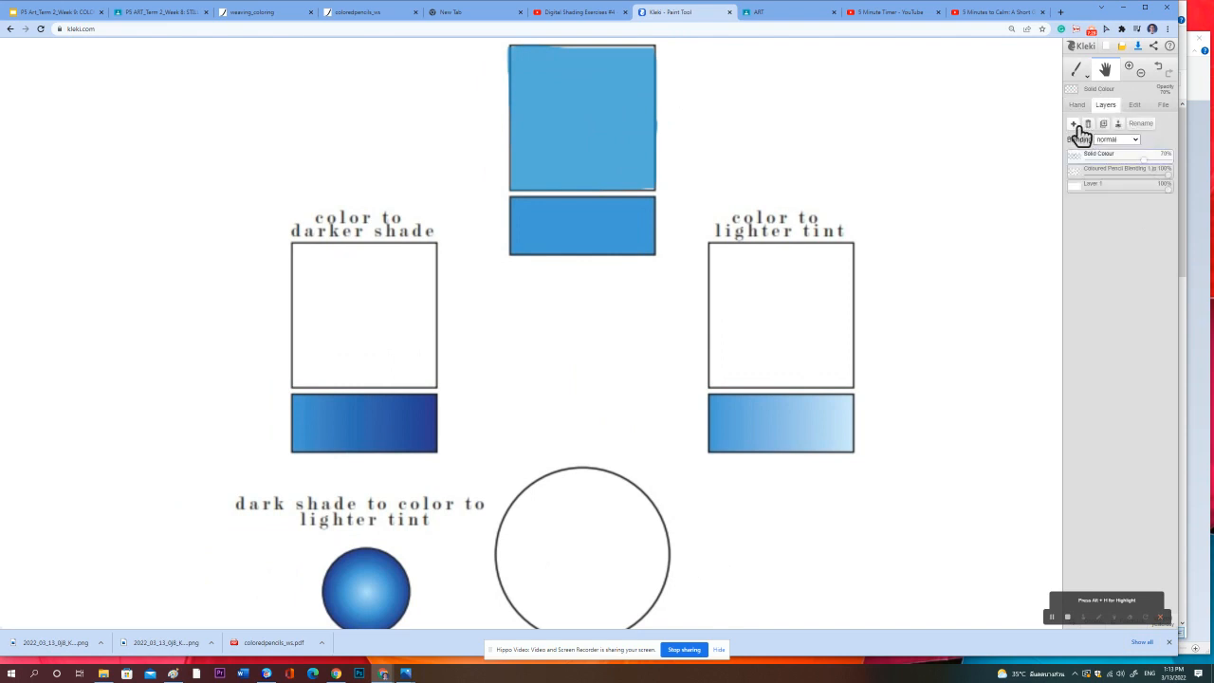
{"action": "left_click", "coordinate": [1075, 127]}
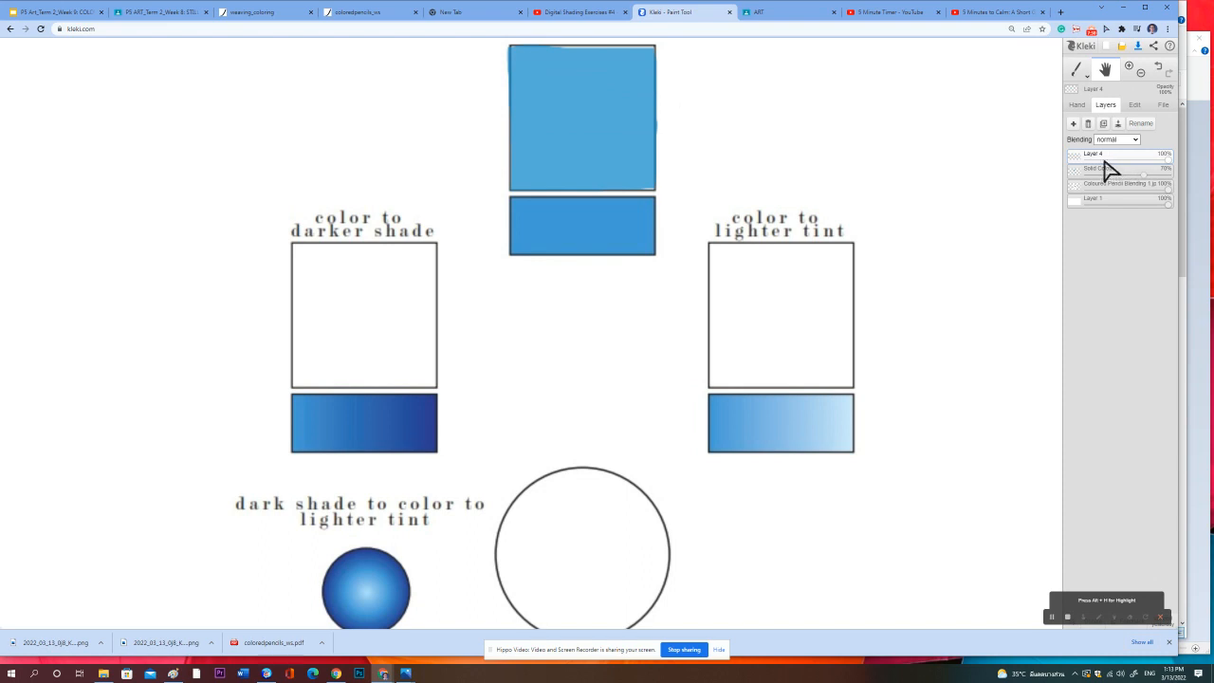
{"action": "double_click", "coordinate": [1093, 163]}
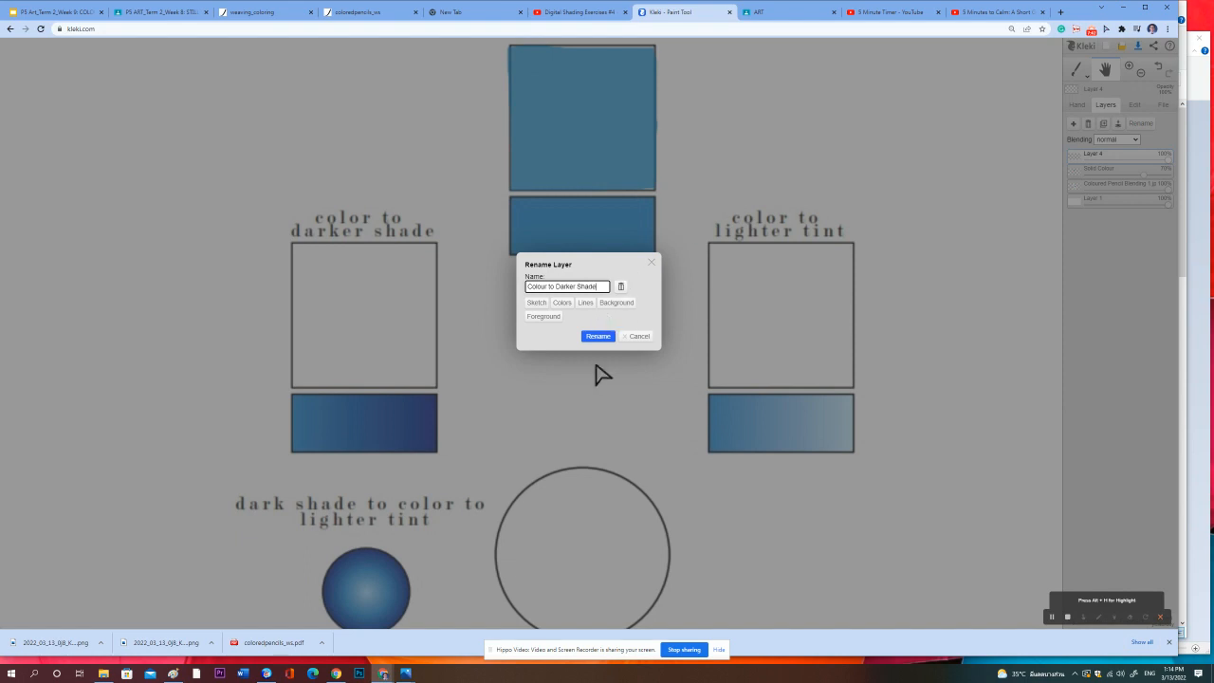
{"action": "left_click", "coordinate": [596, 336]}
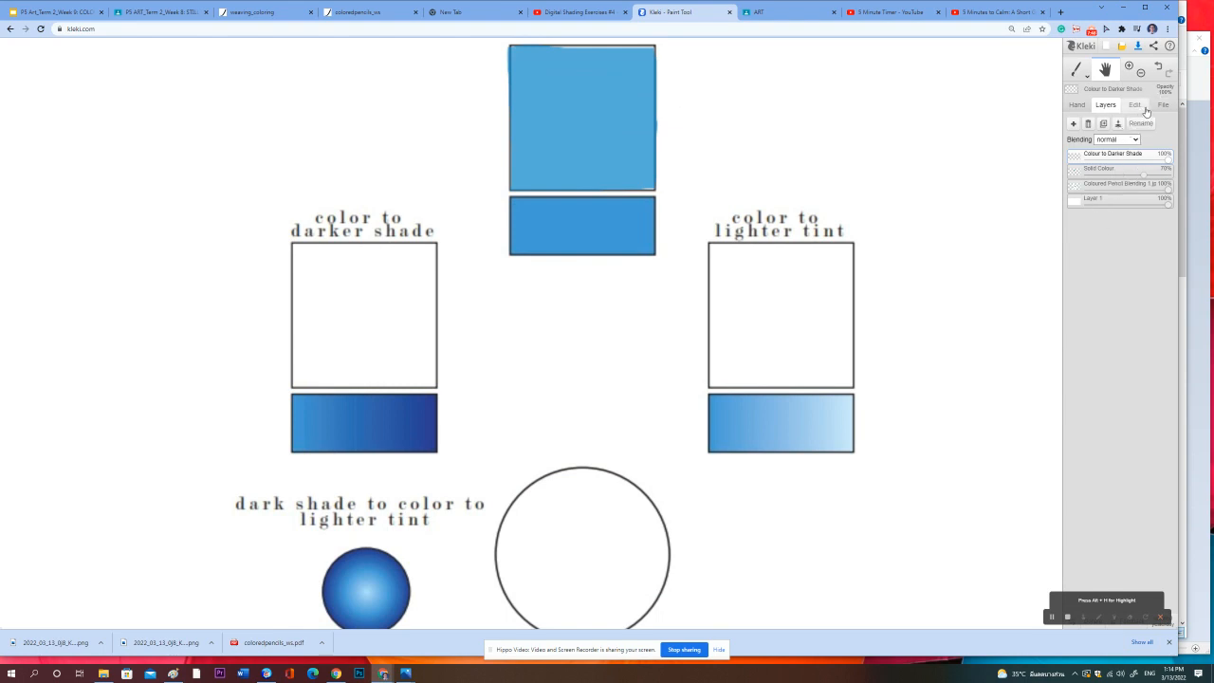
Step: With the blending brush, paint vertical bands from dark to medium blue across the right half of the color to darker shade square
{"action": "left_click", "coordinate": [1077, 71]}
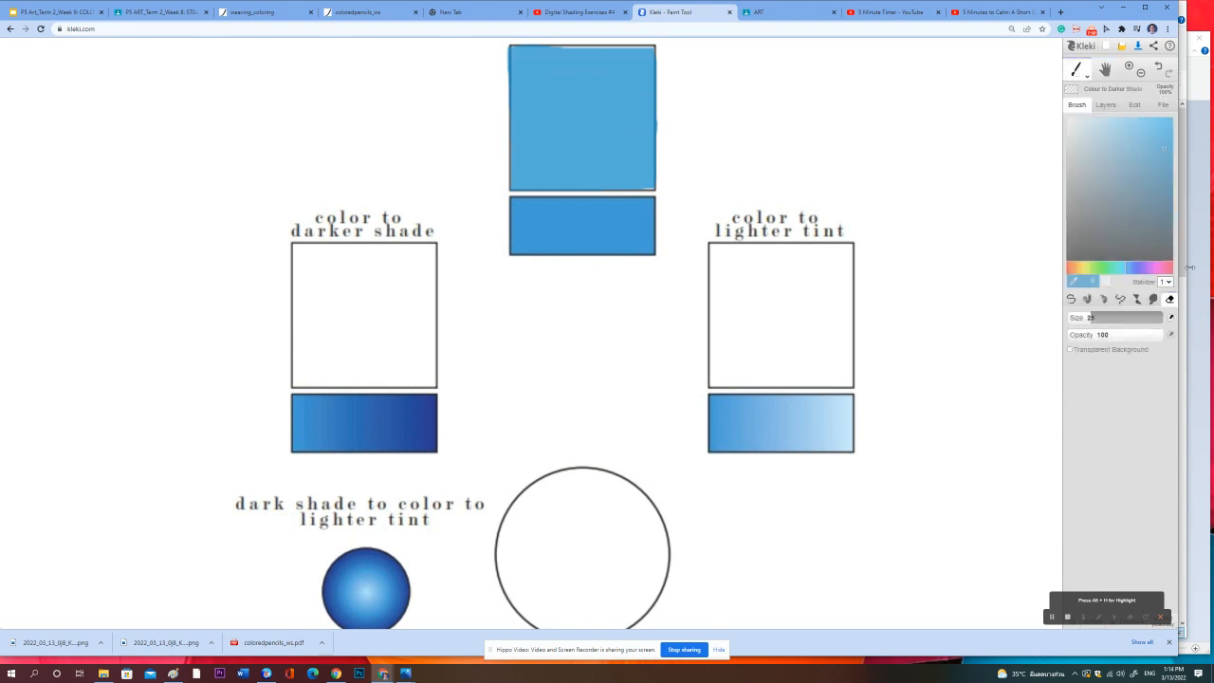
{"action": "left_click", "coordinate": [1088, 300]}
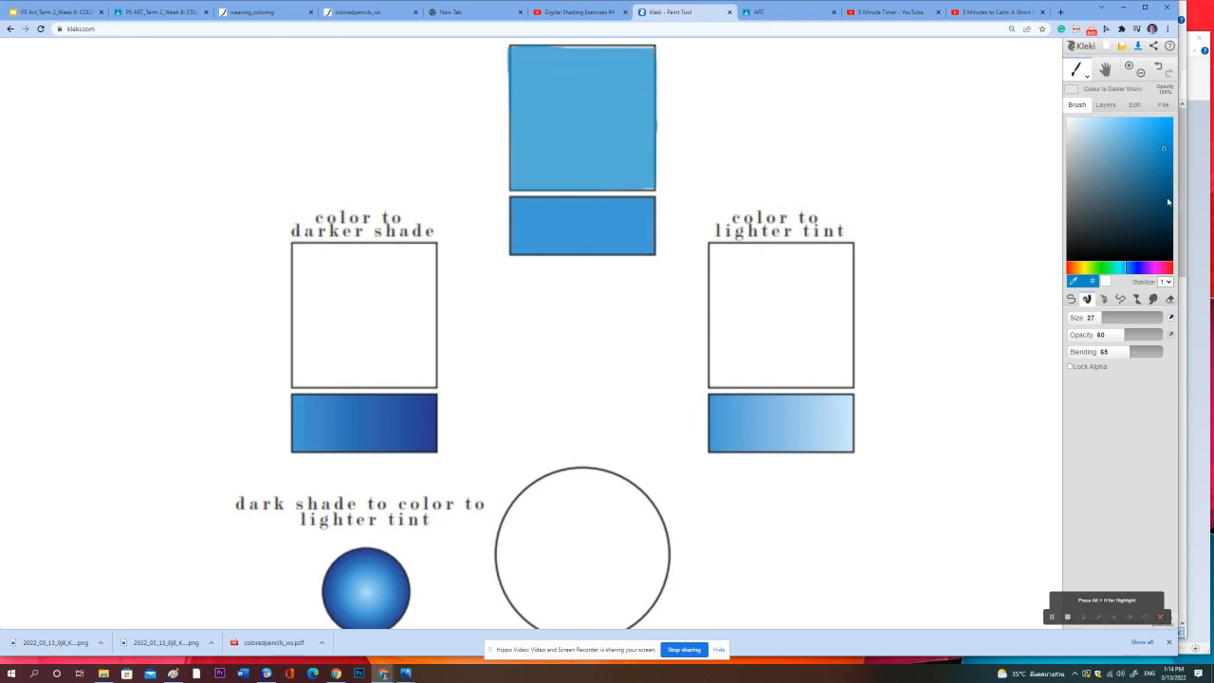
{"action": "left_click", "coordinate": [1168, 199]}
{"action": "left_click_drag", "start_coordinate": [428, 241], "coordinate": [423, 391]}
{"action": "left_click", "coordinate": [1166, 180]}
{"action": "left_click_drag", "start_coordinate": [406, 249], "coordinate": [402, 391]}
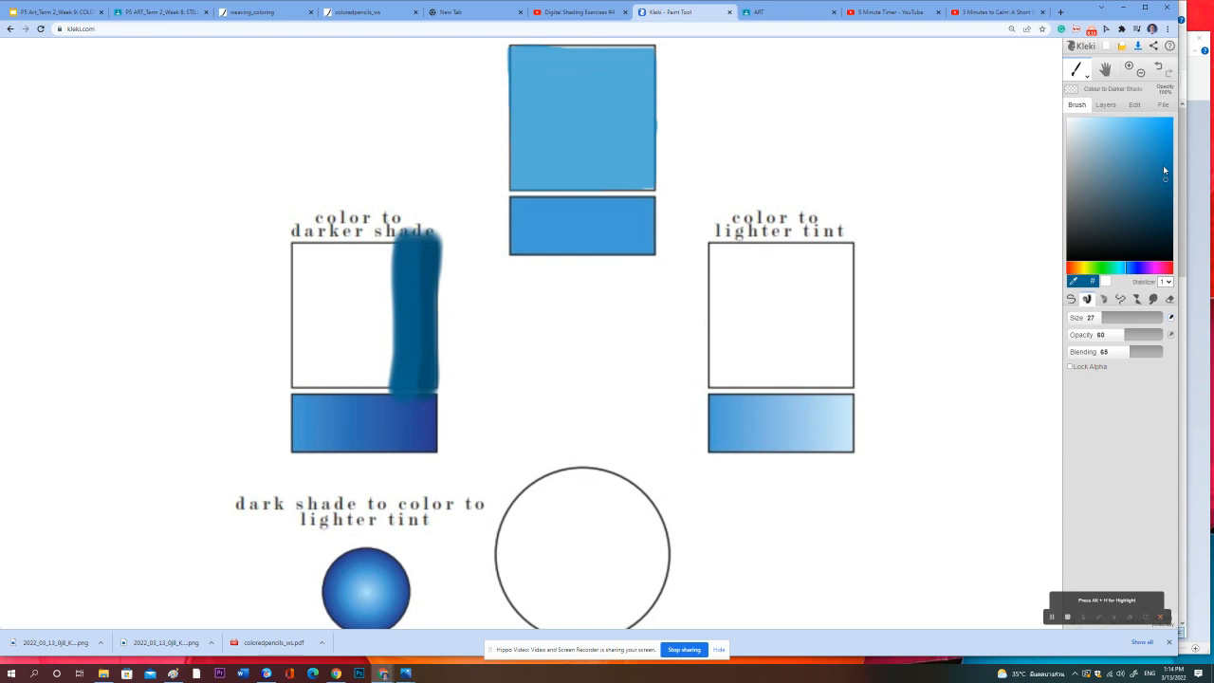
{"action": "left_click", "coordinate": [1165, 165]}
{"action": "left_click_drag", "start_coordinate": [392, 239], "coordinate": [386, 391]}
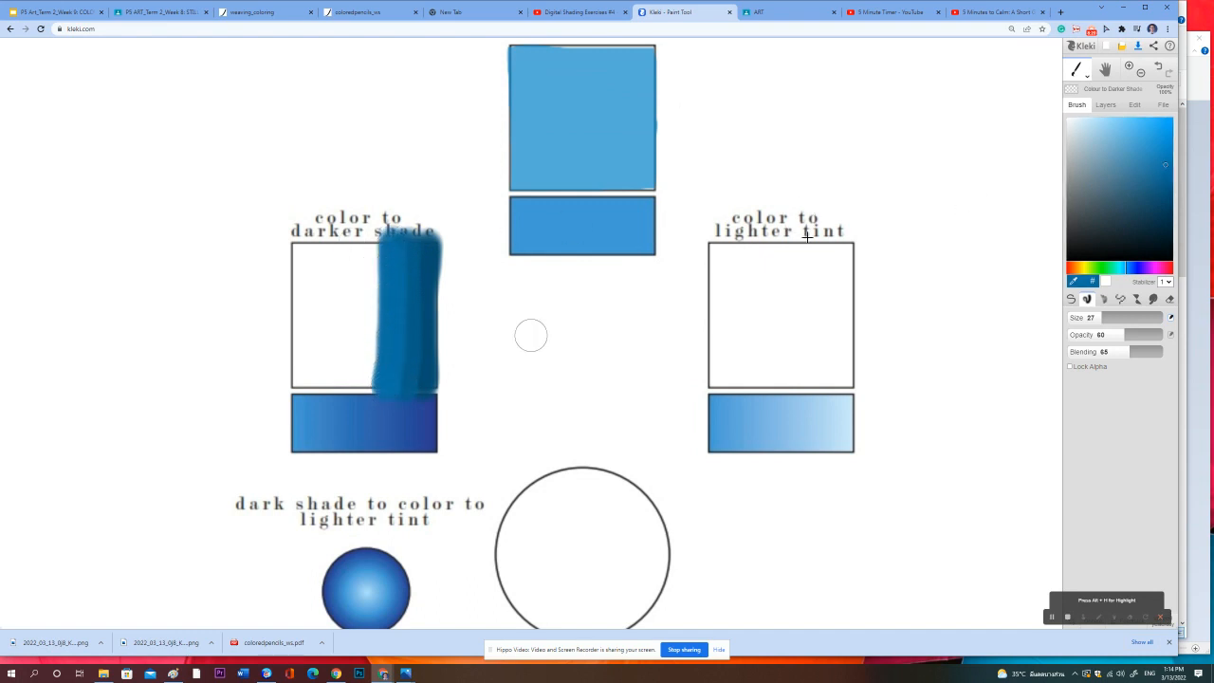
{"action": "left_click", "coordinate": [1166, 149]}
{"action": "mouse_move", "coordinate": [374, 241]}
{"action": "left_mouse_down"}
{"action": "mouse_move", "coordinate": [369, 377]}
{"action": "mouse_move", "coordinate": [357, 397]}
{"action": "left_mouse_up"}
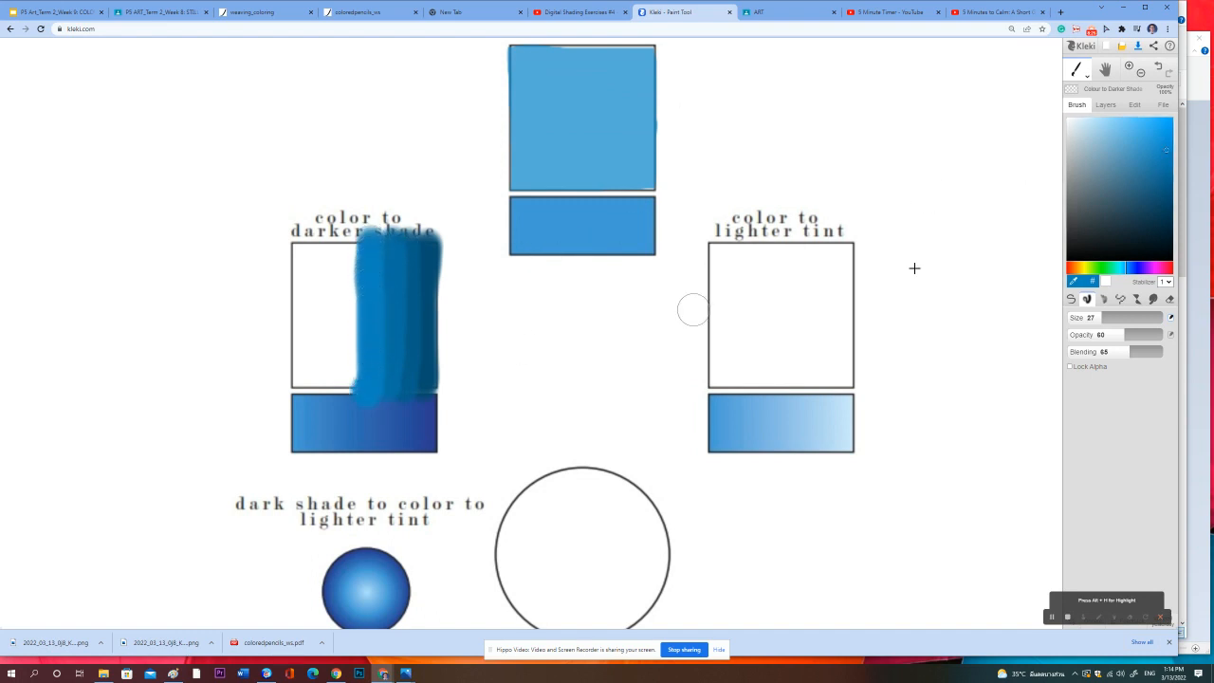
Step: Continue the darker shade gradient with progressively lighter blue bands to the square's left edge
{"action": "left_click", "coordinate": [1167, 136]}
{"action": "left_click_drag", "start_coordinate": [351, 235], "coordinate": [345, 386]}
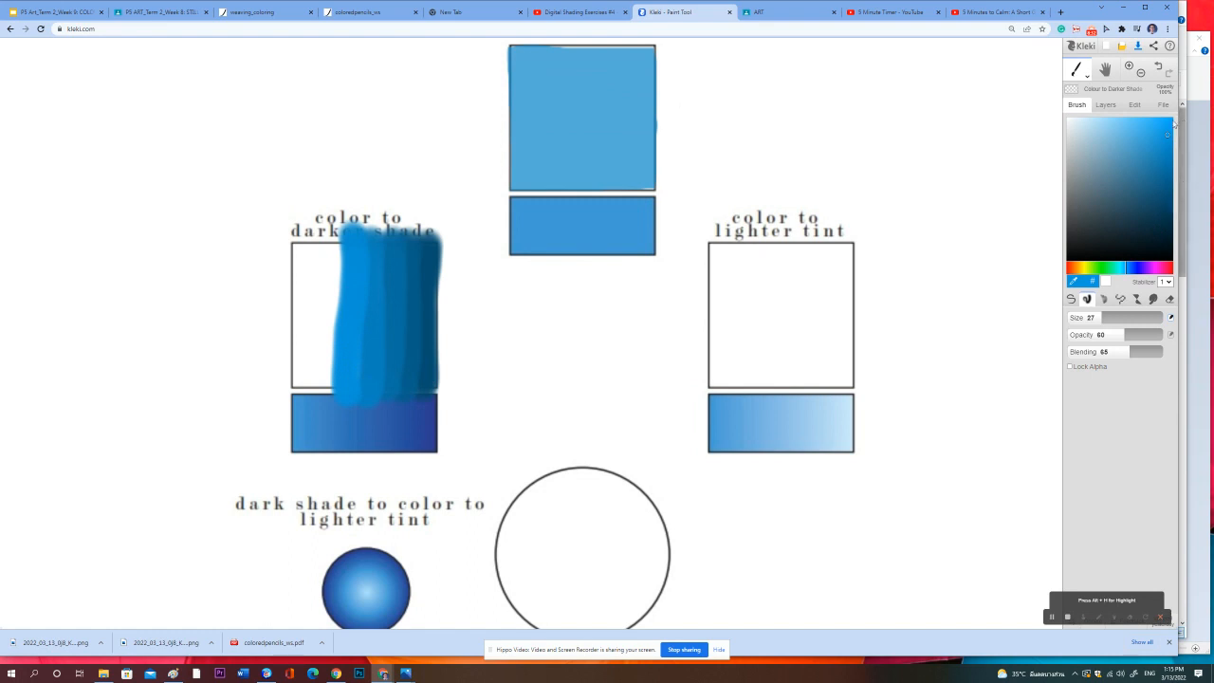
{"action": "left_click_drag", "start_coordinate": [335, 228], "coordinate": [339, 392]}
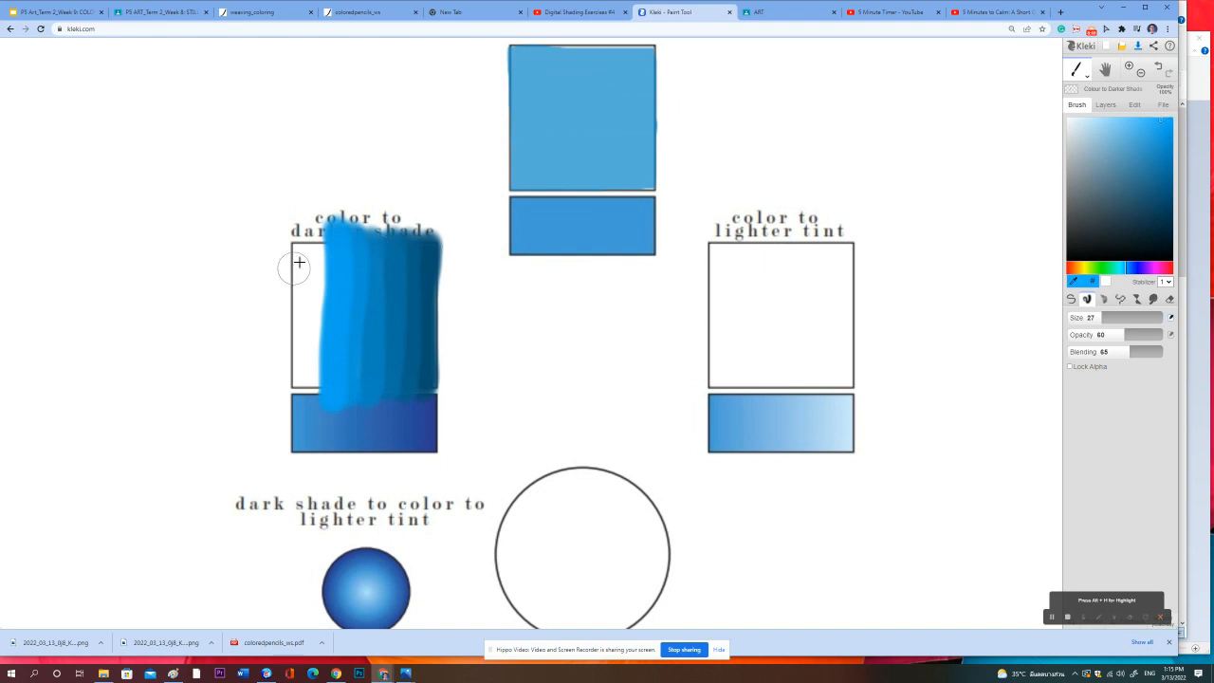
{"action": "left_click_drag", "start_coordinate": [325, 232], "coordinate": [315, 397]}
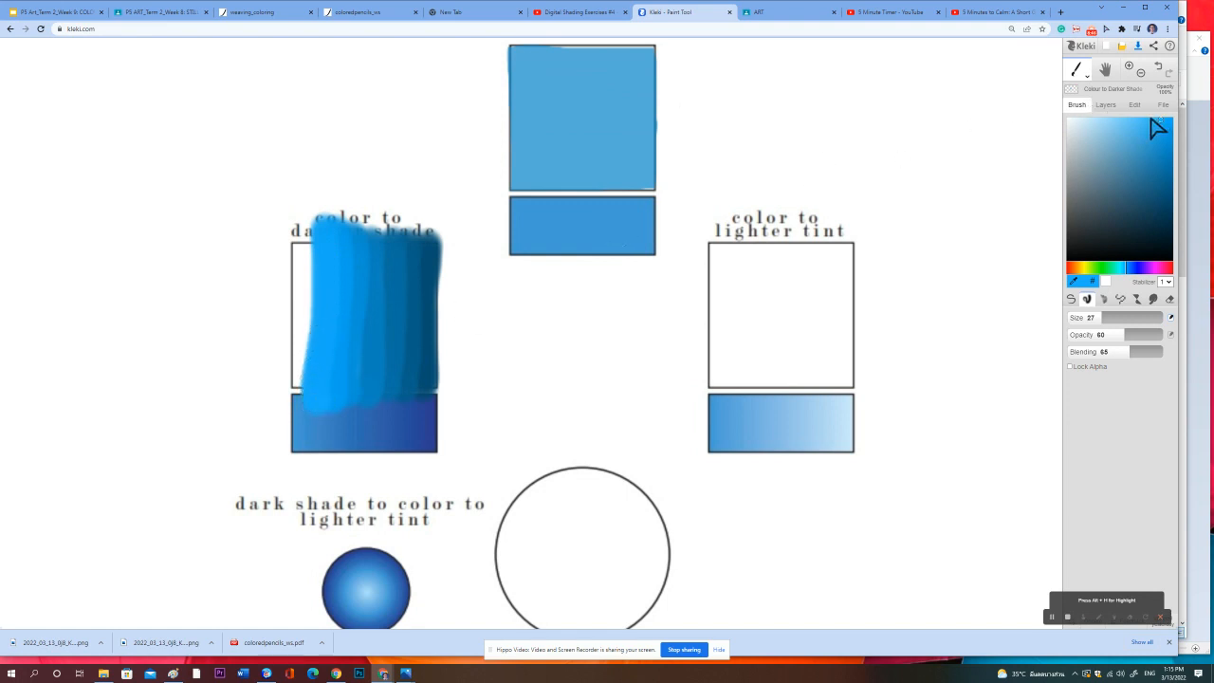
{"action": "left_click", "coordinate": [1151, 120]}
{"action": "left_click_drag", "start_coordinate": [309, 235], "coordinate": [308, 391]}
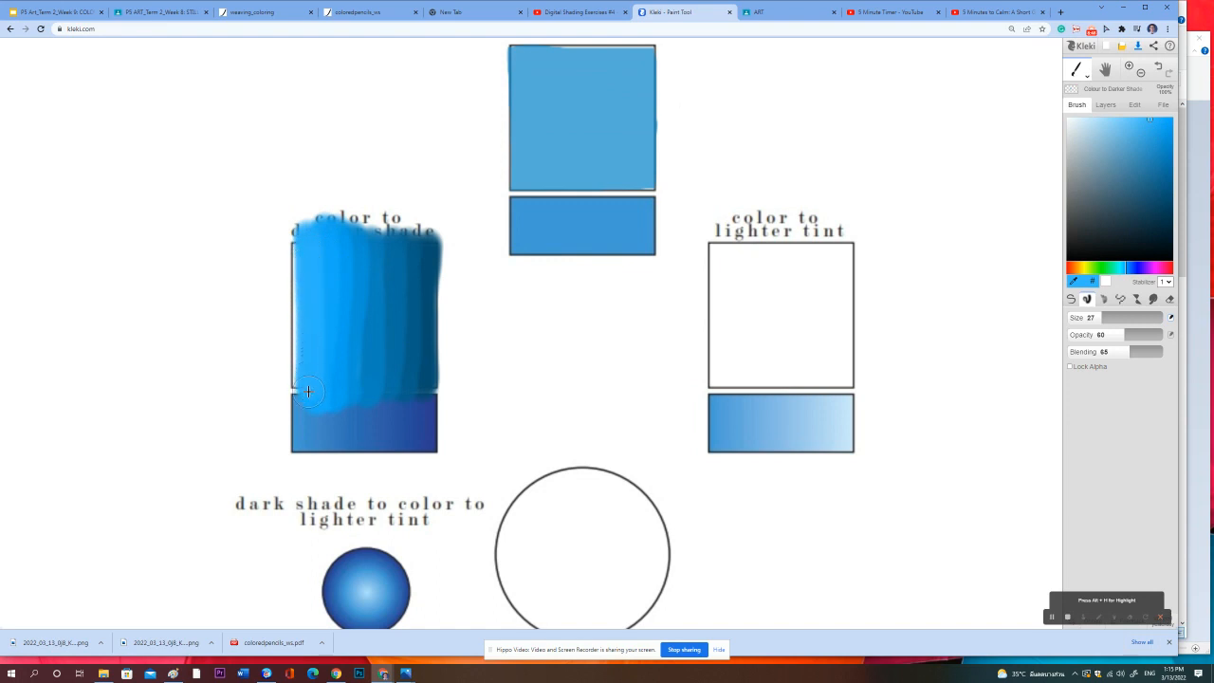
{"action": "left_click", "coordinate": [1139, 120]}
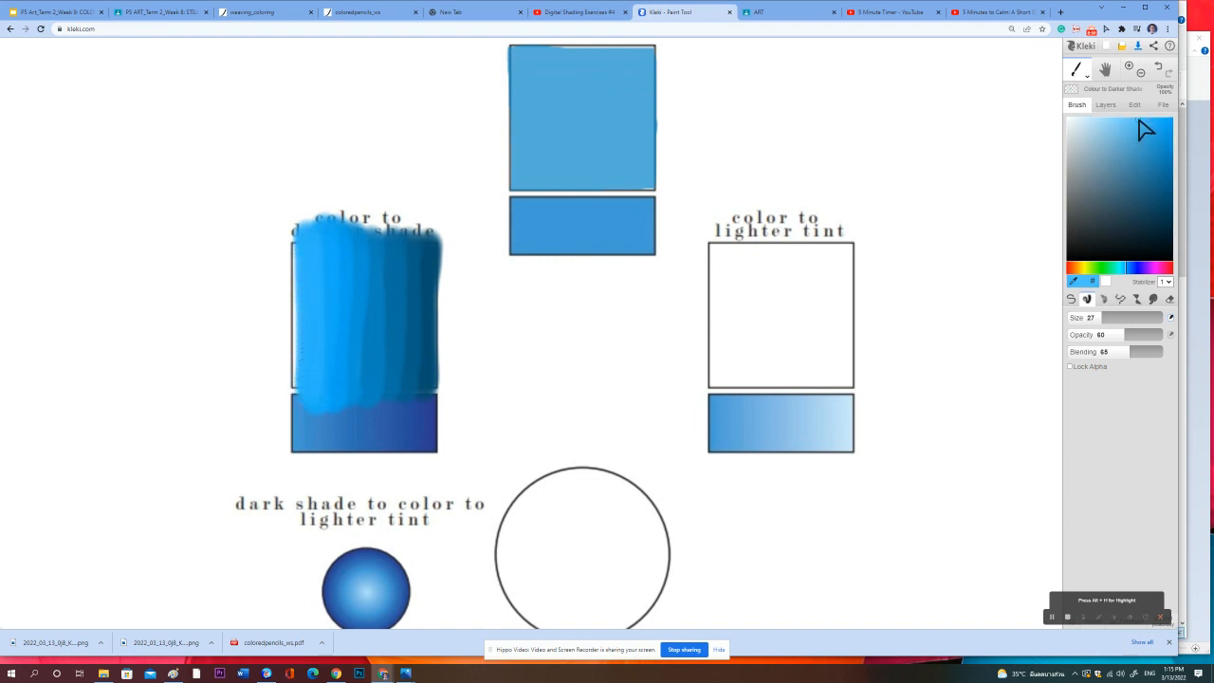
{"action": "left_click_drag", "start_coordinate": [298, 239], "coordinate": [292, 392]}
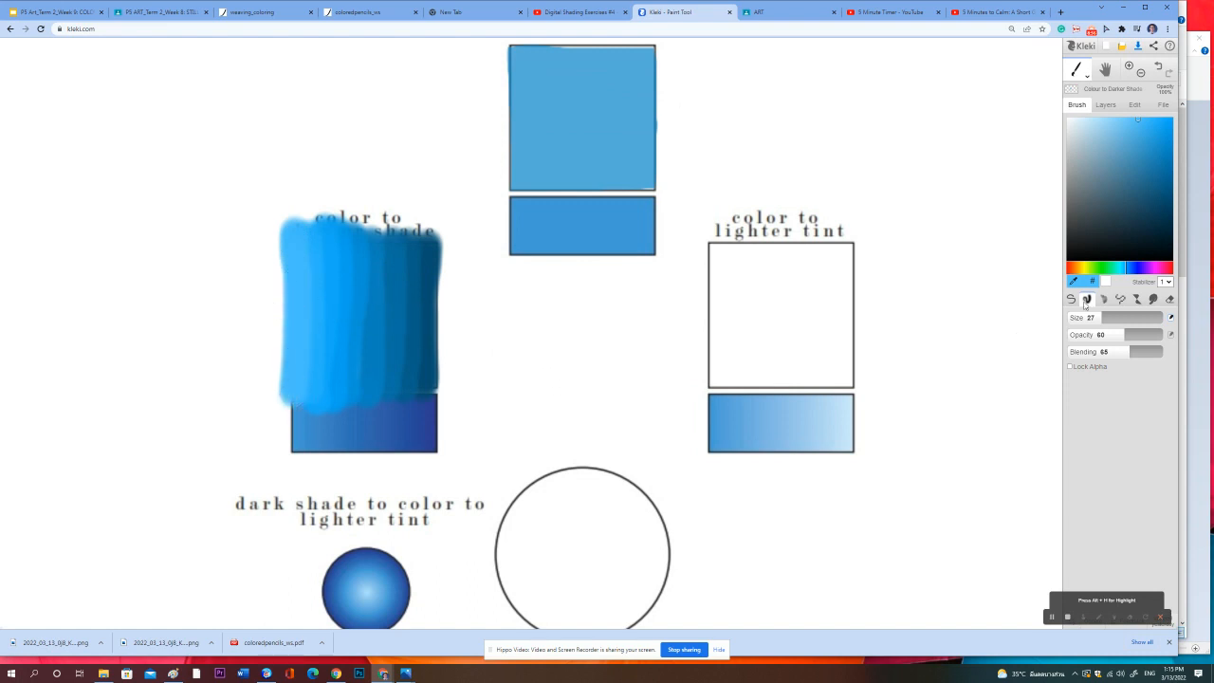
Step: Lower the Colour to Darker Shade layer's opacity to 71% and erase the paint outside its square
{"action": "left_click", "coordinate": [1108, 105]}
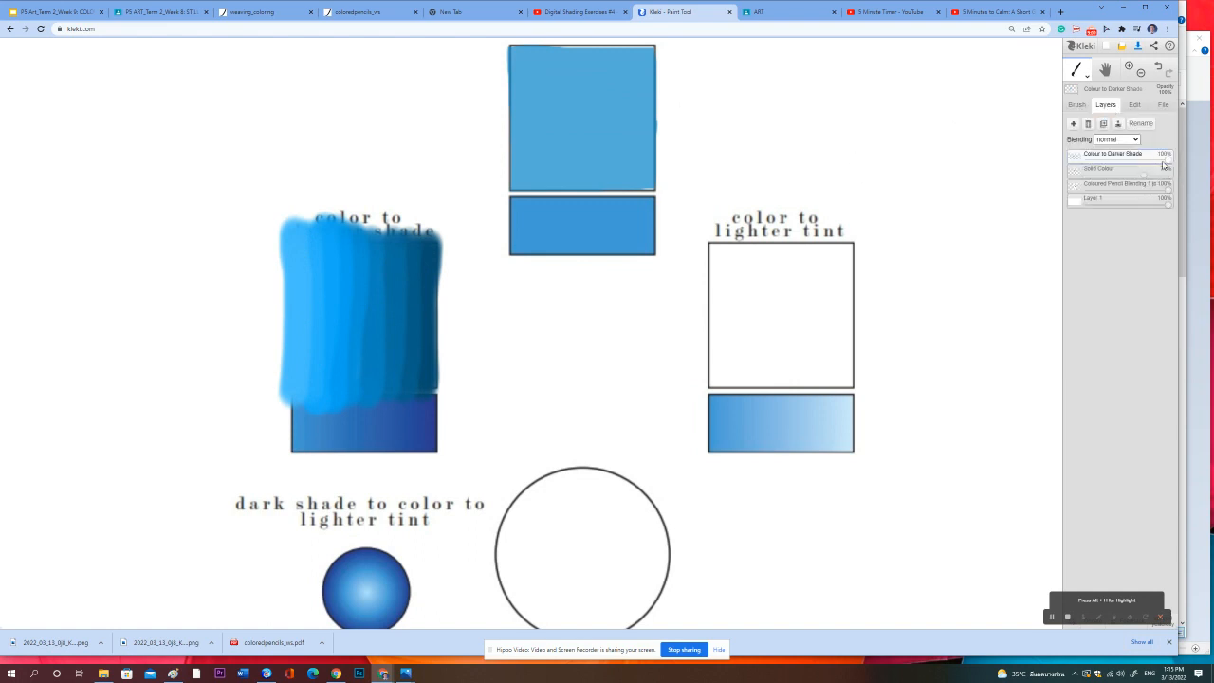
{"action": "left_click_drag", "start_coordinate": [1169, 159], "coordinate": [1147, 167]}
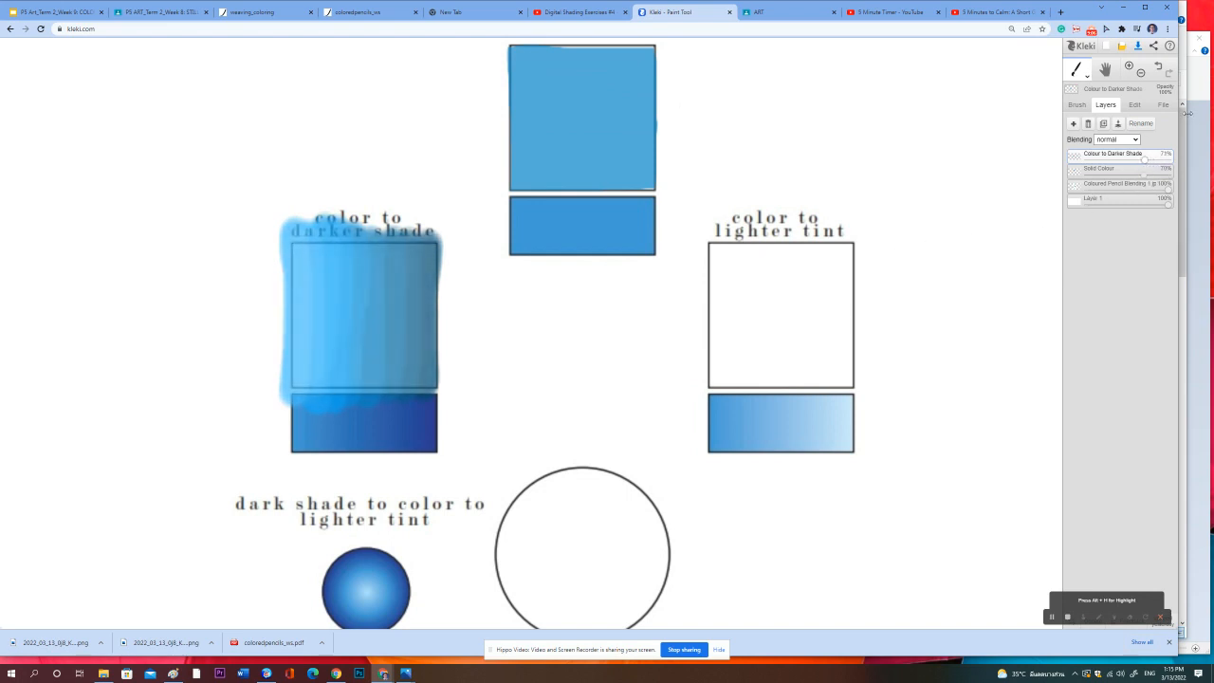
{"action": "left_click", "coordinate": [1079, 107]}
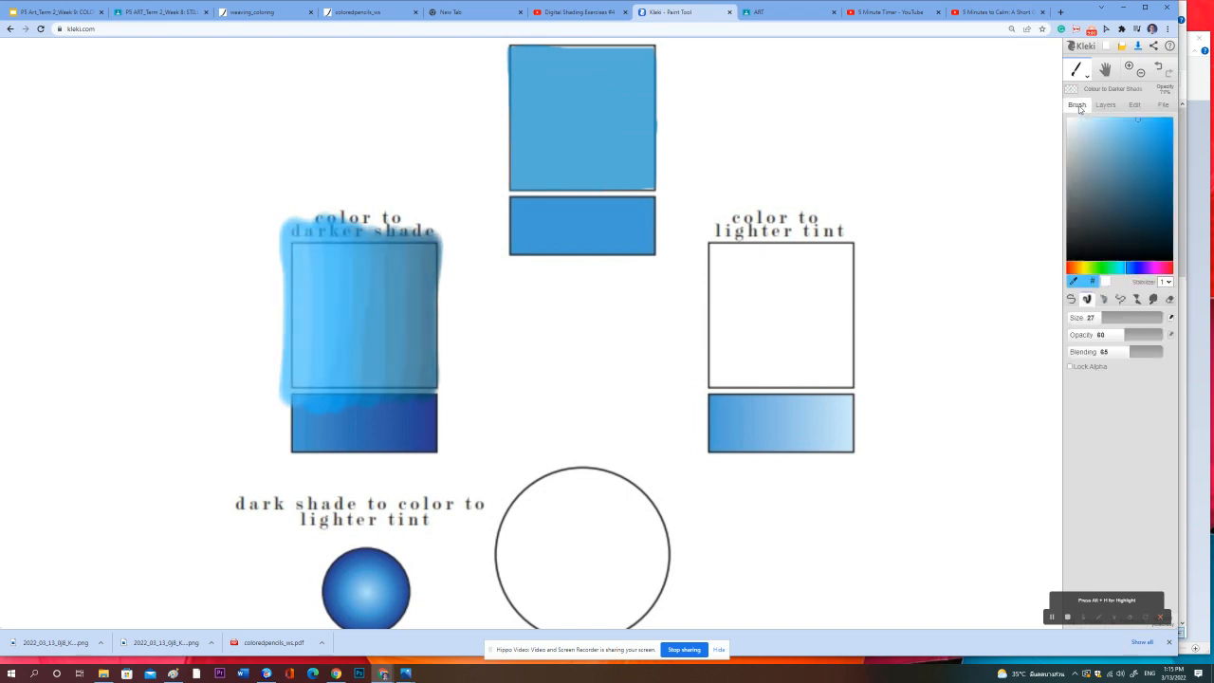
{"action": "left_click", "coordinate": [1170, 300]}
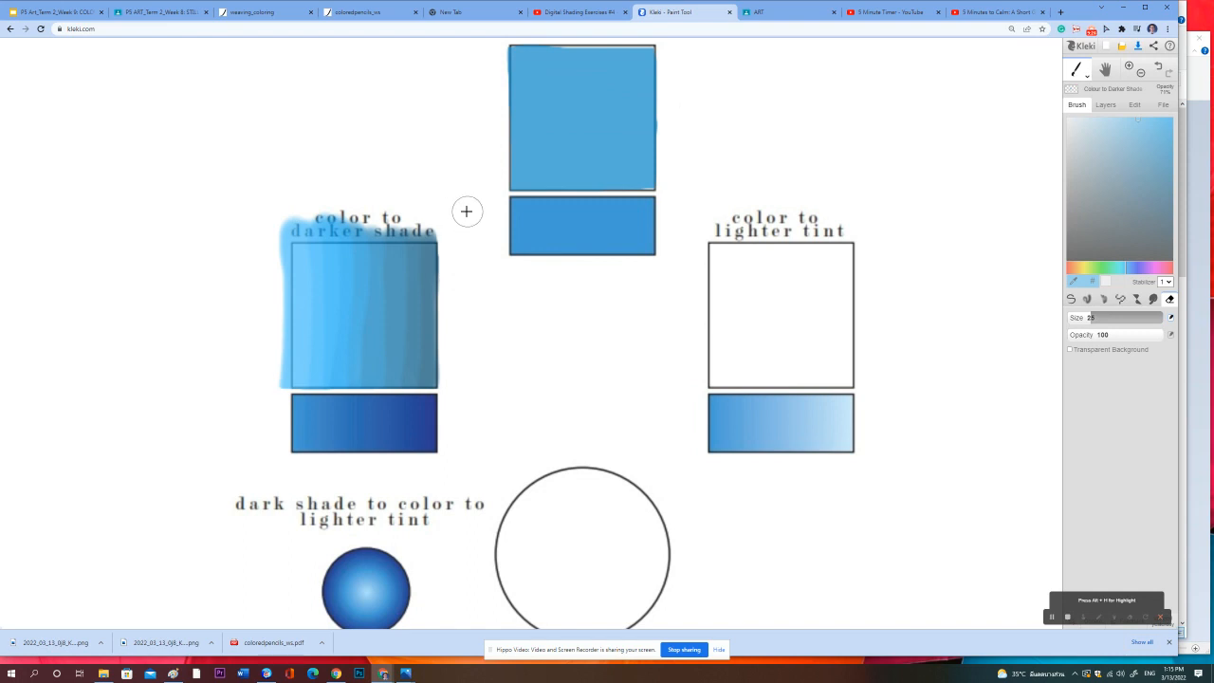
{"action": "left_click_drag", "start_coordinate": [274, 223], "coordinate": [442, 224]}
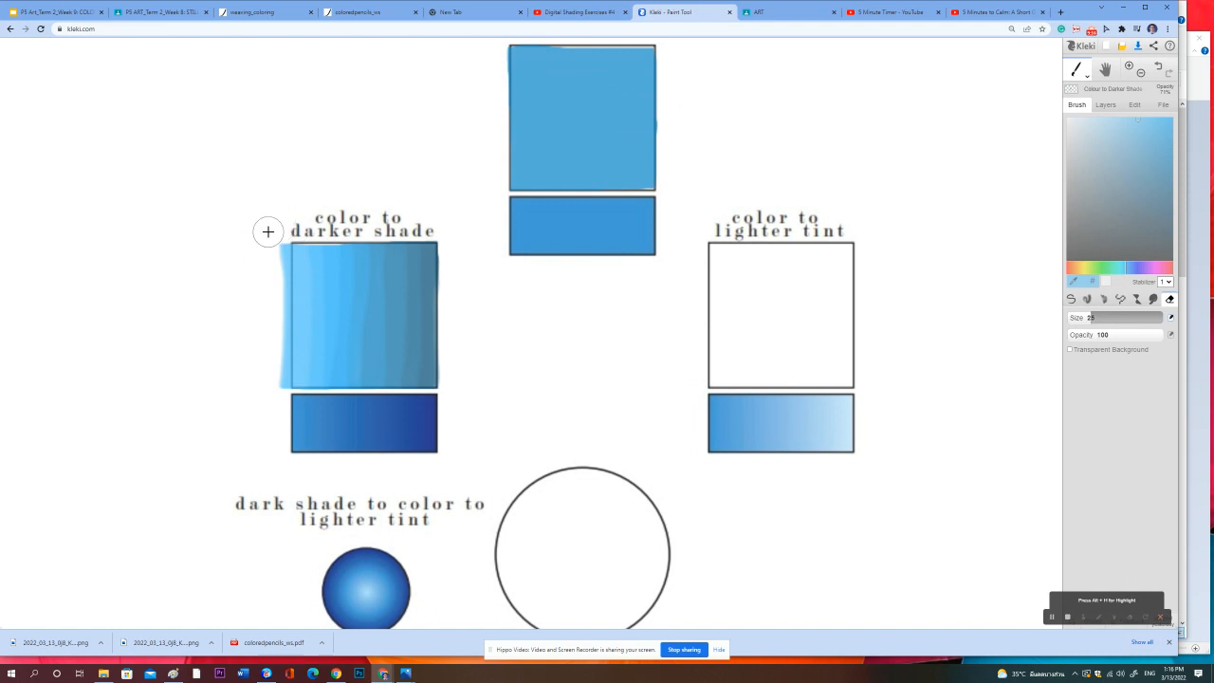
{"action": "mouse_move", "coordinate": [272, 232]}
{"action": "left_mouse_down"}
{"action": "mouse_move", "coordinate": [275, 389]}
{"action": "mouse_move", "coordinate": [272, 253]}
{"action": "mouse_move", "coordinate": [272, 345]}
{"action": "left_mouse_up"}
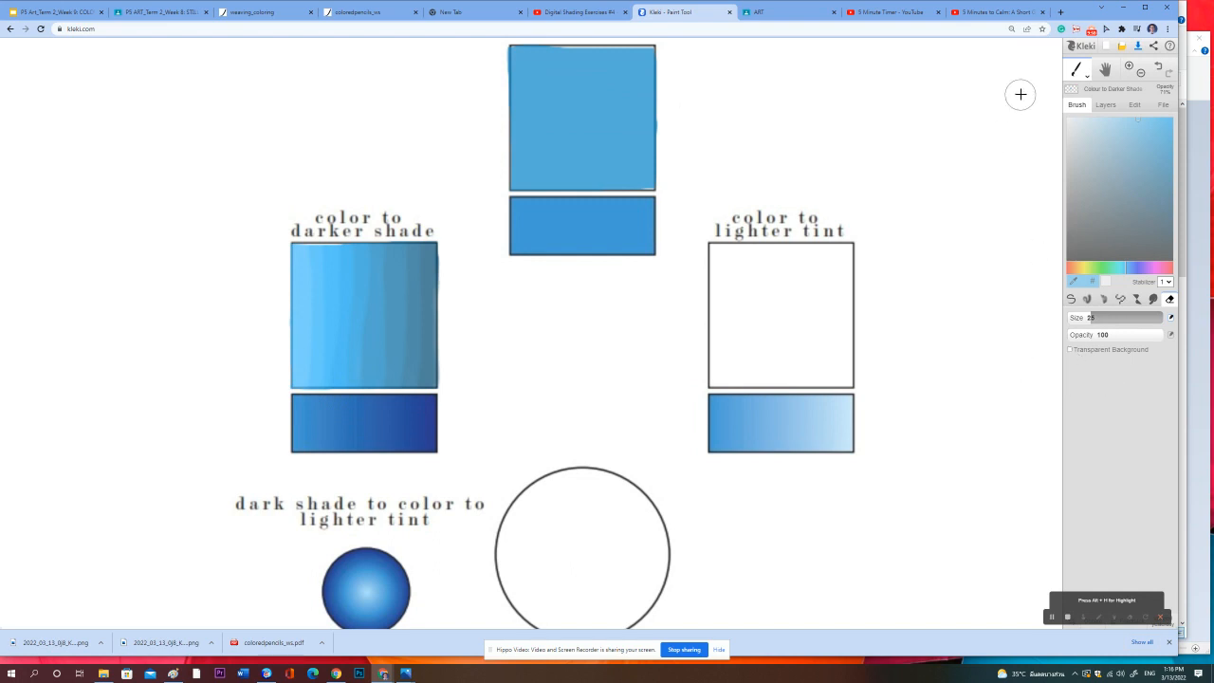
Step: Add another layer on top and name it "Colour to Lighter Tint"
{"action": "left_click", "coordinate": [1073, 282]}
{"action": "left_click", "coordinate": [1105, 105]}
{"action": "left_click", "coordinate": [1073, 123]}
{"action": "double_click", "coordinate": [1107, 157]}
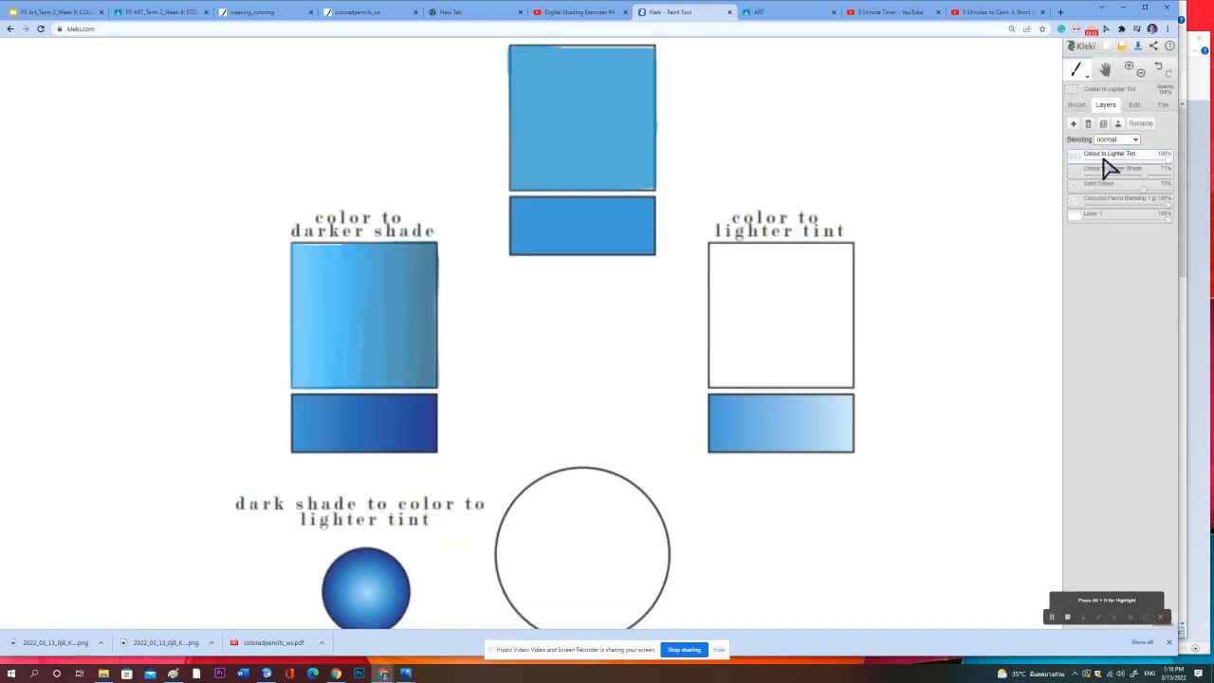
Step: With the blending brush, paint vertical bands from light blue to paler blue across the left half of the color to lighter tint square
{"action": "left_click", "coordinate": [1076, 106]}
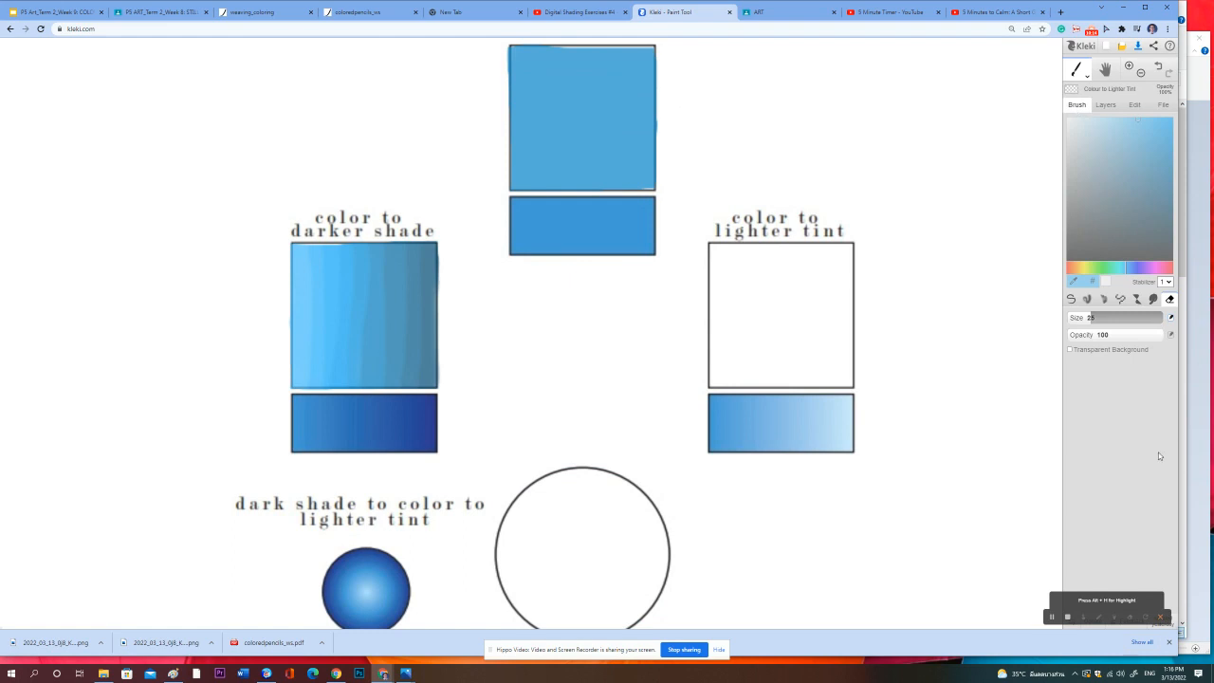
{"action": "left_click", "coordinate": [1088, 299]}
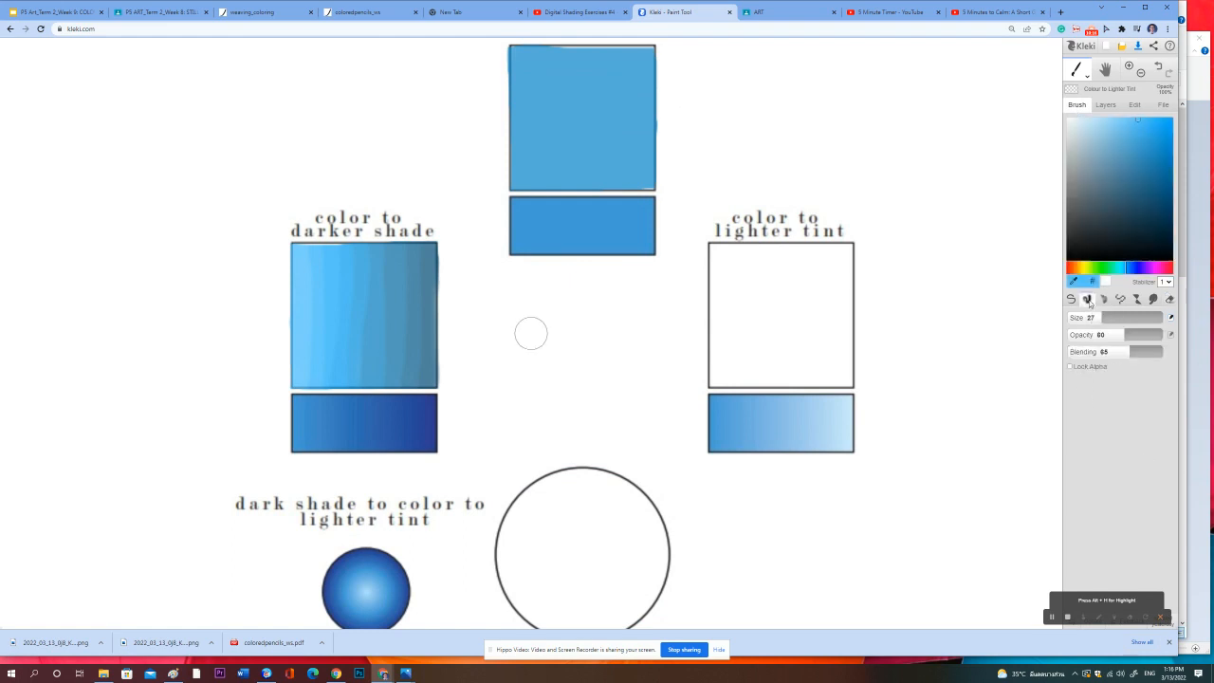
{"action": "left_click", "coordinate": [1127, 119]}
{"action": "left_click_drag", "start_coordinate": [718, 234], "coordinate": [716, 393]}
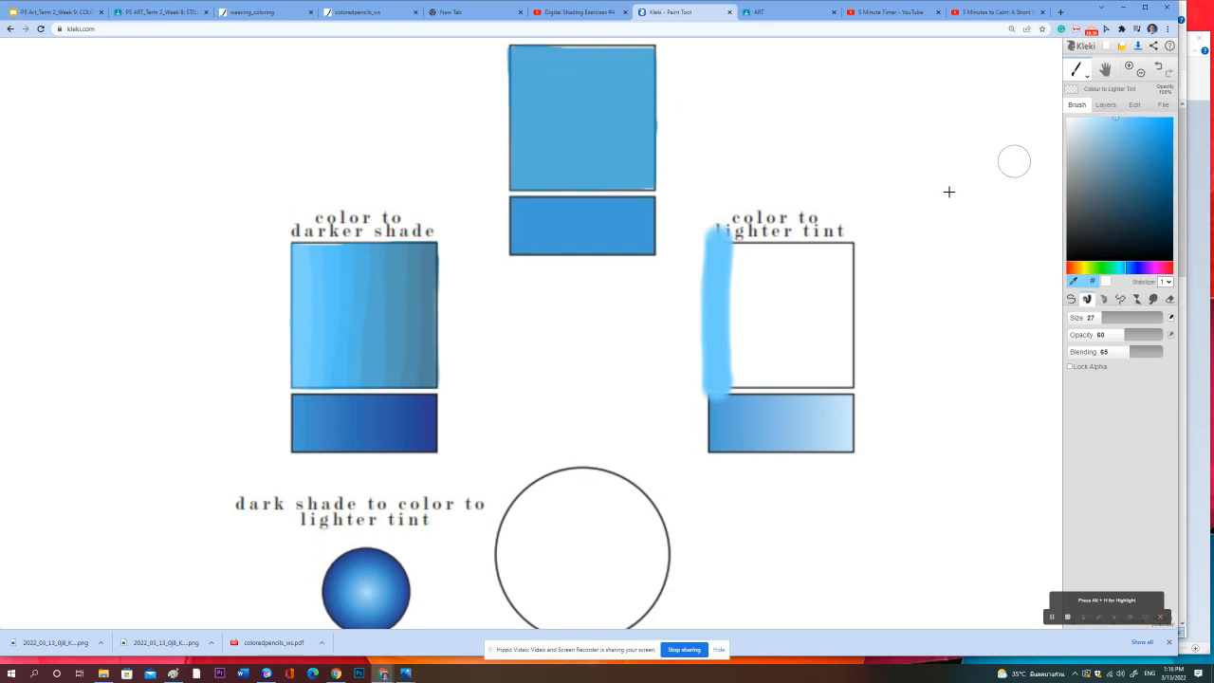
{"action": "left_click_drag", "start_coordinate": [736, 238], "coordinate": [736, 389]}
{"action": "left_click", "coordinate": [1105, 120]}
{"action": "left_click_drag", "start_coordinate": [759, 237], "coordinate": [760, 391]}
{"action": "left_click", "coordinate": [1096, 119]}
{"action": "left_click_drag", "start_coordinate": [778, 240], "coordinate": [781, 381]}
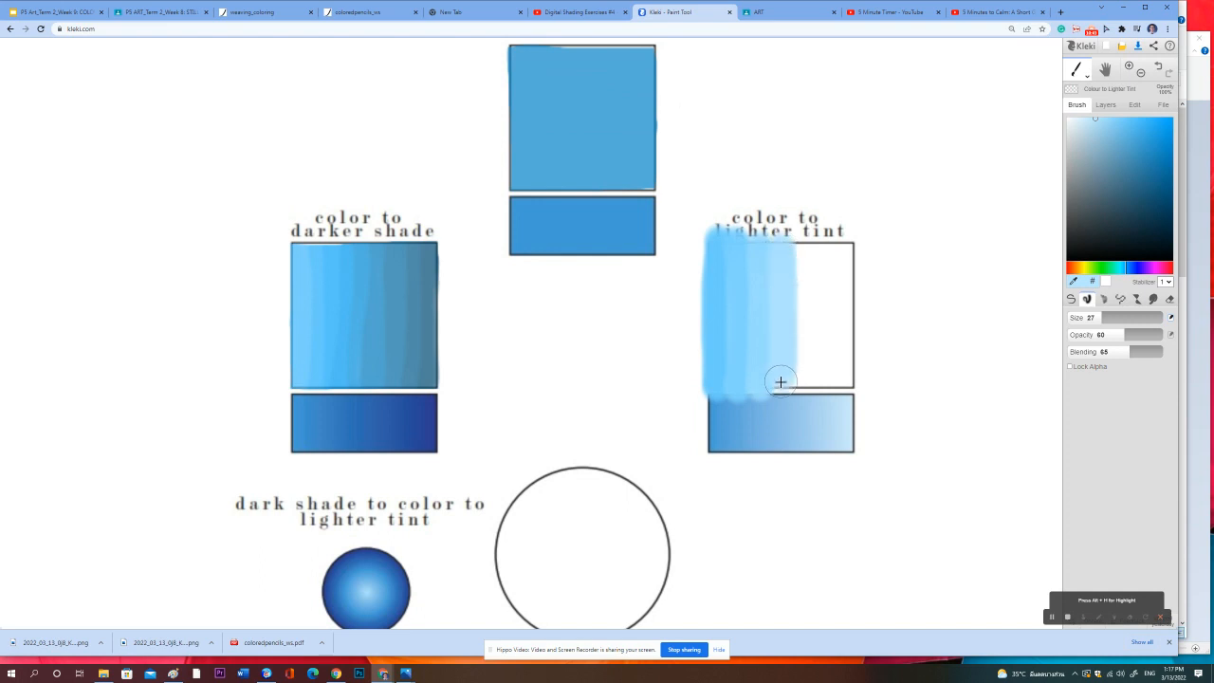
Step: Continue the lighter tint gradient with progressively paler blue bands, reaching near-white at the square's right edge
{"action": "left_click", "coordinate": [1087, 119]}
{"action": "left_click_drag", "start_coordinate": [794, 230], "coordinate": [800, 382]}
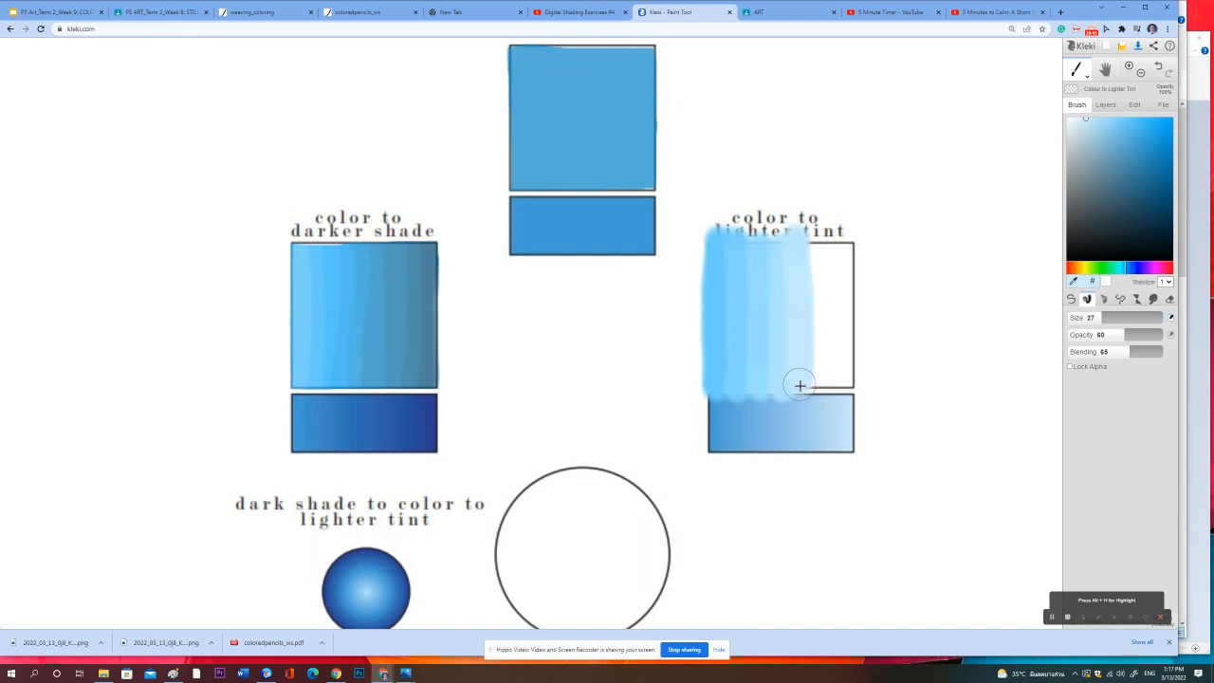
{"action": "left_click", "coordinate": [1079, 120]}
{"action": "left_click_drag", "start_coordinate": [817, 235], "coordinate": [814, 387]}
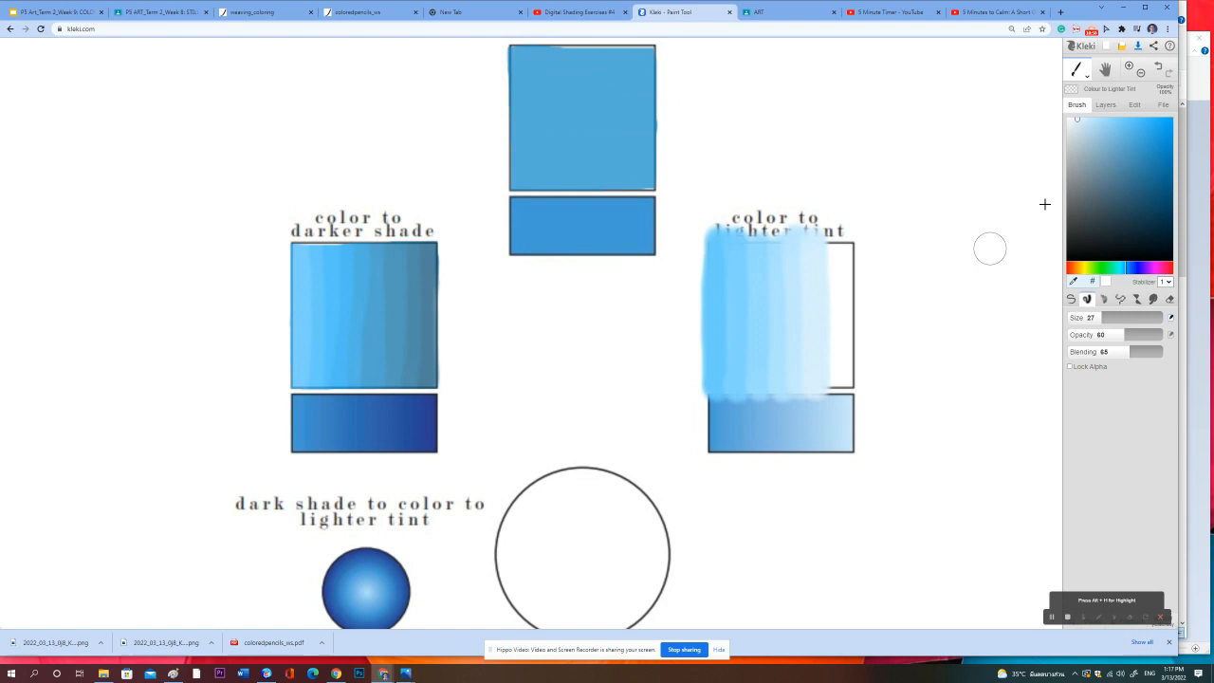
{"action": "left_click", "coordinate": [1071, 118]}
{"action": "mouse_move", "coordinate": [826, 262]}
{"action": "left_mouse_down"}
{"action": "mouse_move", "coordinate": [838, 236]}
{"action": "mouse_move", "coordinate": [836, 389]}
{"action": "left_mouse_up"}
{"action": "left_click_drag", "start_coordinate": [862, 228], "coordinate": [849, 390]}
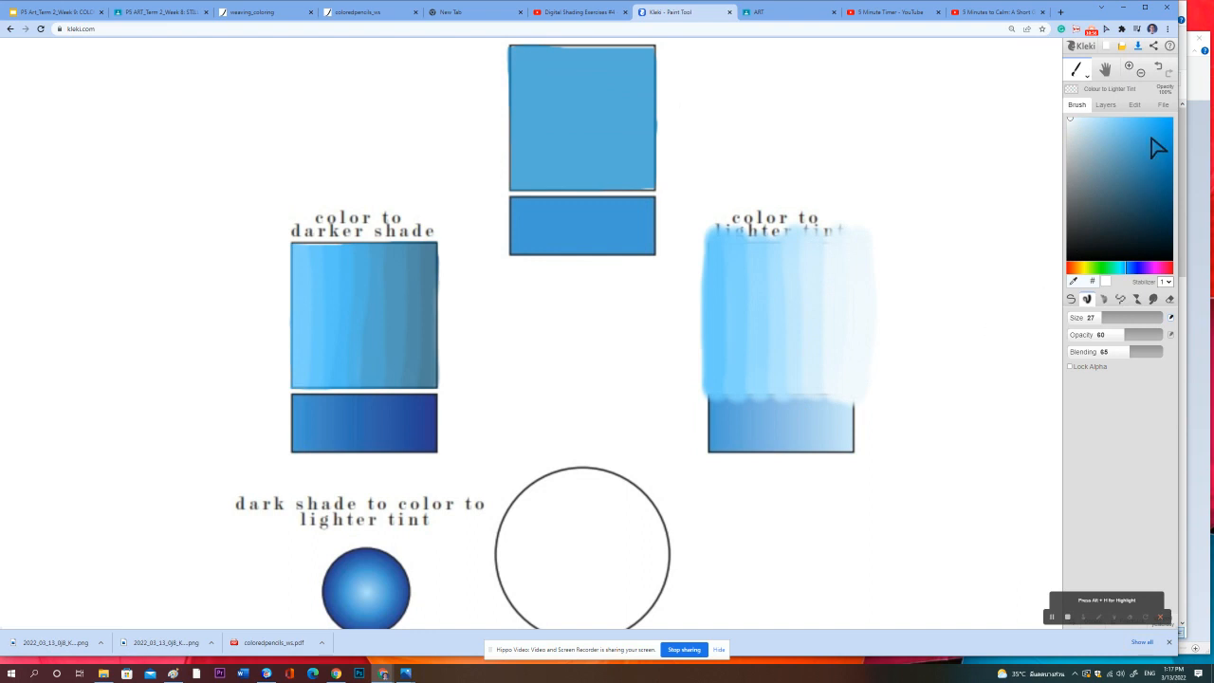
Step: Lower the Colour to Lighter Tint layer's opacity to 75% and erase the paint outside its square
{"action": "left_click", "coordinate": [1106, 104]}
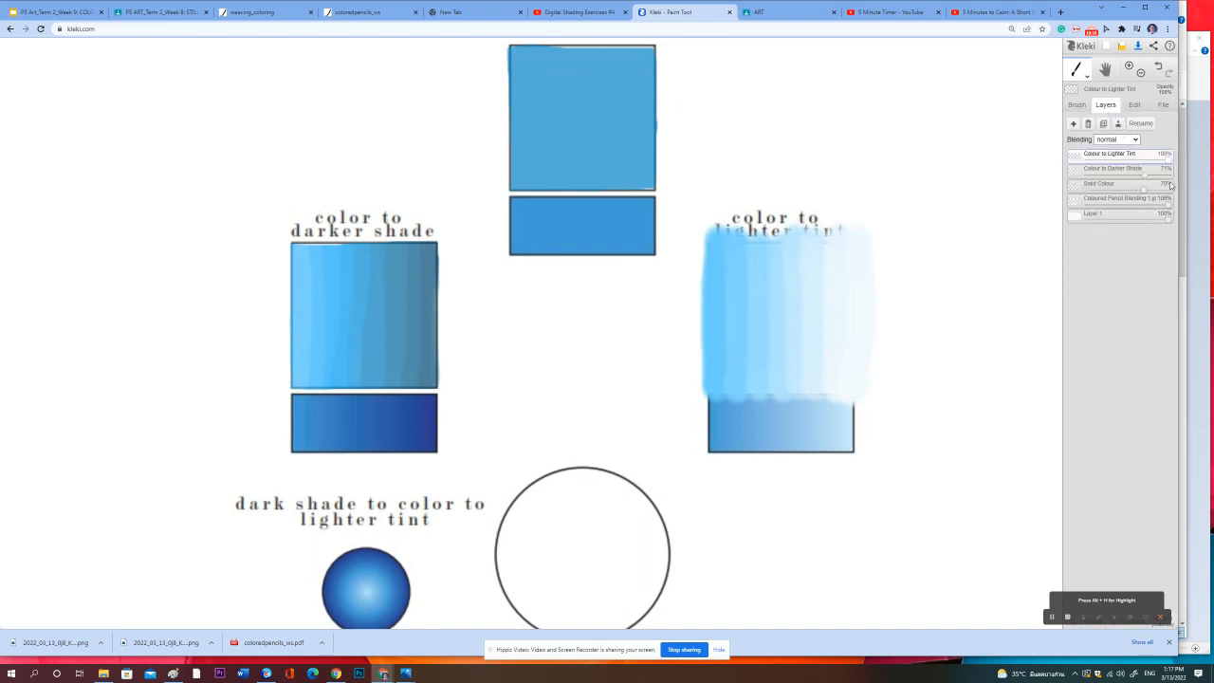
{"action": "left_click_drag", "start_coordinate": [1166, 162], "coordinate": [1148, 162]}
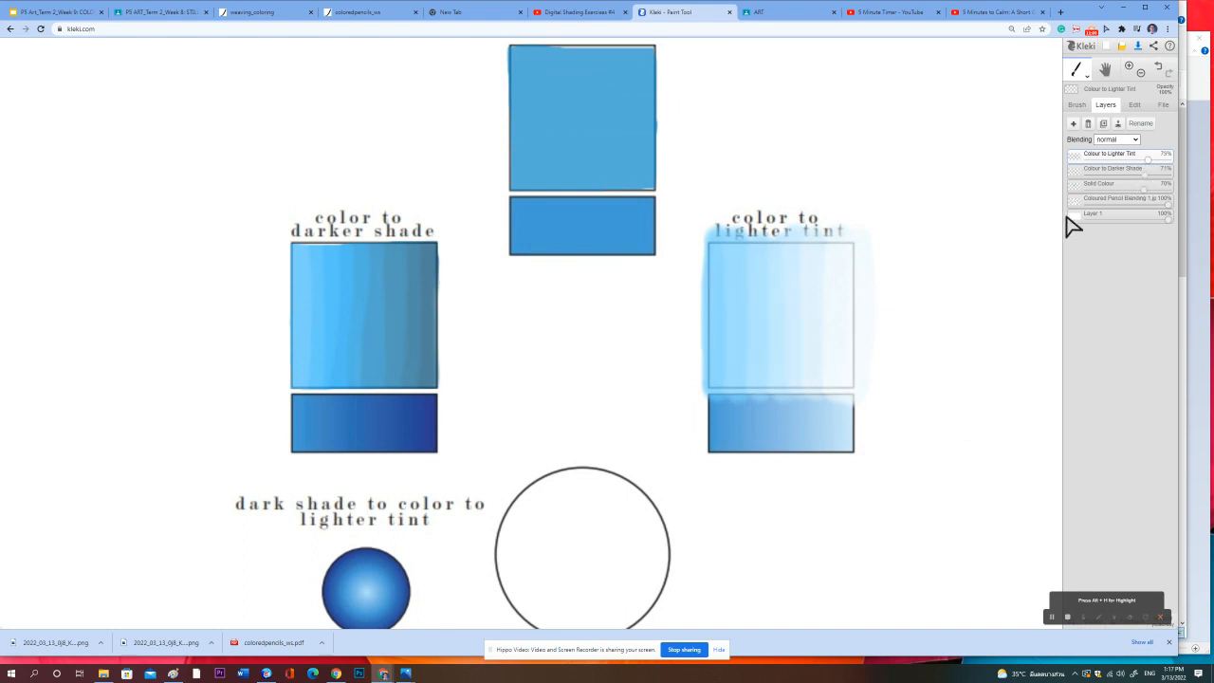
{"action": "left_click", "coordinate": [1078, 104]}
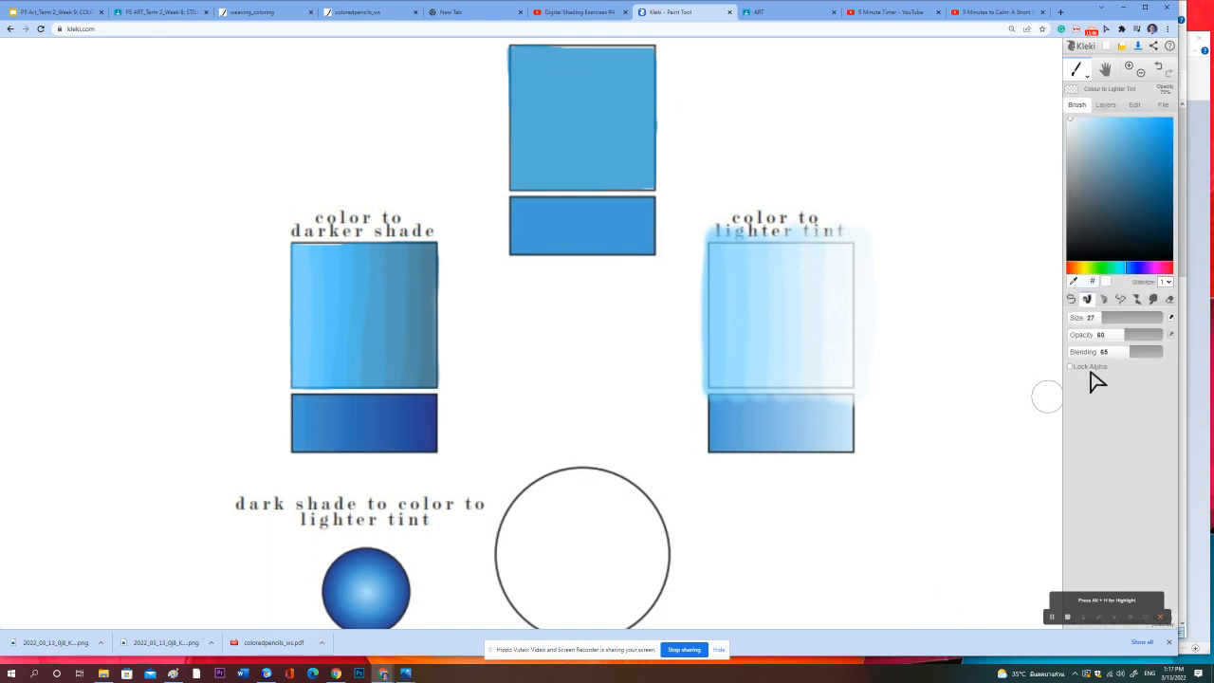
{"action": "left_click", "coordinate": [1171, 301]}
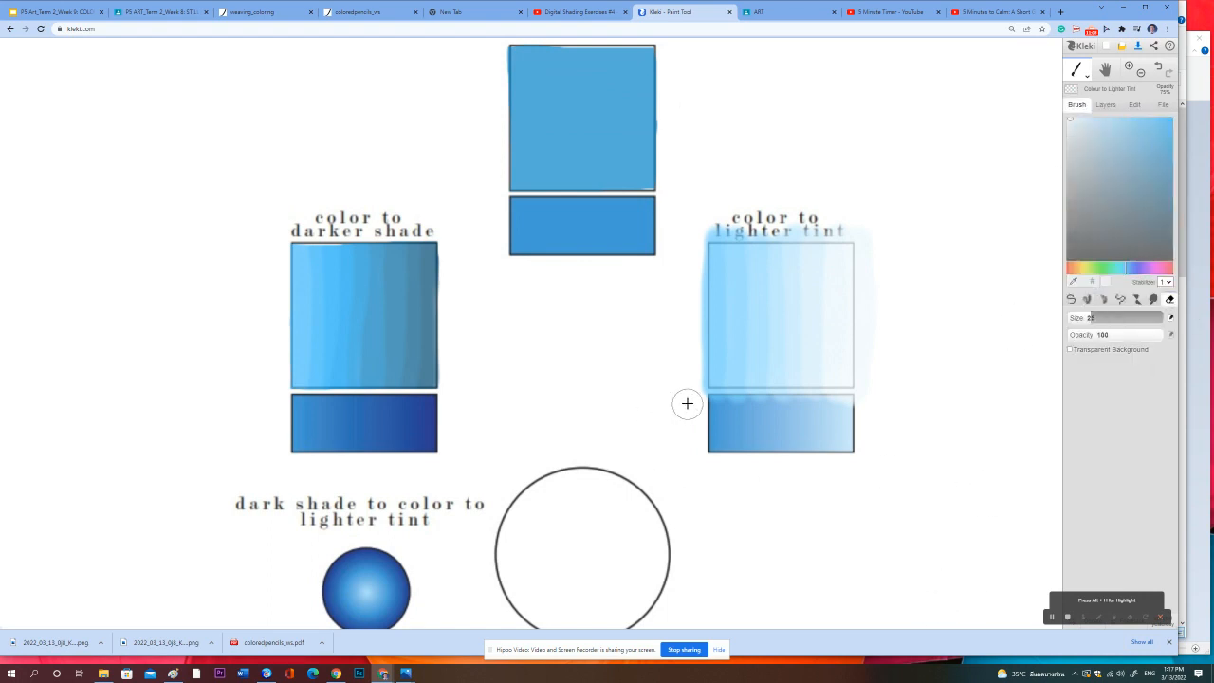
{"action": "left_click_drag", "start_coordinate": [722, 401], "coordinate": [883, 402]}
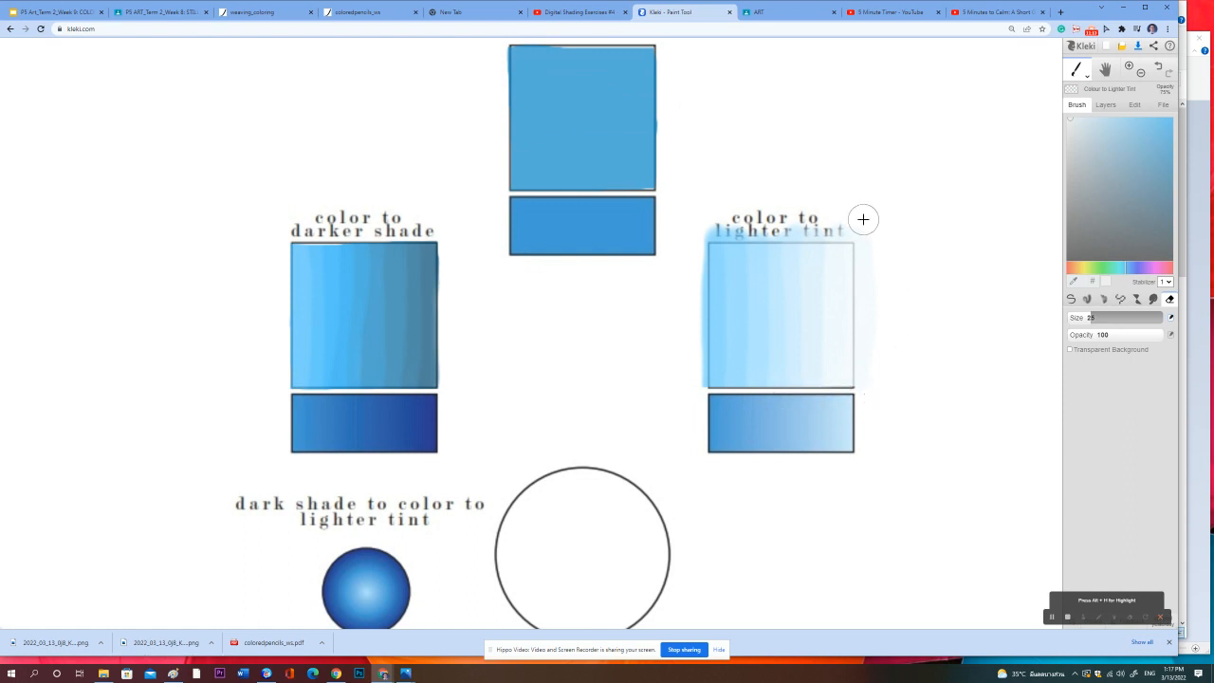
{"action": "left_click_drag", "start_coordinate": [866, 246], "coordinate": [869, 369]}
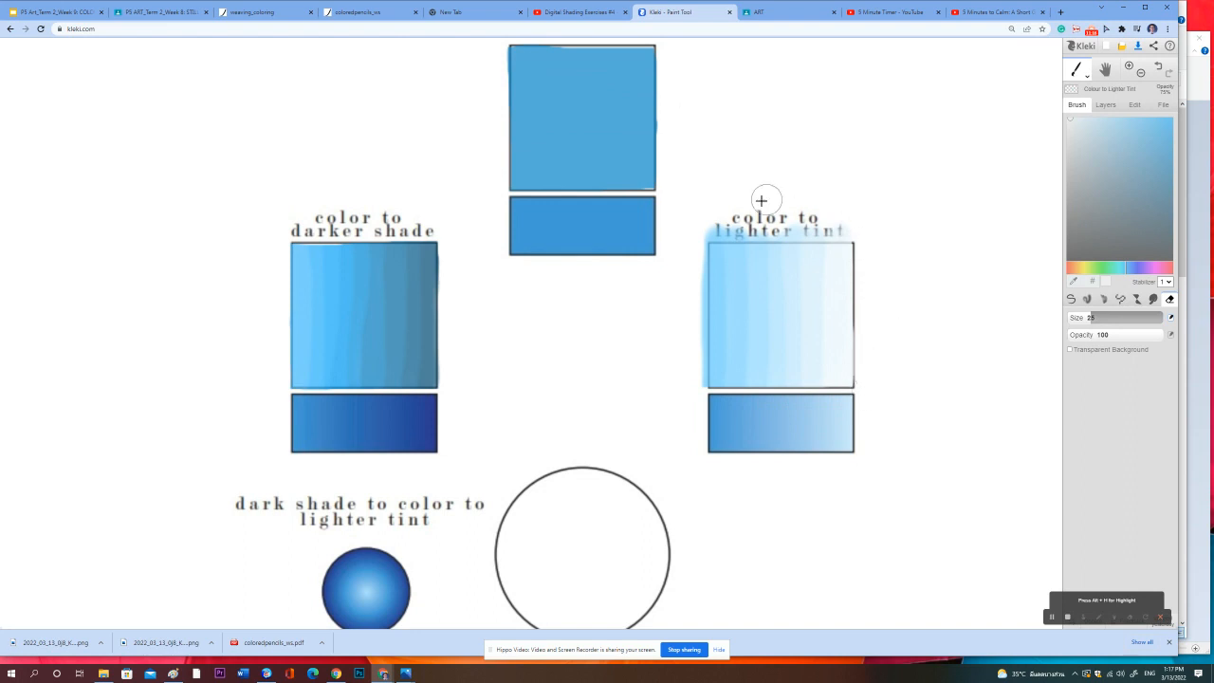
{"action": "left_click_drag", "start_coordinate": [709, 225], "coordinate": [875, 226]}
{"action": "left_click_drag", "start_coordinate": [695, 232], "coordinate": [694, 411]}
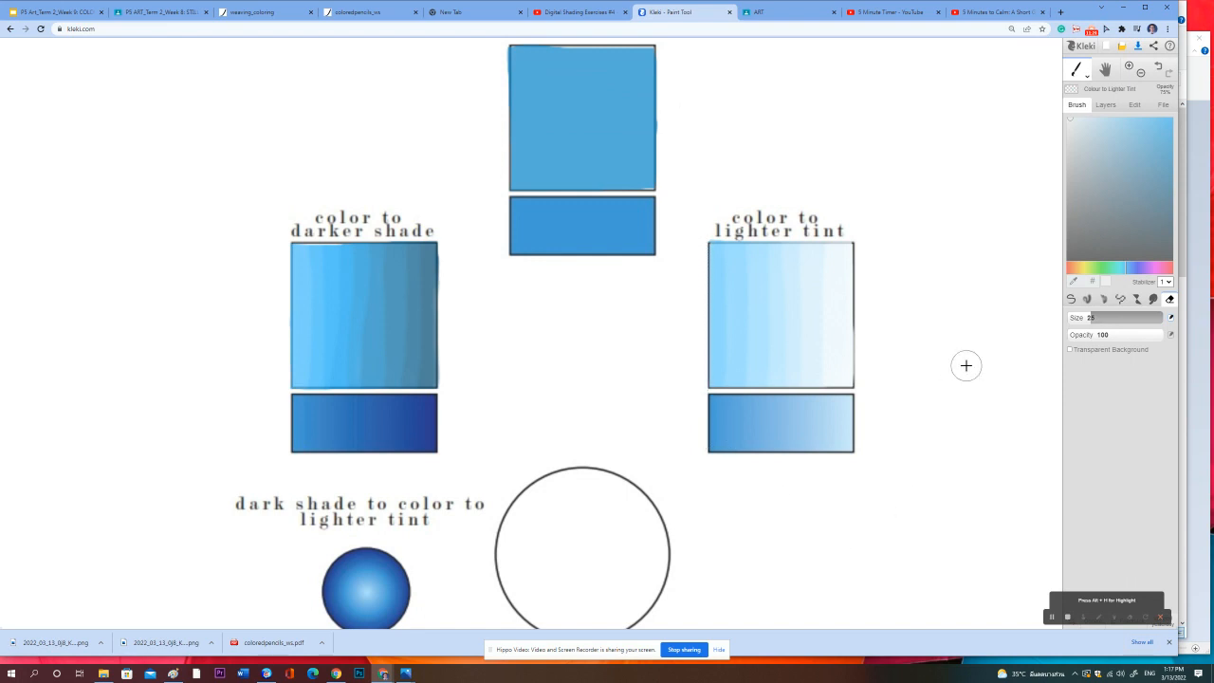
Step: Set the opacity of the Colour to Lighter Tint, Colour to Darker Shade and Solid Colour layers to 100%
{"action": "left_click", "coordinate": [1107, 106]}
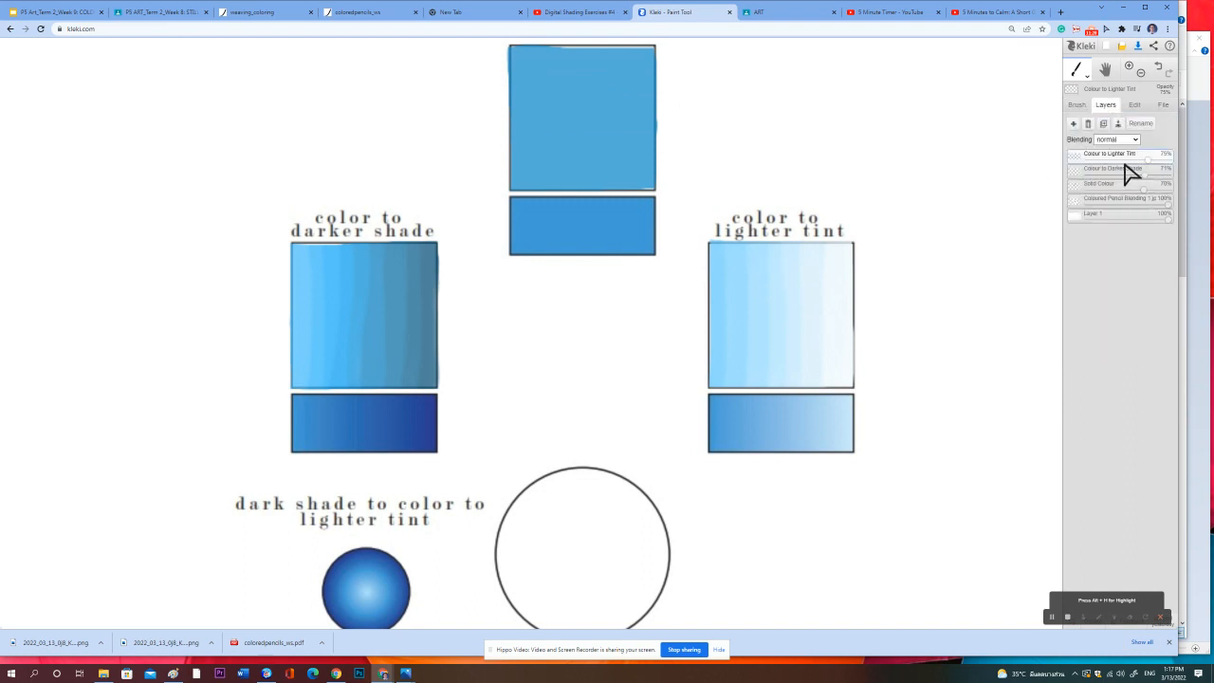
{"action": "left_click_drag", "start_coordinate": [1151, 161], "coordinate": [1187, 167]}
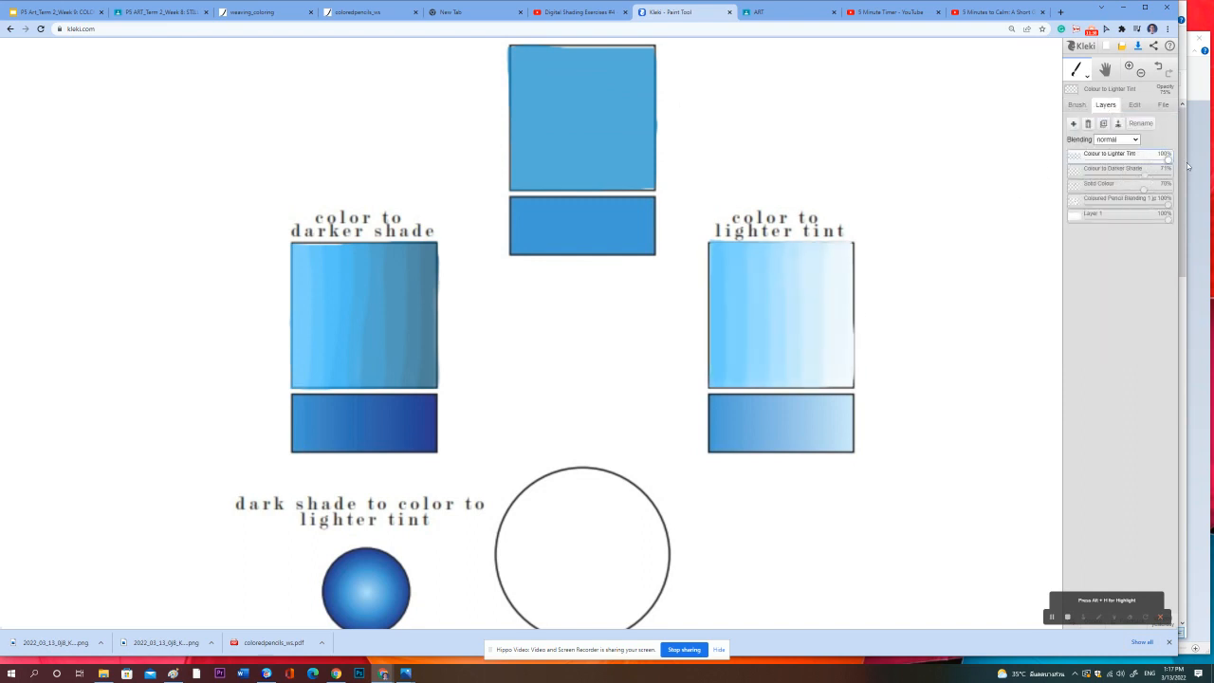
{"action": "left_click", "coordinate": [1121, 175]}
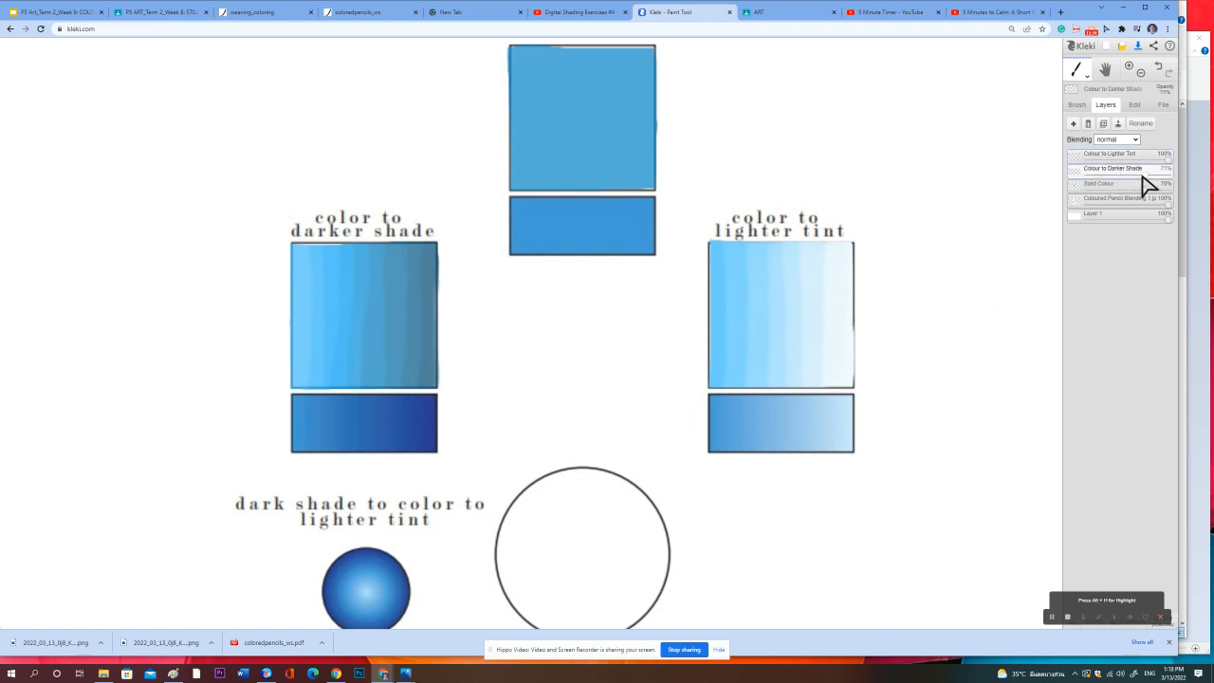
{"action": "left_click_drag", "start_coordinate": [1149, 180], "coordinate": [1180, 177]}
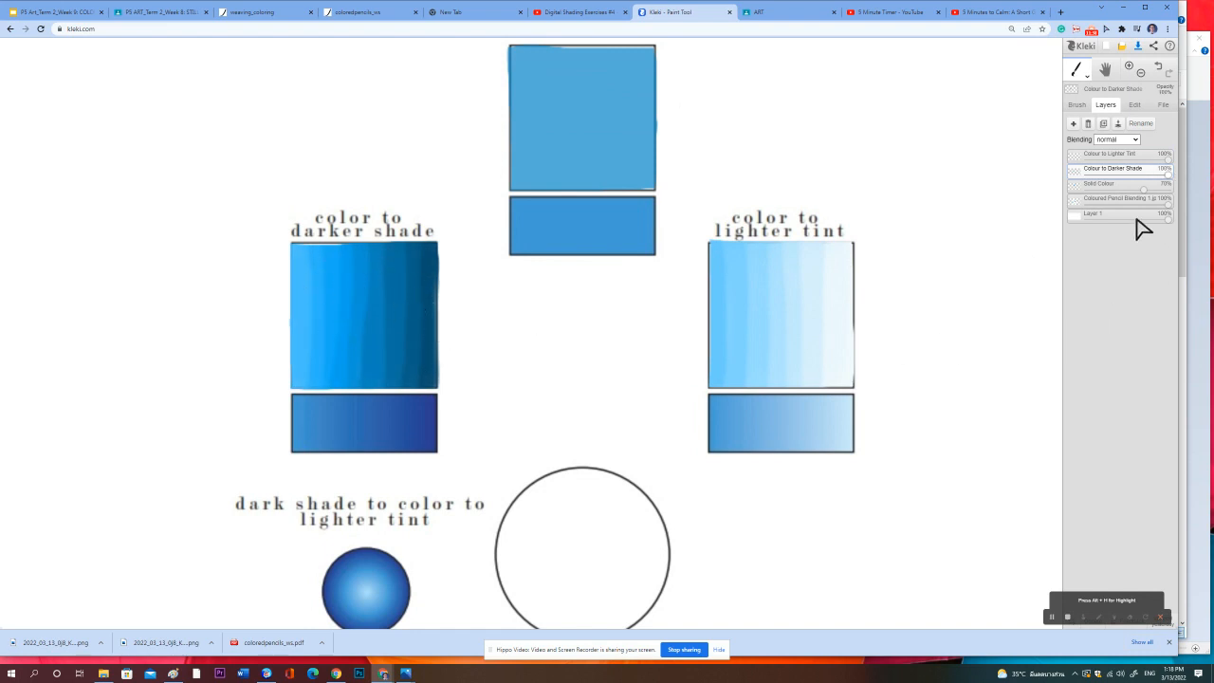
{"action": "left_click", "coordinate": [1130, 187]}
{"action": "left_click_drag", "start_coordinate": [1146, 190], "coordinate": [1187, 195]}
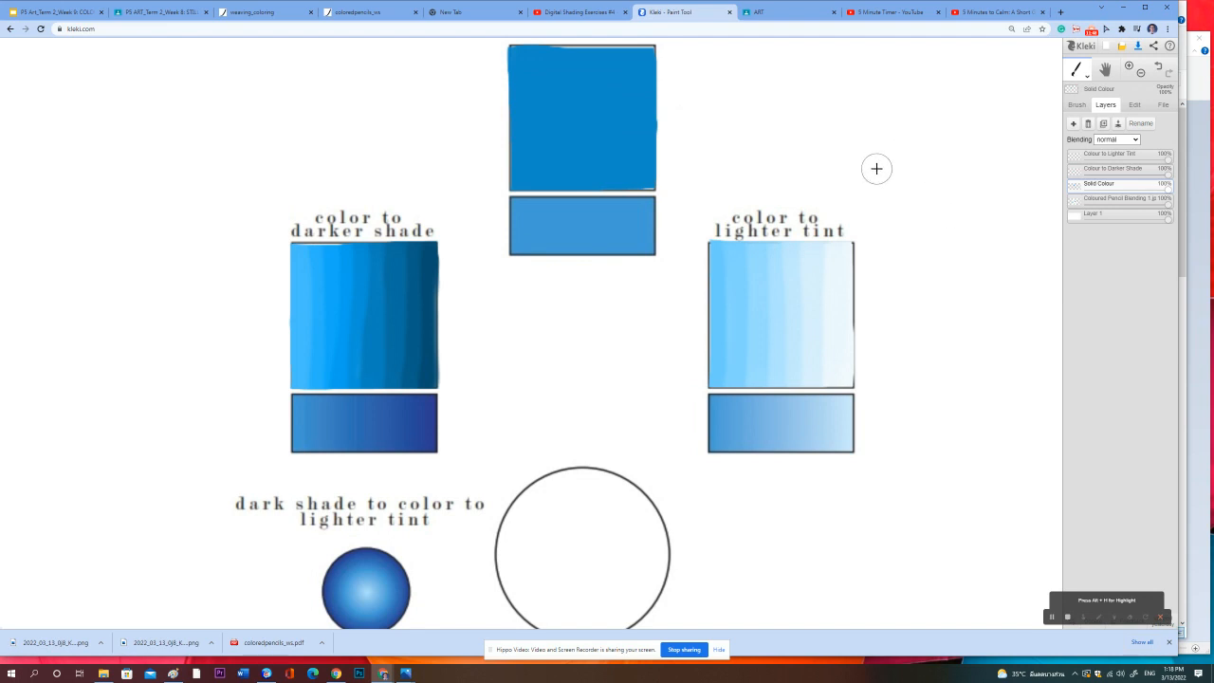
Step: Add a new layer for the dark shade to lighter tint circle and move it above all other layers
{"action": "scroll", "coordinate": [877, 169], "scroll_direction": "down", "scroll_amount": 2}
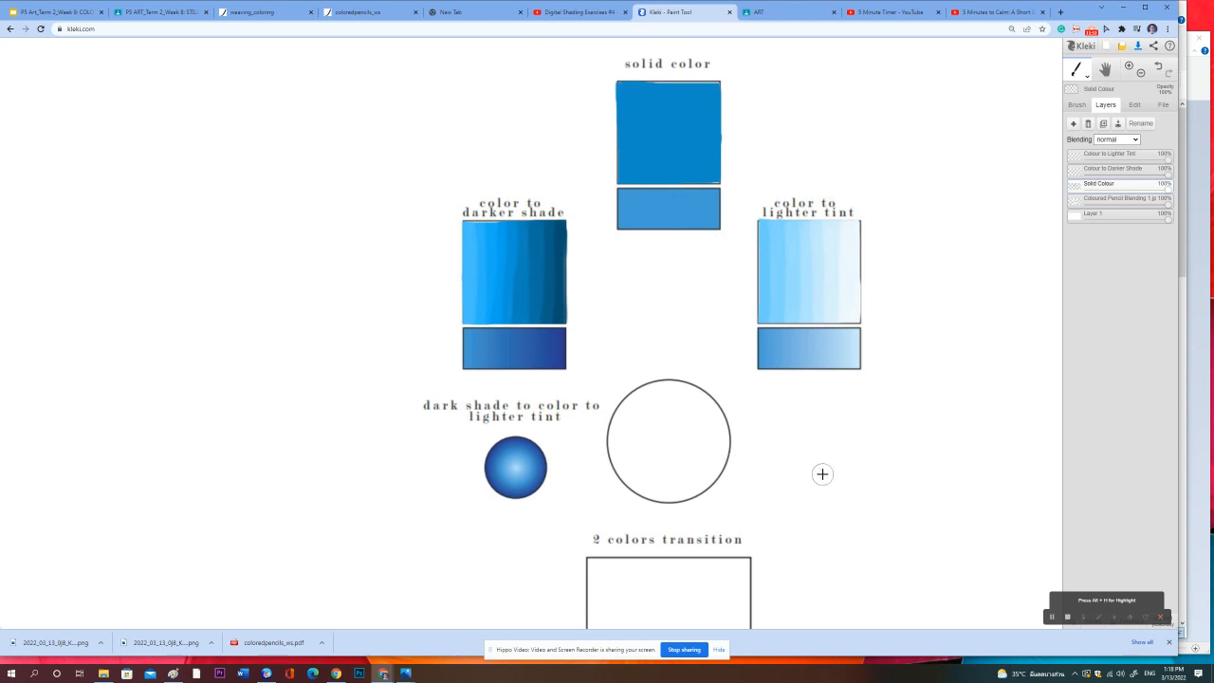
{"action": "scroll", "coordinate": [876, 445], "scroll_direction": "down", "scroll_amount": 1}
{"action": "scroll", "coordinate": [876, 445], "scroll_direction": "up", "scroll_amount": 3}
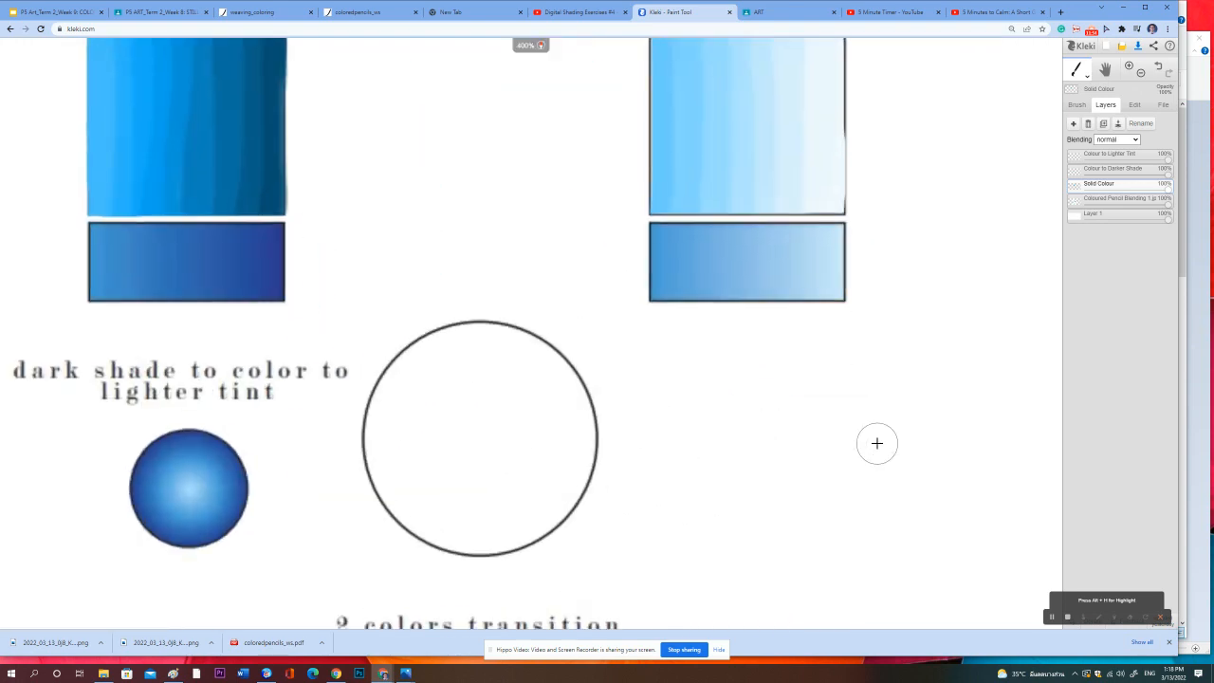
{"action": "scroll", "coordinate": [877, 443], "scroll_direction": "down", "scroll_amount": 1}
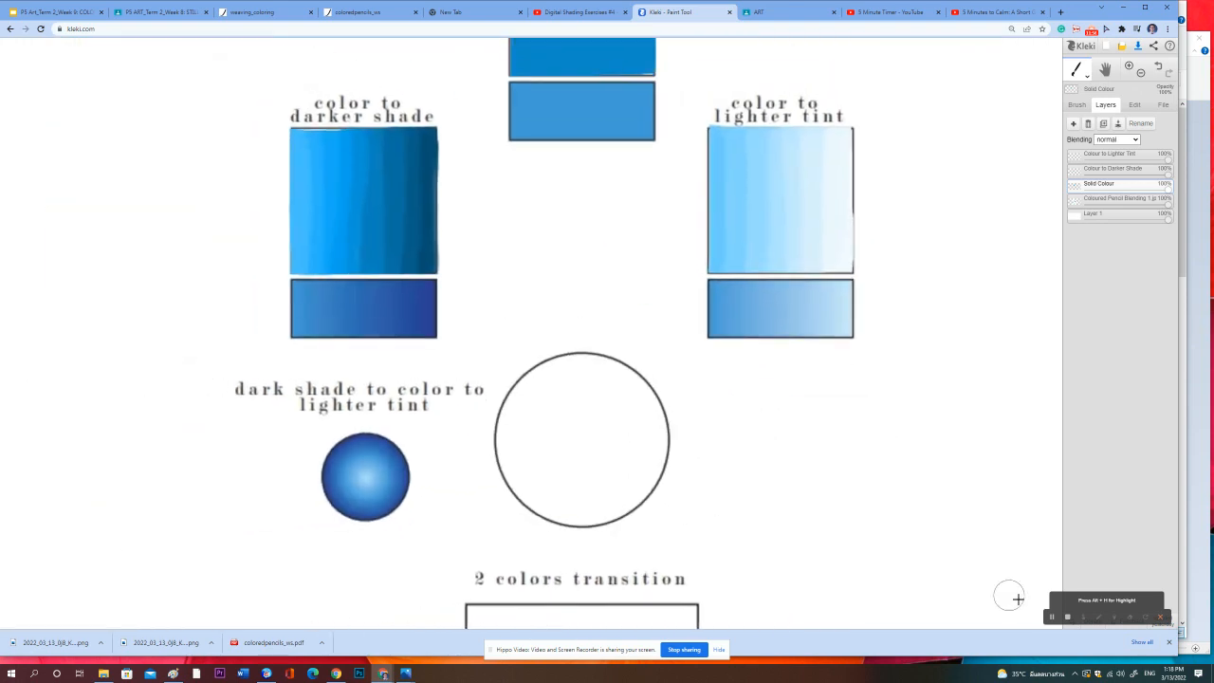
{"action": "mouse_move", "coordinate": [1020, 673]}
{"action": "left_click", "coordinate": [1077, 106]}
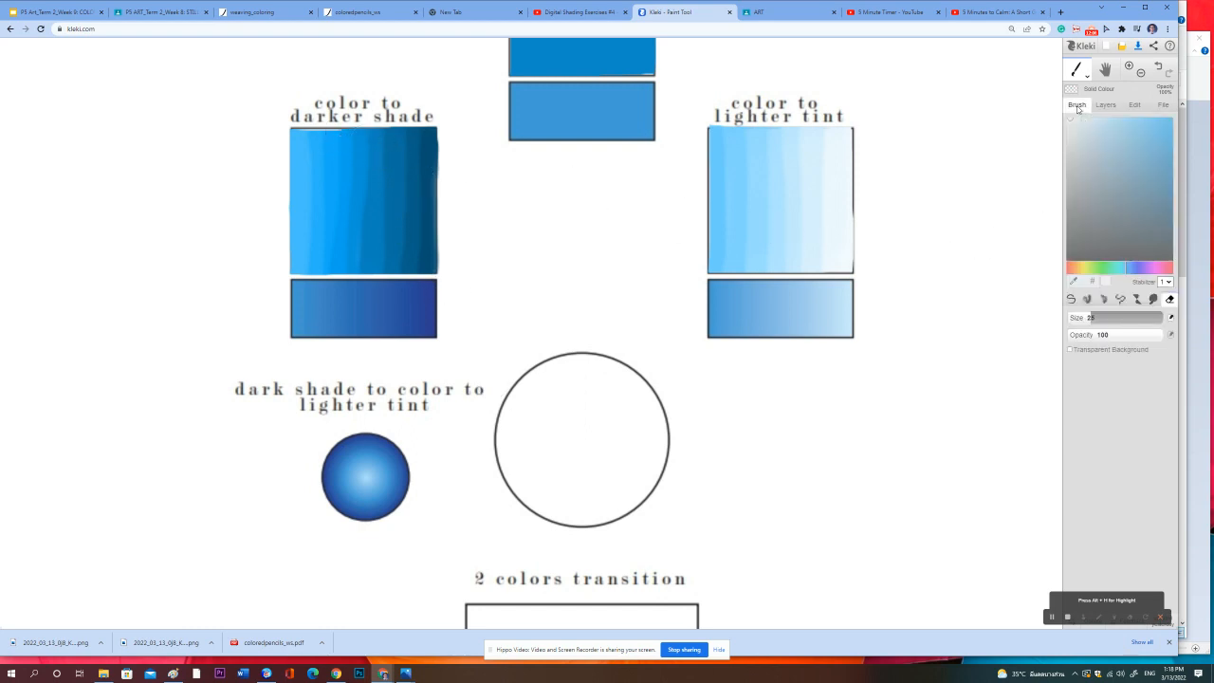
{"action": "left_click", "coordinate": [1112, 108]}
{"action": "left_click", "coordinate": [1073, 125]}
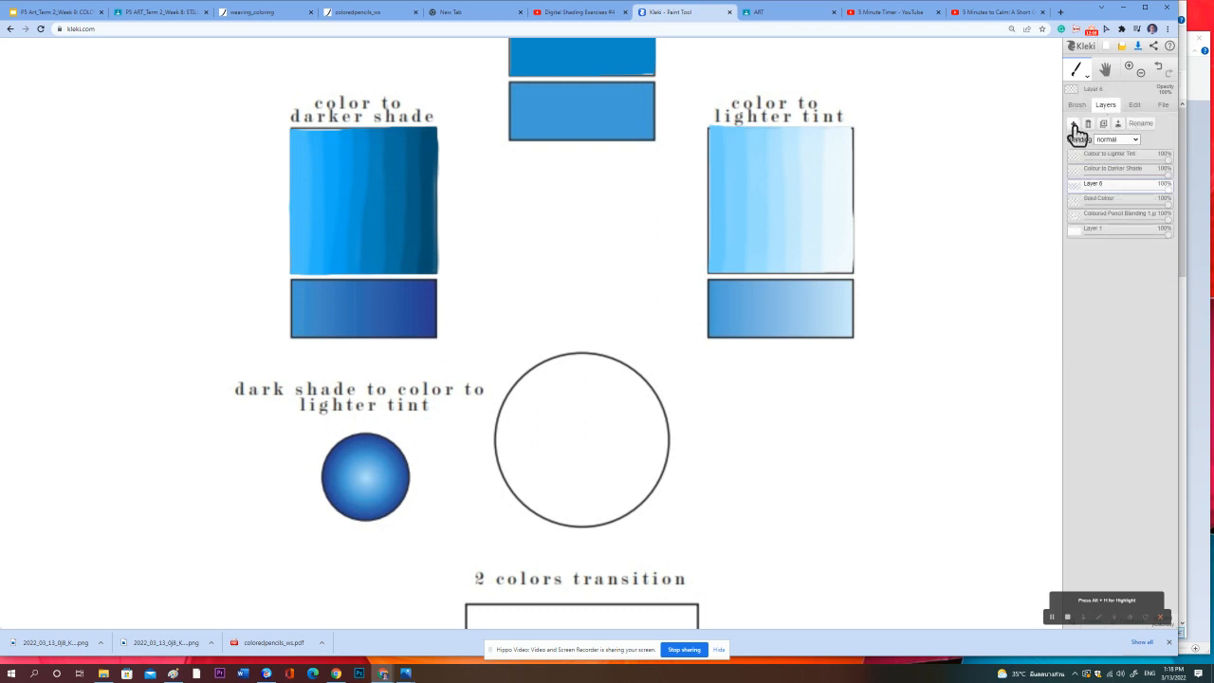
{"action": "left_click_drag", "start_coordinate": [1127, 190], "coordinate": [1127, 161]}
{"action": "double_click", "coordinate": [1095, 161]}
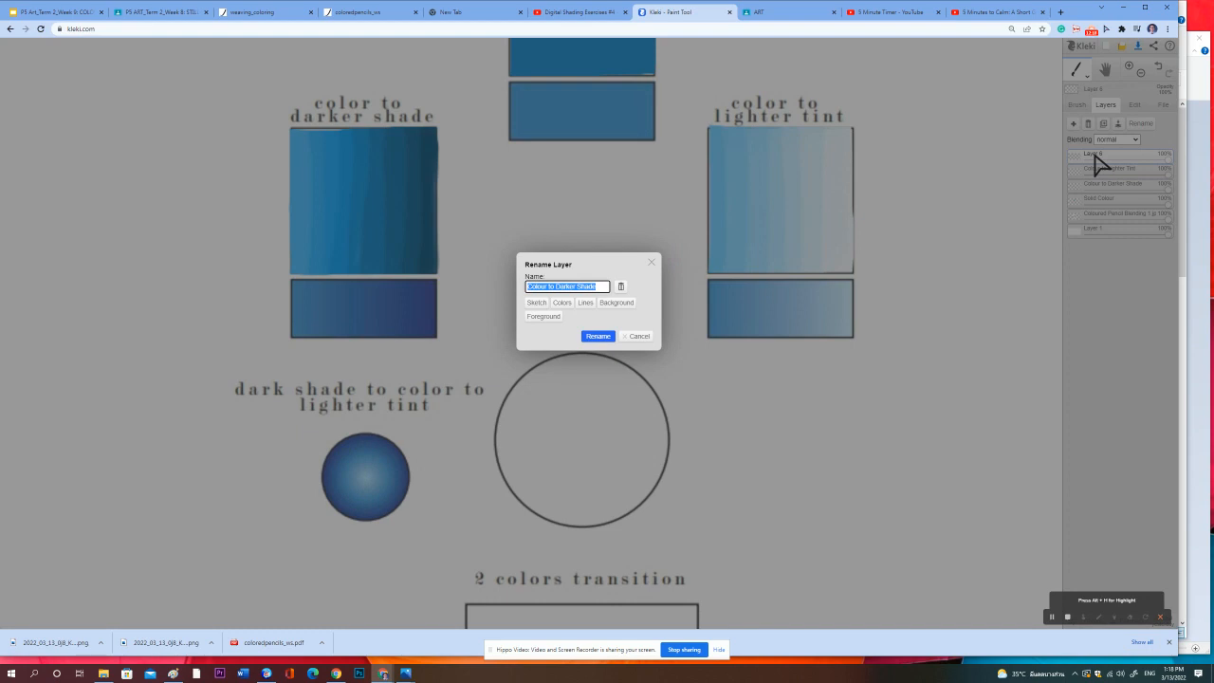
{"action": "type", "text": "Sphere"}
{"action": "left_click", "coordinate": [598, 335]}
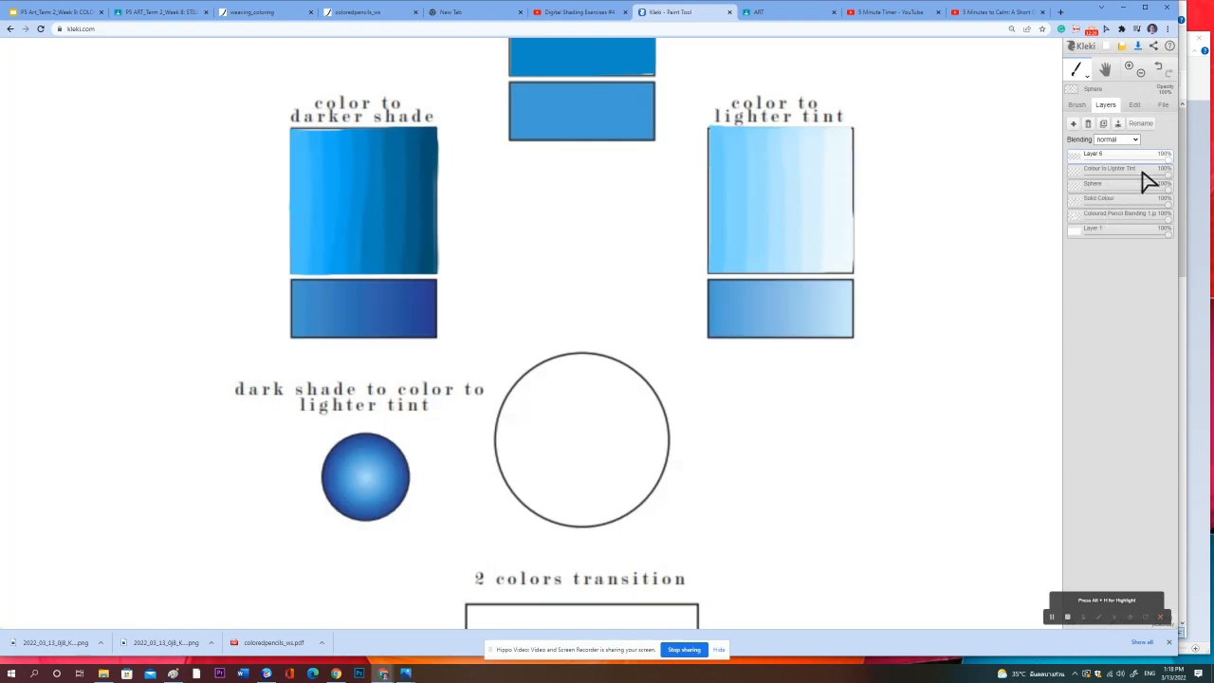
{"action": "double_click", "coordinate": [1101, 183]}
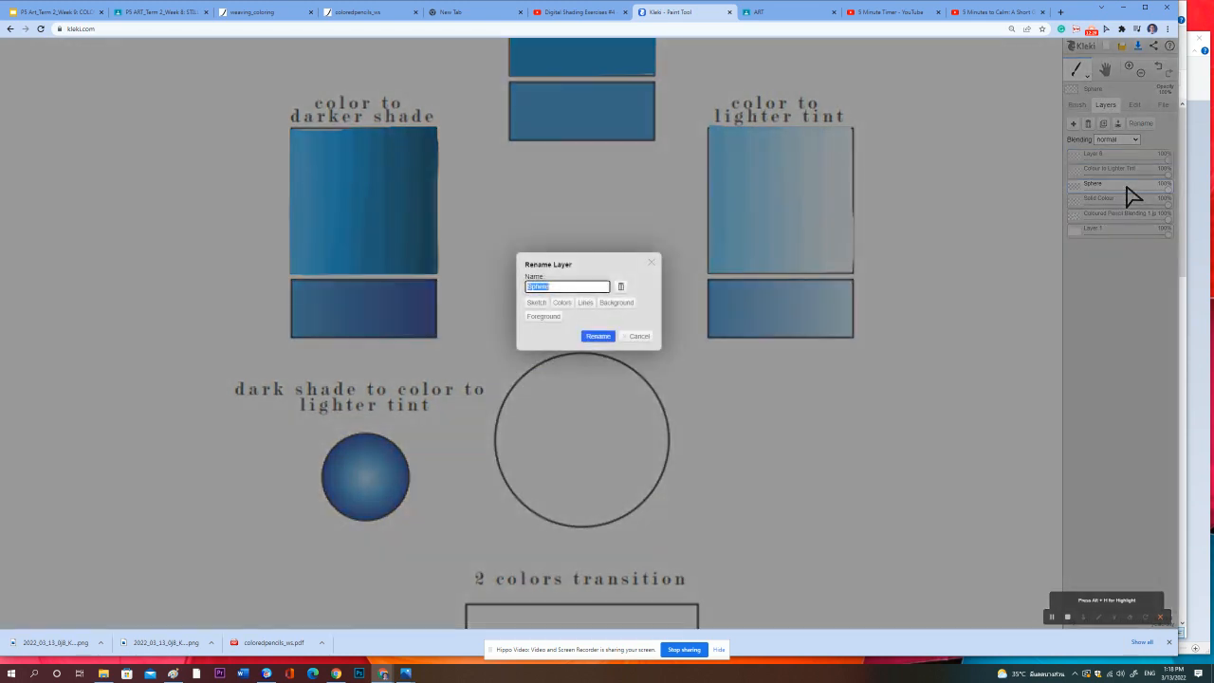
{"action": "left_click", "coordinate": [634, 337]}
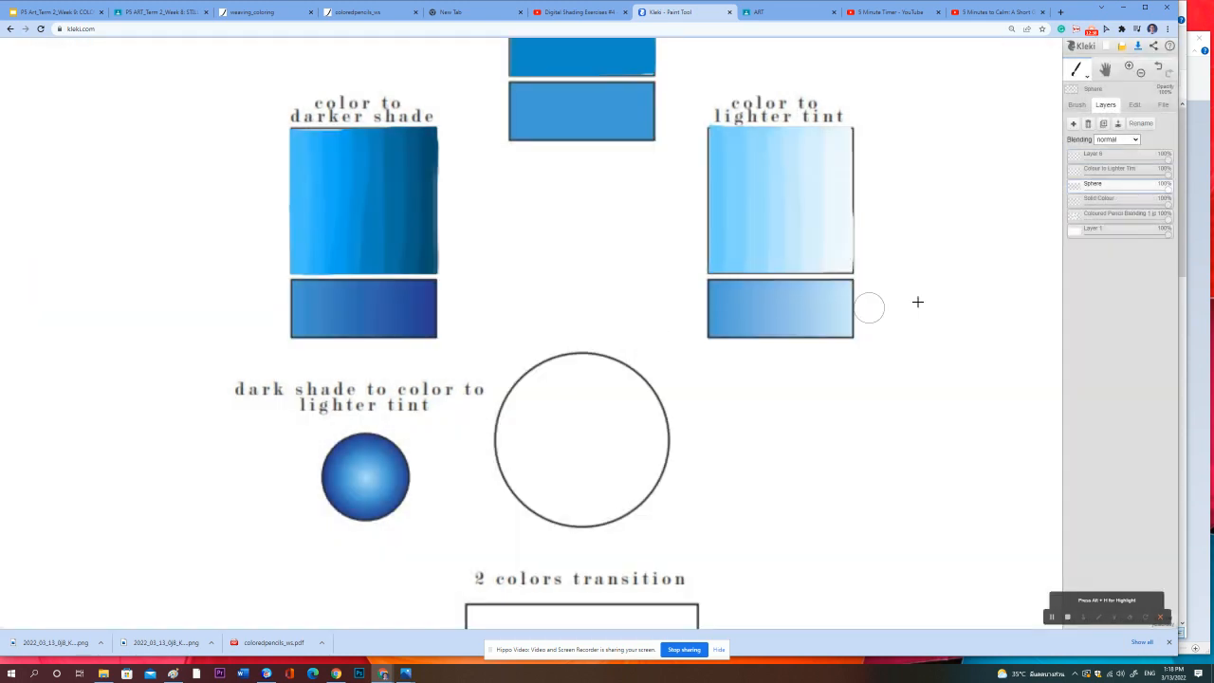
{"action": "left_click", "coordinate": [1162, 69]}
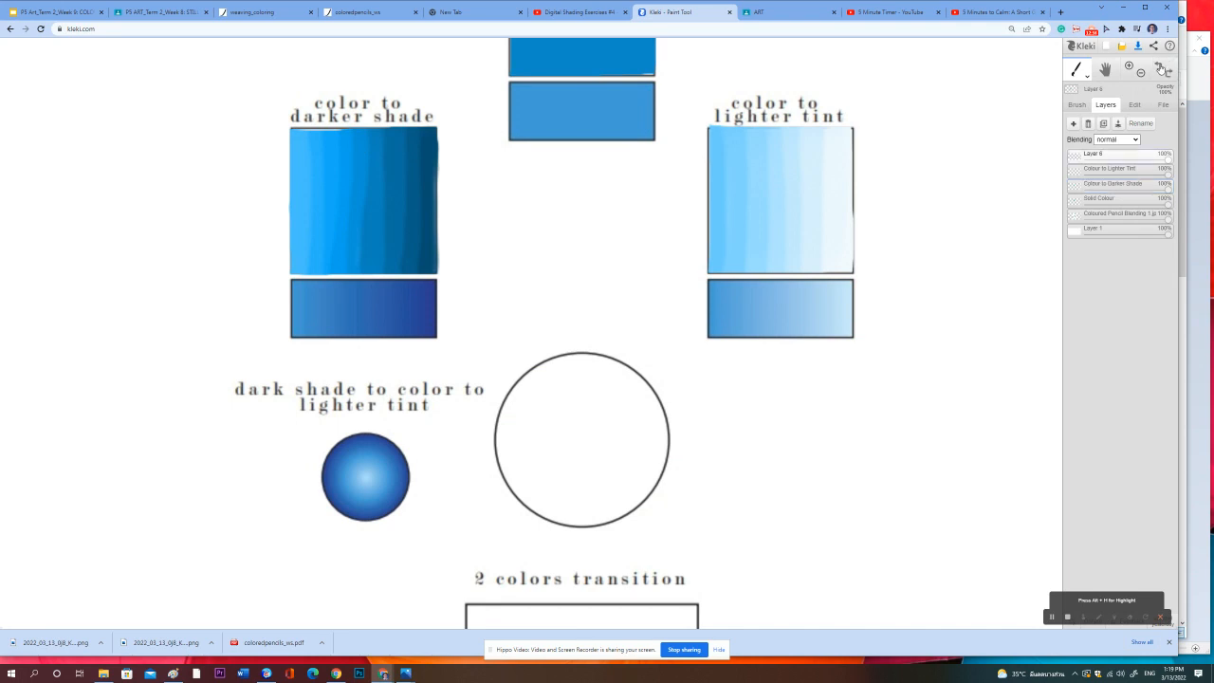
Step: Rename the new top layer "Sphere"
{"action": "double_click", "coordinate": [1093, 156]}
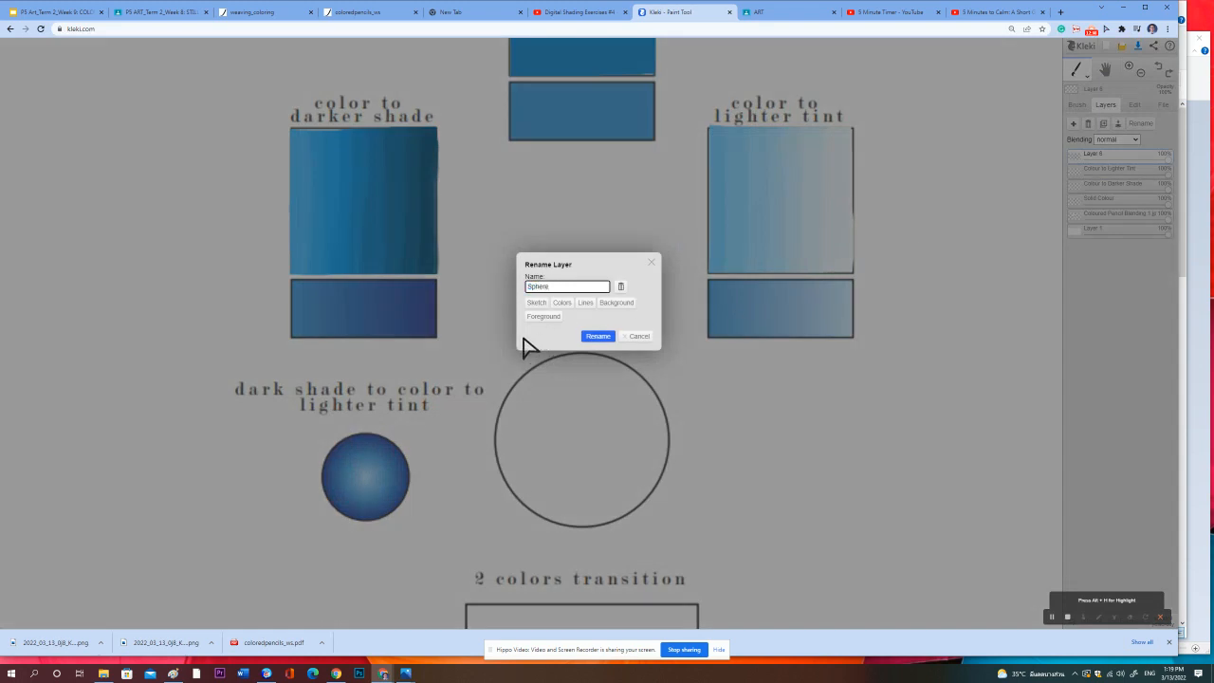
{"action": "left_click", "coordinate": [598, 337]}
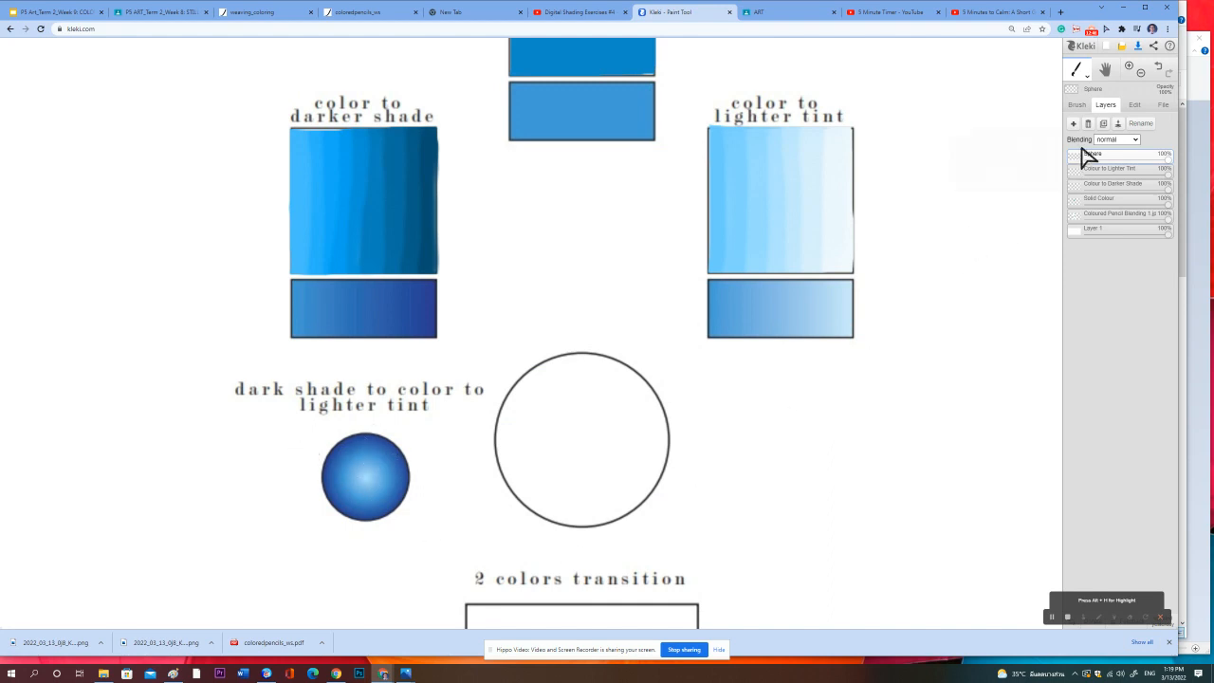
Step: Paint concentric rings inward from the large empty circle's outline with the Blend brush, starting in very dark blue and lightening each ring
{"action": "left_click", "coordinate": [1077, 106]}
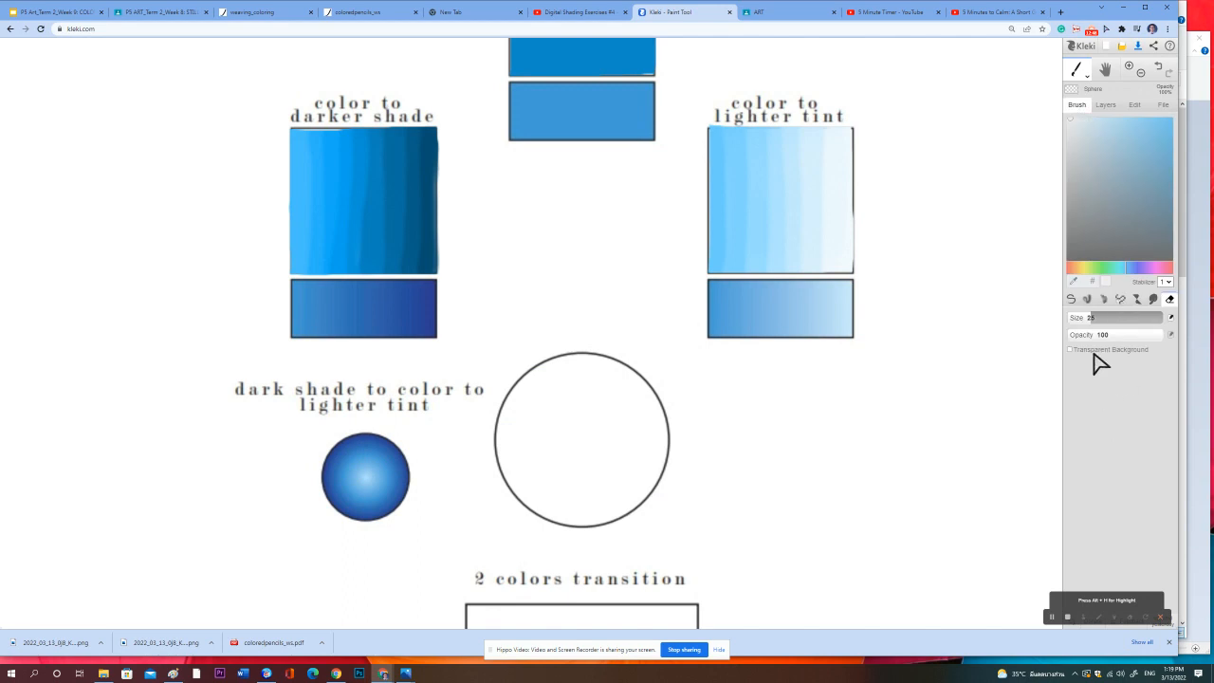
{"action": "left_click", "coordinate": [1087, 299]}
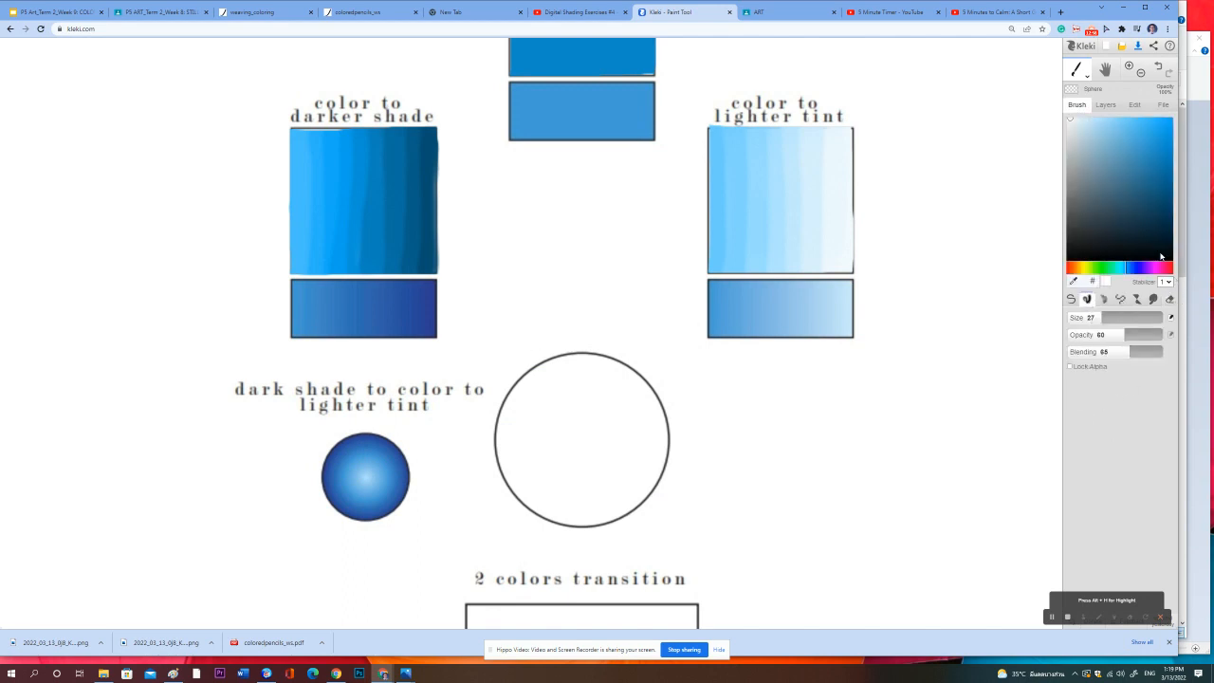
{"action": "left_click", "coordinate": [1168, 211]}
{"action": "mouse_move", "coordinate": [571, 361]}
{"action": "left_mouse_down"}
{"action": "mouse_move", "coordinate": [525, 372]}
{"action": "mouse_move", "coordinate": [509, 394]}
{"action": "mouse_move", "coordinate": [495, 457]}
{"action": "mouse_move", "coordinate": [502, 491]}
{"action": "mouse_move", "coordinate": [532, 516]}
{"action": "mouse_move", "coordinate": [621, 524]}
{"action": "mouse_move", "coordinate": [647, 496]}
{"action": "mouse_move", "coordinate": [667, 421]}
{"action": "mouse_move", "coordinate": [618, 367]}
{"action": "mouse_move", "coordinate": [577, 355]}
{"action": "left_mouse_up"}
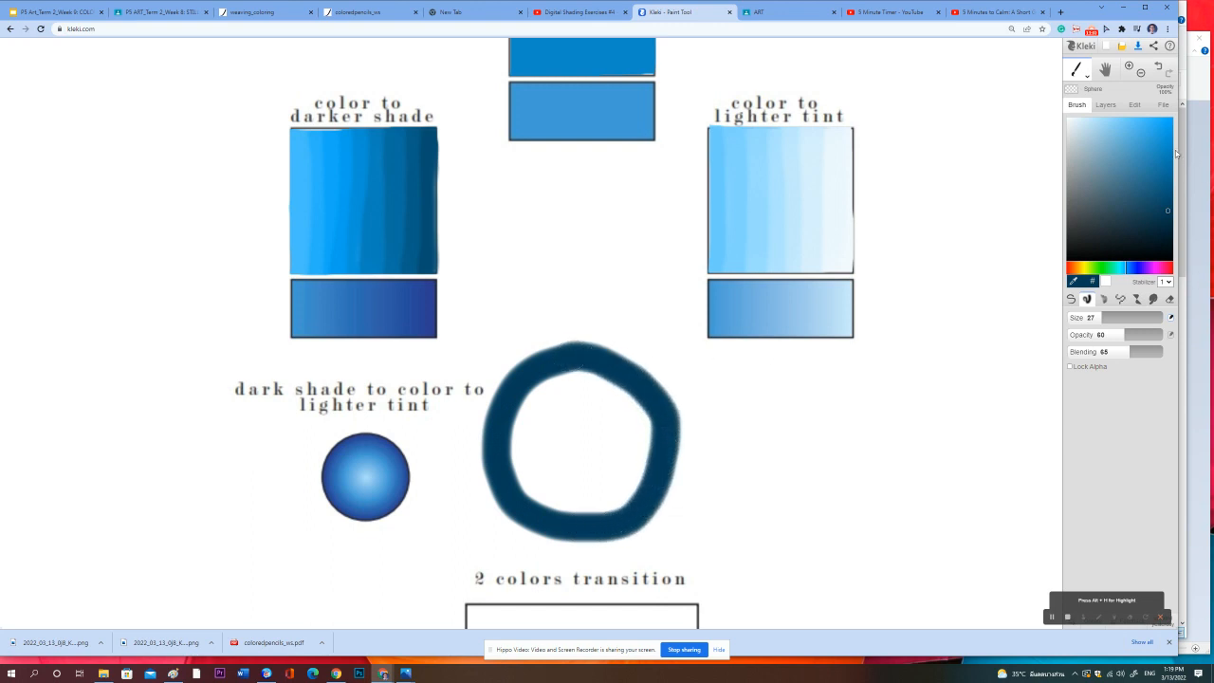
{"action": "left_click", "coordinate": [1167, 193]}
{"action": "mouse_move", "coordinate": [603, 380]}
{"action": "left_mouse_down"}
{"action": "mouse_move", "coordinate": [555, 376]}
{"action": "mouse_move", "coordinate": [520, 404]}
{"action": "mouse_move", "coordinate": [512, 438]}
{"action": "mouse_move", "coordinate": [514, 477]}
{"action": "mouse_move", "coordinate": [539, 501]}
{"action": "mouse_move", "coordinate": [579, 507]}
{"action": "mouse_move", "coordinate": [618, 498]}
{"action": "mouse_move", "coordinate": [645, 431]}
{"action": "mouse_move", "coordinate": [618, 393]}
{"action": "mouse_move", "coordinate": [584, 372]}
{"action": "mouse_move", "coordinate": [570, 382]}
{"action": "left_mouse_up"}
{"action": "left_click", "coordinate": [1166, 175]}
{"action": "mouse_move", "coordinate": [644, 432]}
{"action": "left_mouse_down"}
{"action": "mouse_move", "coordinate": [598, 389]}
{"action": "mouse_move", "coordinate": [546, 393]}
{"action": "mouse_move", "coordinate": [534, 406]}
{"action": "mouse_move", "coordinate": [532, 476]}
{"action": "mouse_move", "coordinate": [575, 497]}
{"action": "mouse_move", "coordinate": [613, 492]}
{"action": "mouse_move", "coordinate": [628, 431]}
{"action": "mouse_move", "coordinate": [596, 392]}
{"action": "left_mouse_up"}
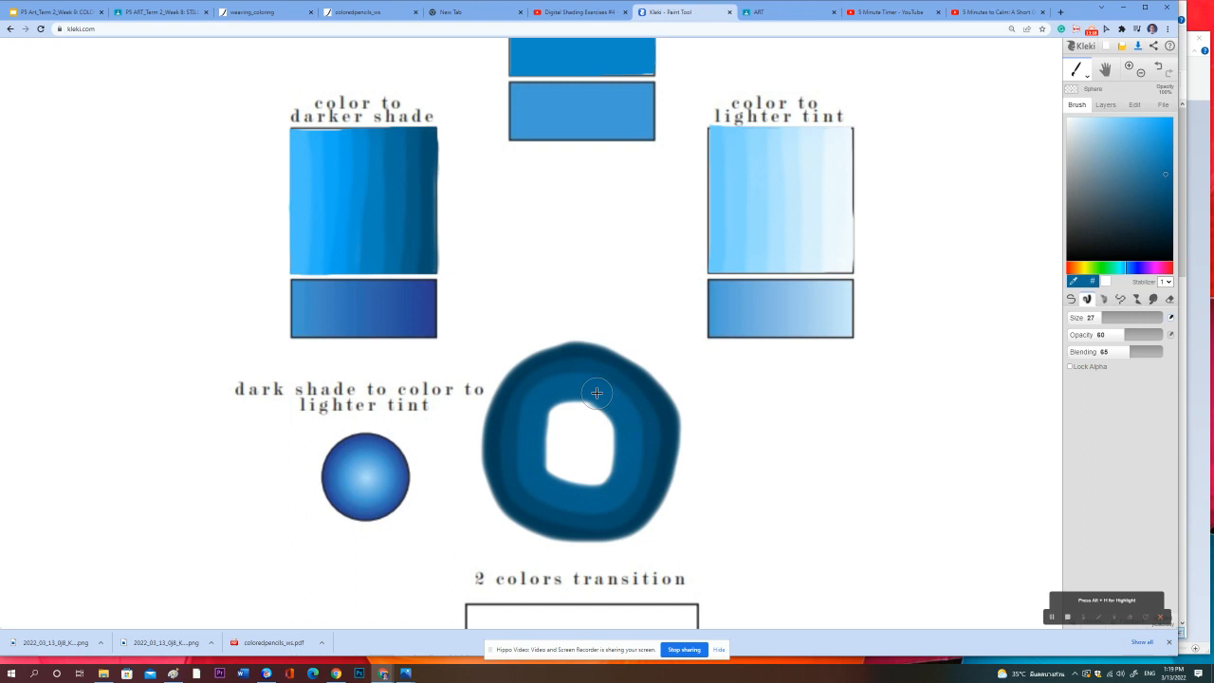
Step: Fill the remaining white centre of the circle with progressively brighter blue rings up to a vivid blue middle
{"action": "left_click", "coordinate": [1164, 155]}
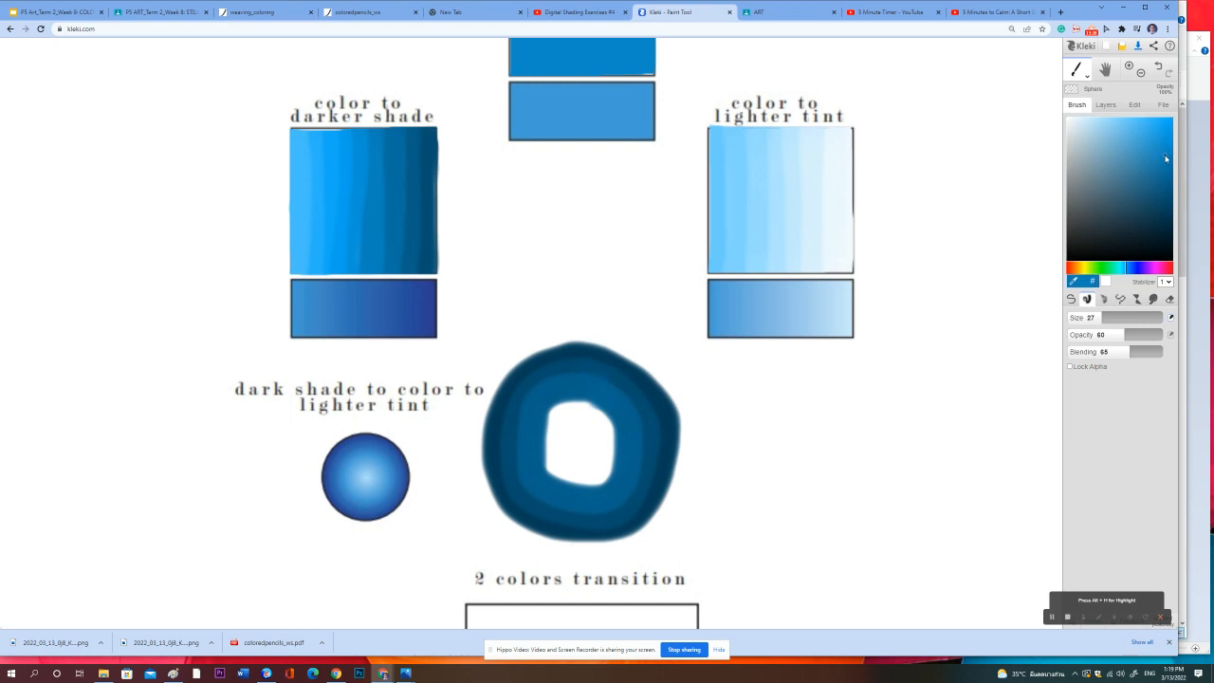
{"action": "mouse_move", "coordinate": [590, 404]}
{"action": "left_mouse_down"}
{"action": "mouse_move", "coordinate": [562, 404]}
{"action": "mouse_move", "coordinate": [545, 429]}
{"action": "mouse_move", "coordinate": [540, 464]}
{"action": "mouse_move", "coordinate": [574, 486]}
{"action": "mouse_move", "coordinate": [608, 472]}
{"action": "mouse_move", "coordinate": [619, 435]}
{"action": "mouse_move", "coordinate": [600, 407]}
{"action": "mouse_move", "coordinate": [596, 418]}
{"action": "mouse_move", "coordinate": [563, 411]}
{"action": "mouse_move", "coordinate": [548, 448]}
{"action": "mouse_move", "coordinate": [574, 468]}
{"action": "left_mouse_up"}
{"action": "left_click", "coordinate": [1169, 136]}
{"action": "mouse_move", "coordinate": [603, 451]}
{"action": "left_mouse_down"}
{"action": "mouse_move", "coordinate": [597, 432]}
{"action": "mouse_move", "coordinate": [581, 431]}
{"action": "left_mouse_up"}
{"action": "left_click", "coordinate": [1171, 124]}
{"action": "mouse_move", "coordinate": [584, 424]}
{"action": "left_mouse_down"}
{"action": "mouse_move", "coordinate": [569, 454]}
{"action": "mouse_move", "coordinate": [587, 450]}
{"action": "left_mouse_up"}
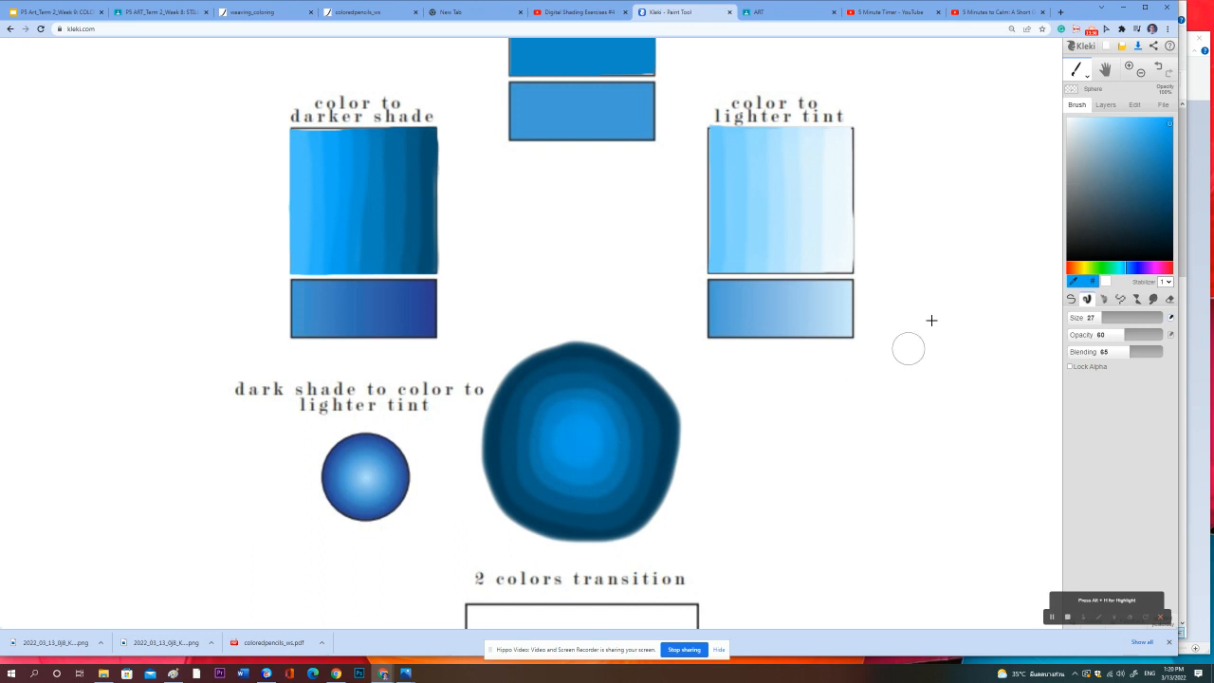
Step: Reduce the brush size to 11 and paint progressively lighter blue tints toward a near-white highlight at the sphere's centre
{"action": "left_click", "coordinate": [1156, 121]}
{"action": "left_click_drag", "start_coordinate": [1101, 316], "coordinate": [1091, 319]}
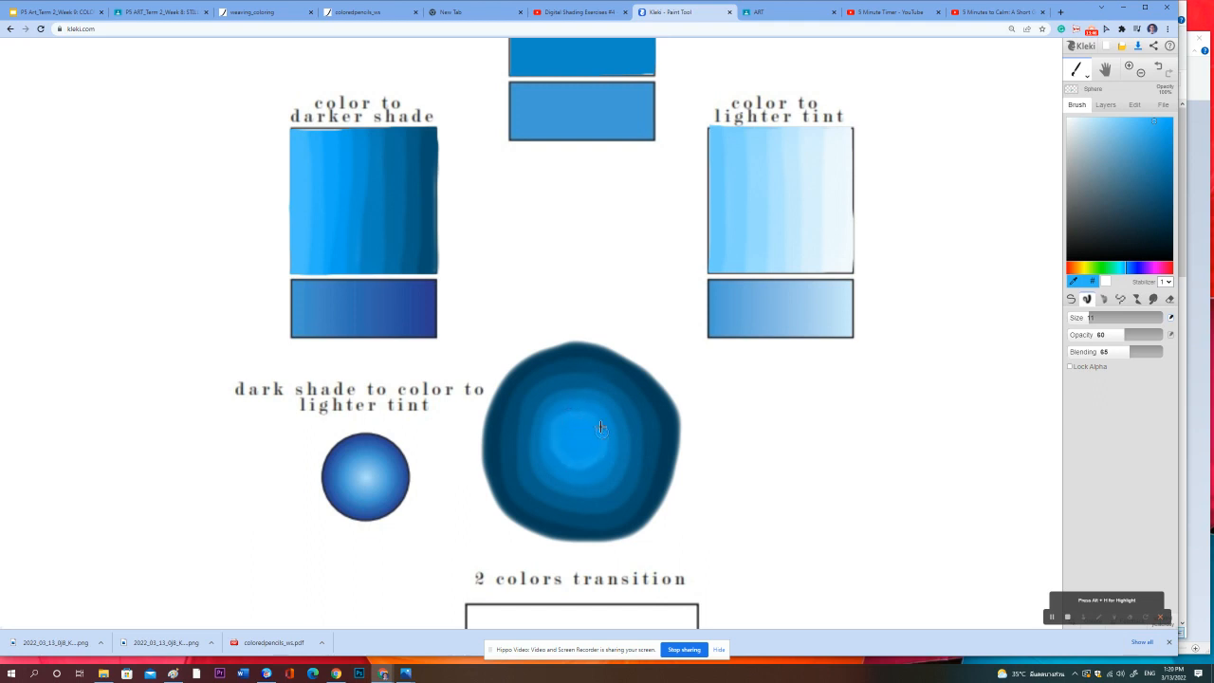
{"action": "left_click", "coordinate": [1135, 121]}
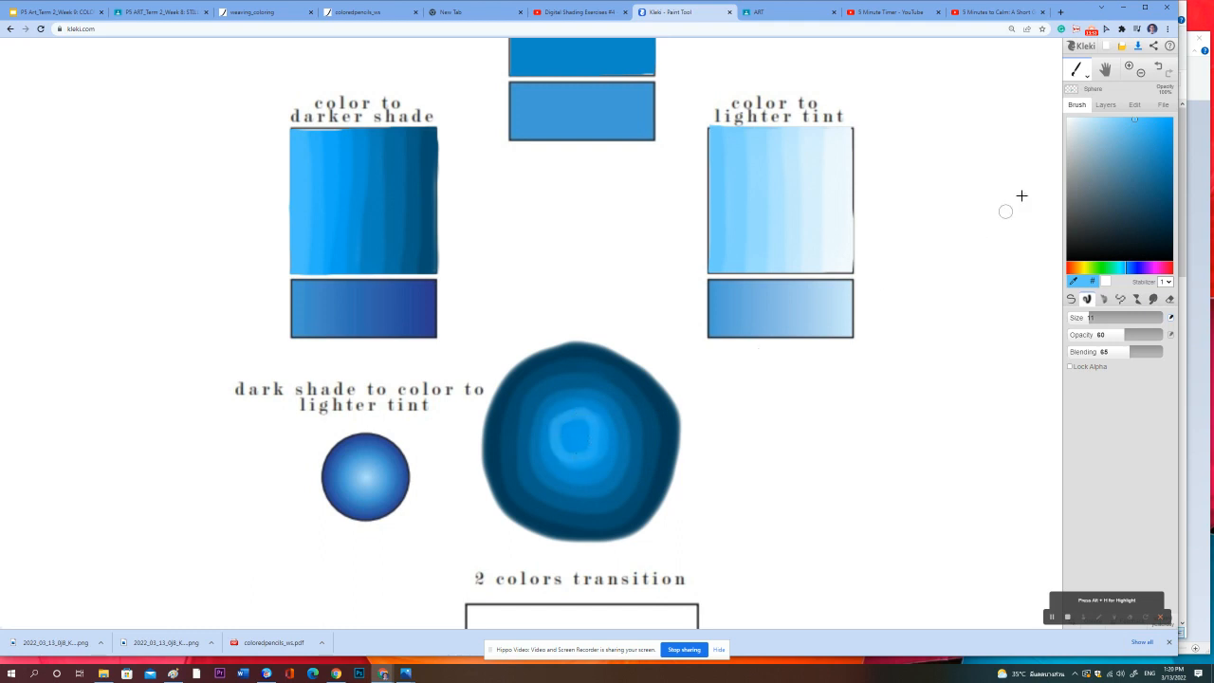
{"action": "left_click", "coordinate": [1109, 121]}
{"action": "left_click", "coordinate": [1094, 118]}
{"action": "left_click", "coordinate": [1077, 121]}
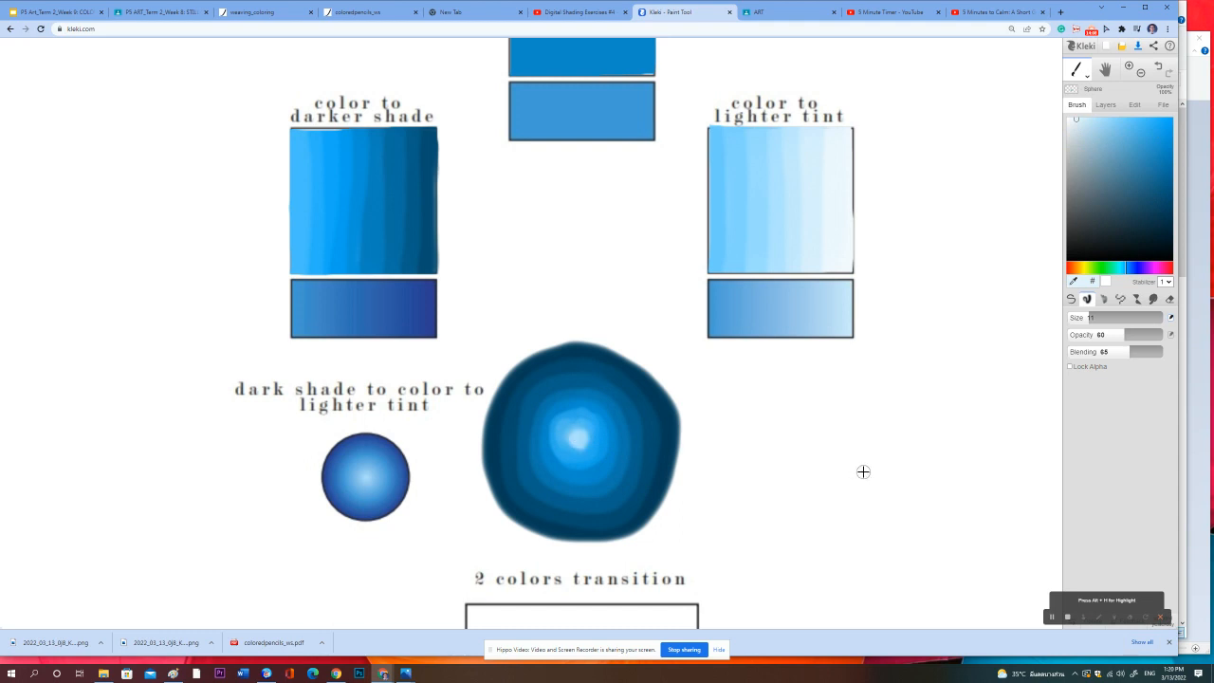
Step: Lower the Sphere layer's opacity until the circle outline shows through, and erase the paint outside the circle
{"action": "left_click", "coordinate": [1106, 104]}
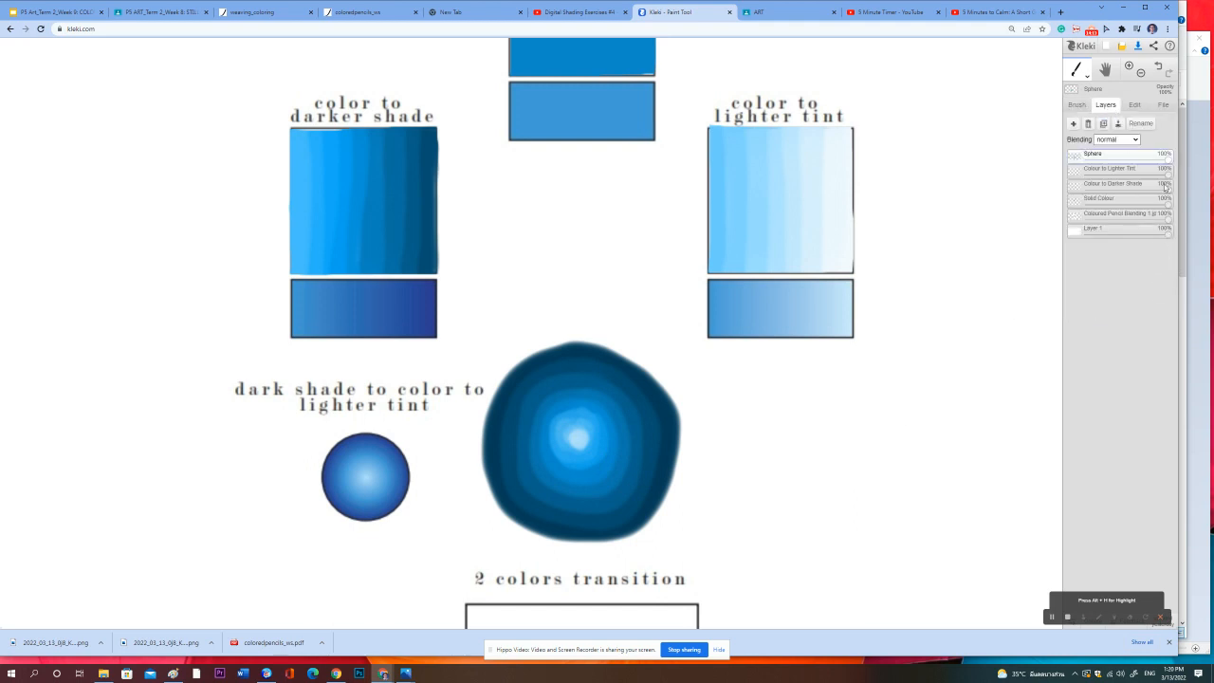
{"action": "left_click_drag", "start_coordinate": [1164, 163], "coordinate": [1136, 159]}
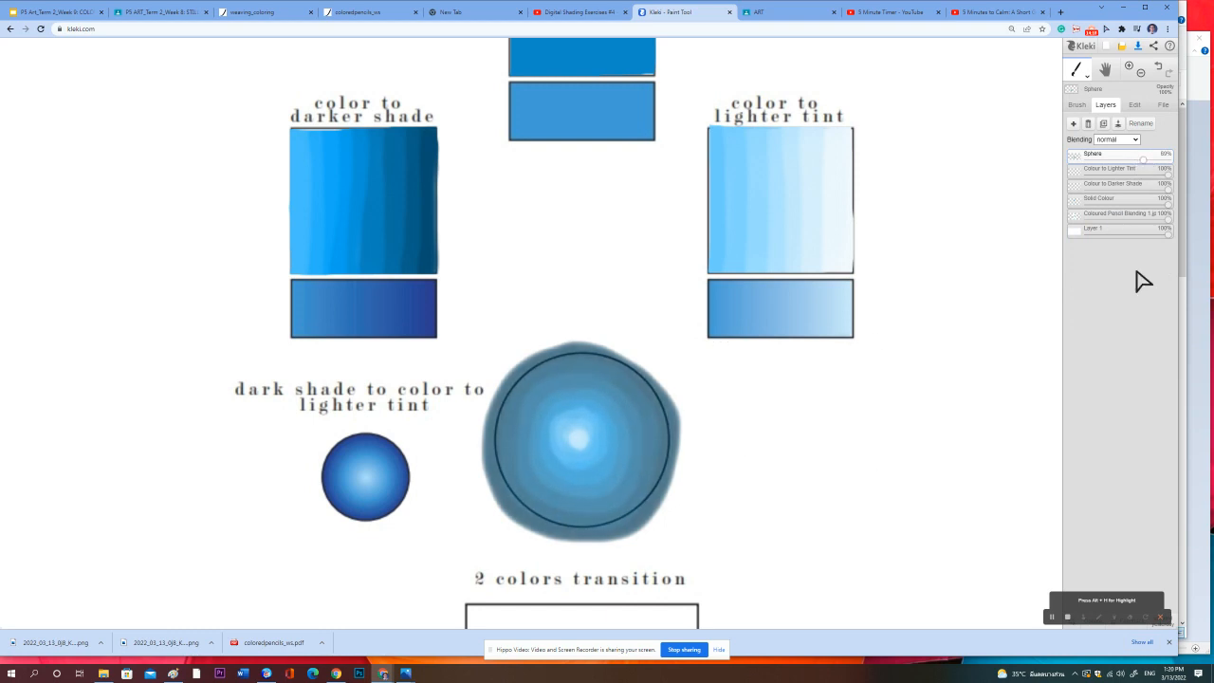
{"action": "left_click", "coordinate": [1077, 104]}
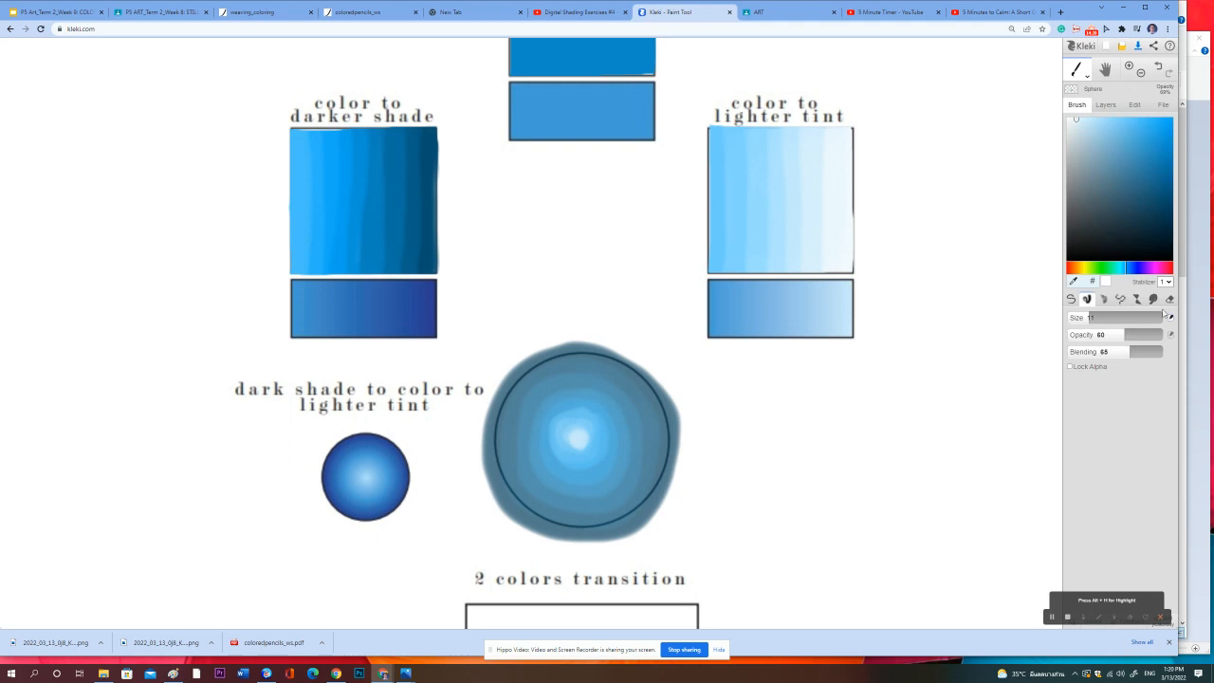
{"action": "left_click", "coordinate": [1169, 300]}
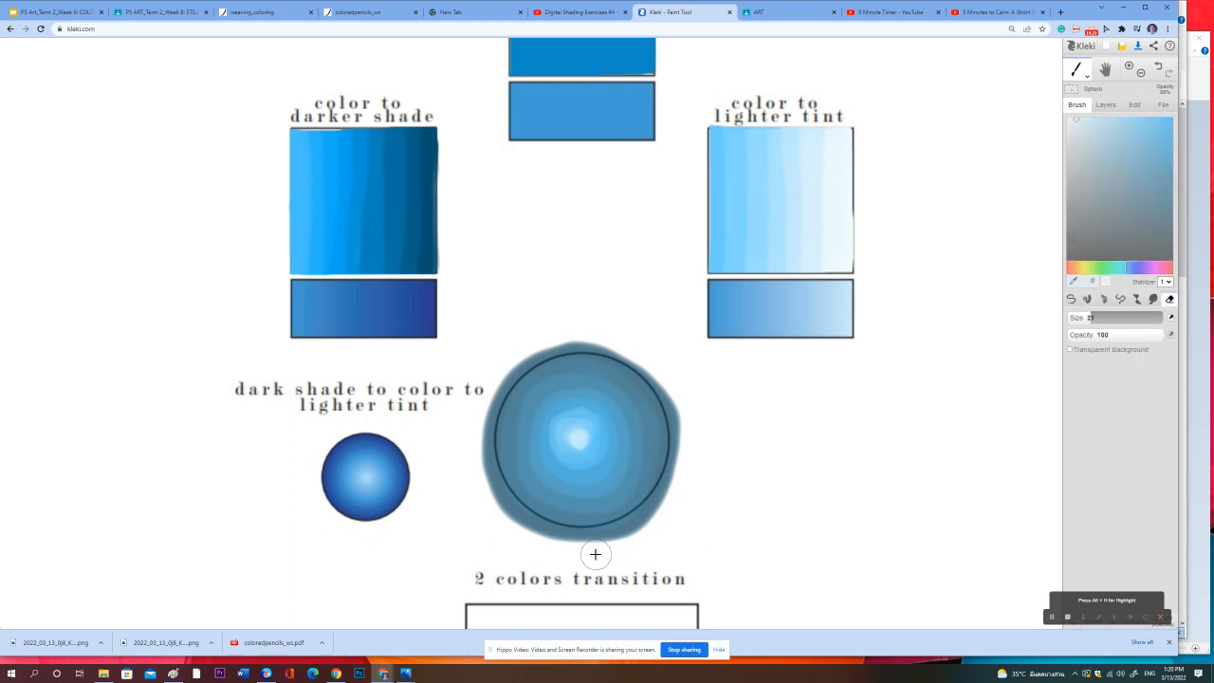
{"action": "left_click_drag", "start_coordinate": [590, 554], "coordinate": [677, 485]}
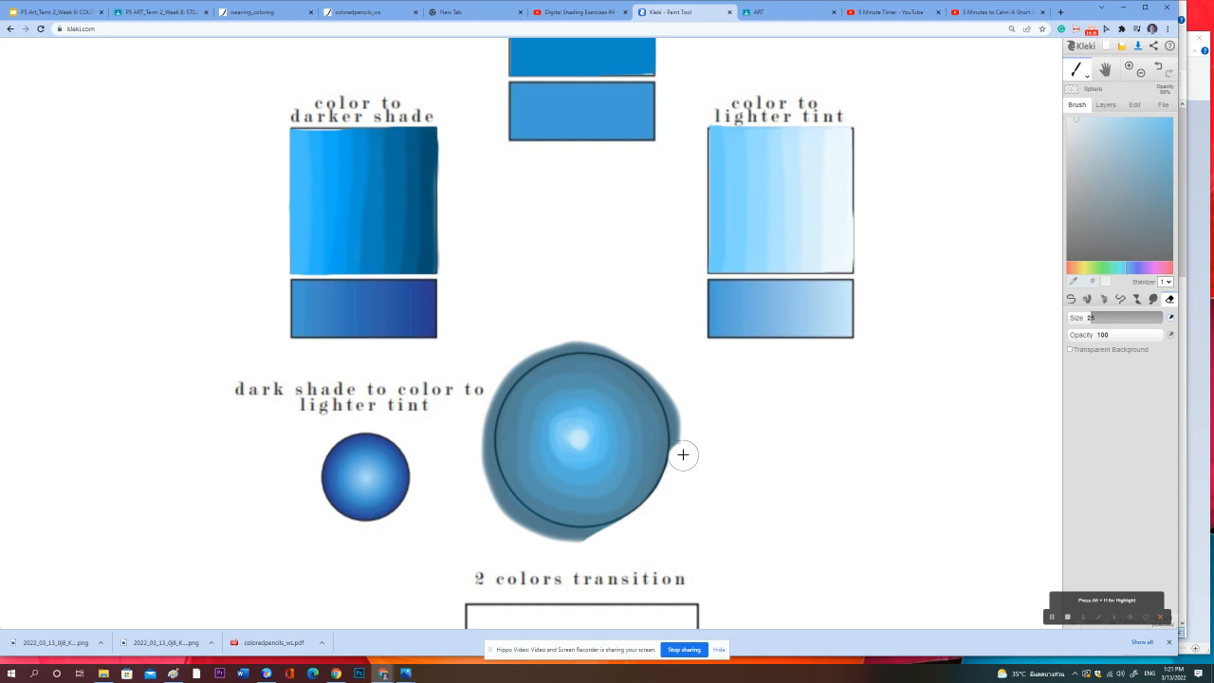
{"action": "left_click_drag", "start_coordinate": [685, 448], "coordinate": [651, 334]}
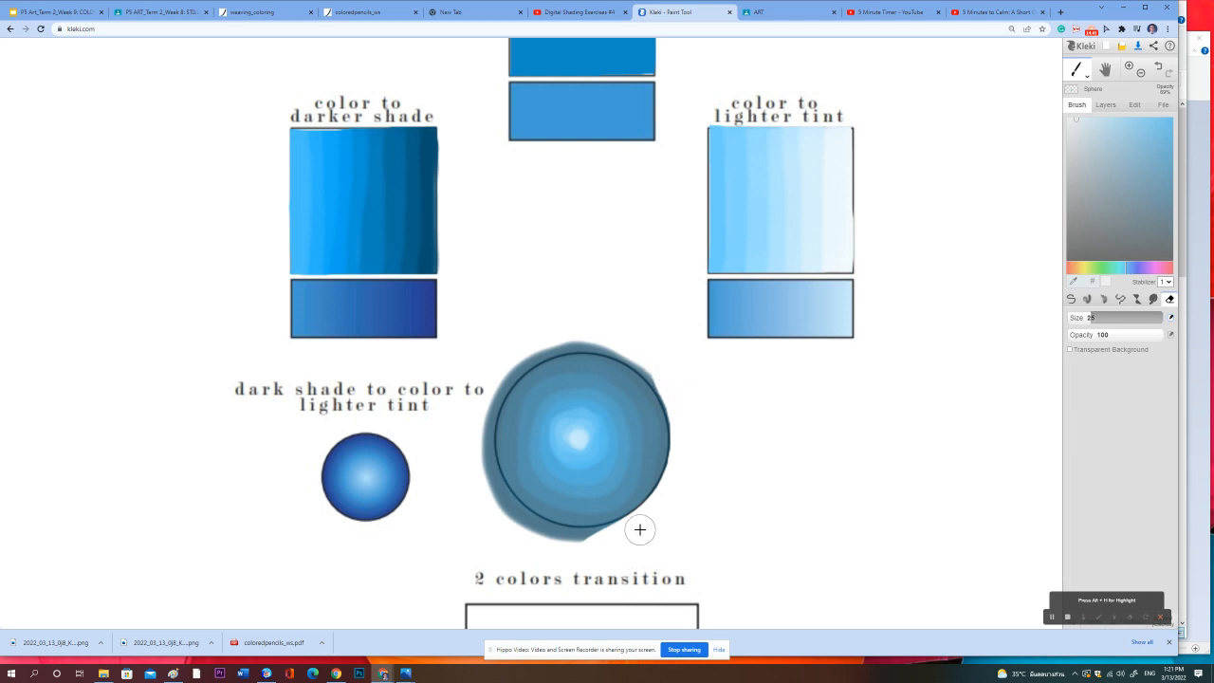
{"action": "left_click_drag", "start_coordinate": [627, 529], "coordinate": [618, 531]}
{"action": "left_click", "coordinate": [1160, 70]}
{"action": "left_click_drag", "start_coordinate": [542, 551], "coordinate": [589, 541]}
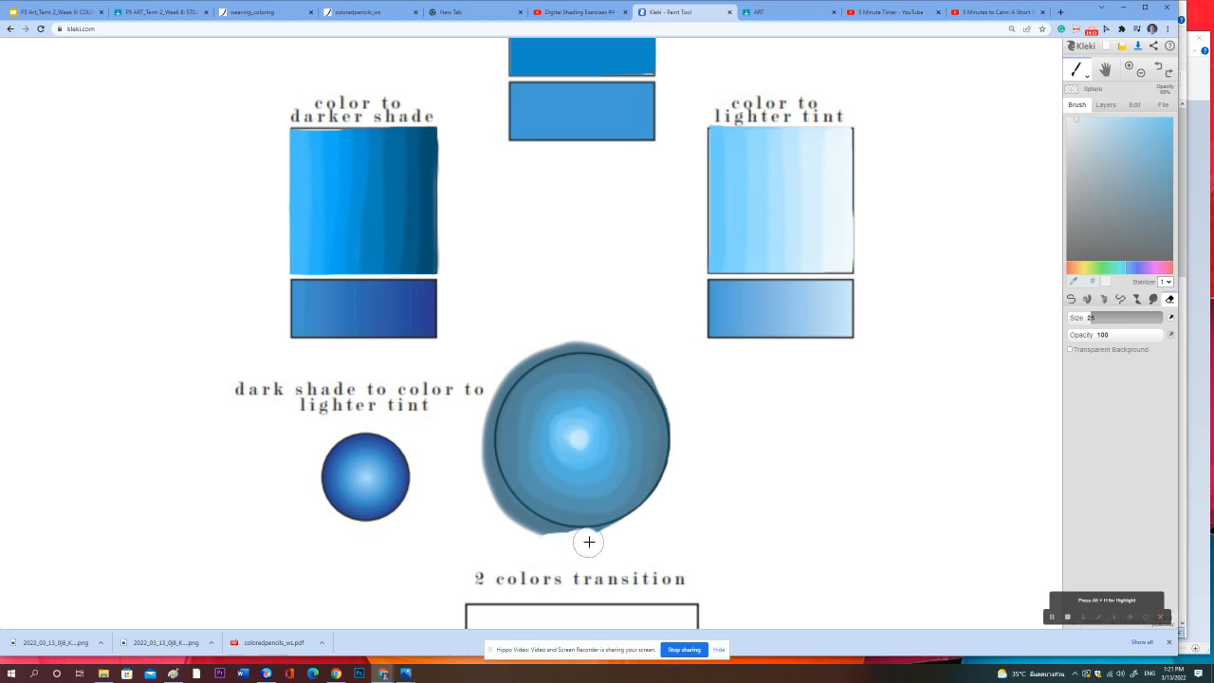
{"action": "mouse_move", "coordinate": [502, 540]}
{"action": "left_mouse_down"}
{"action": "mouse_move", "coordinate": [501, 518]}
{"action": "mouse_move", "coordinate": [587, 542]}
{"action": "mouse_move", "coordinate": [642, 532]}
{"action": "left_mouse_up"}
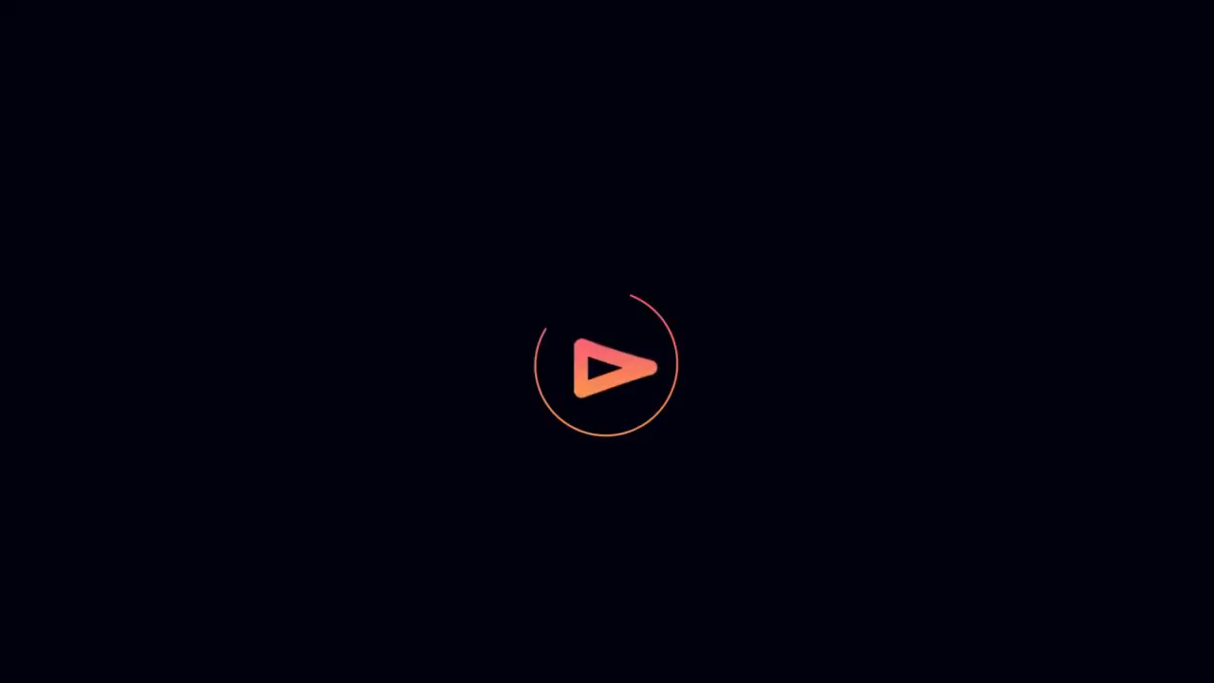